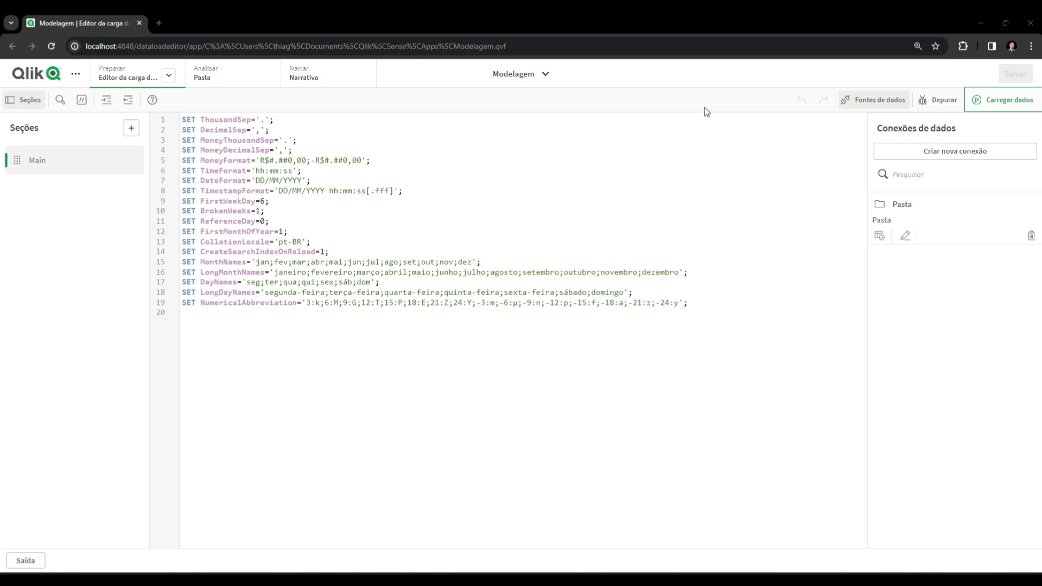
Switch to the Hospital.xlsx workbook in Excel and examine the columns of the Consultas, Glicemia, Pacientes and Hospitais sheets.
click(267, 325)
click(264, 324)
key(alt+Tab)
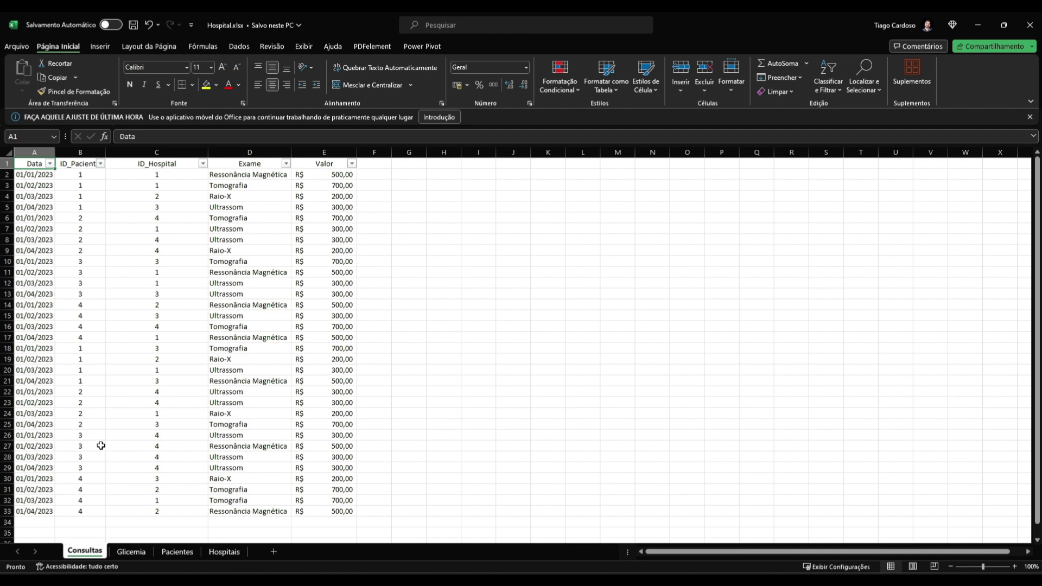
click(128, 552)
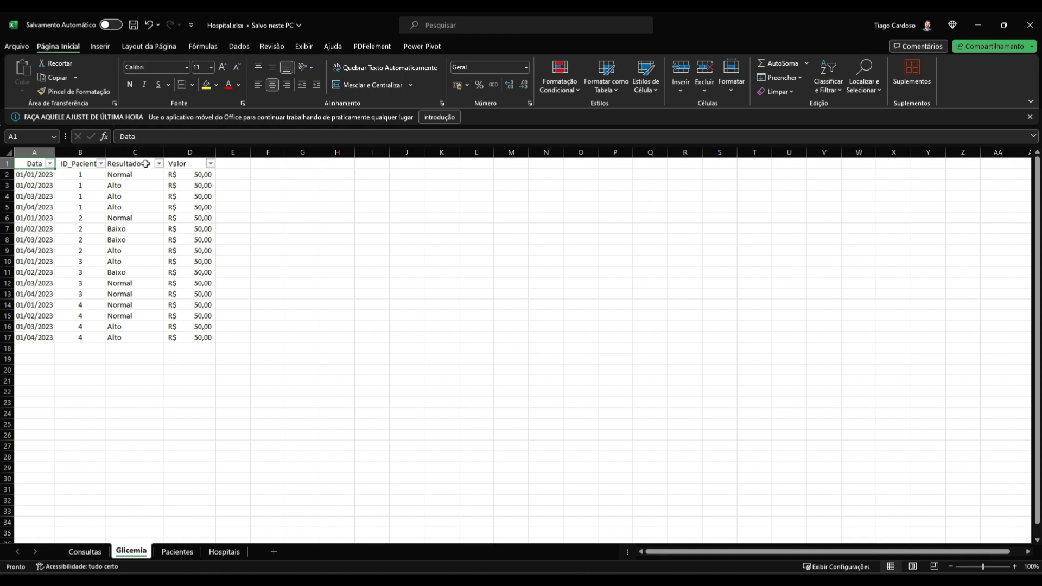
click(84, 551)
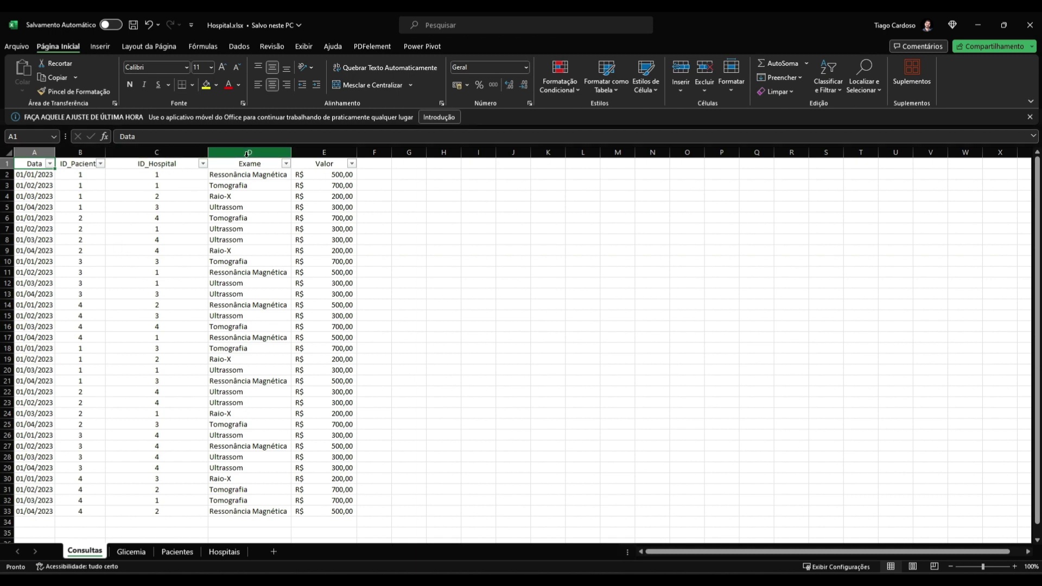
click(128, 552)
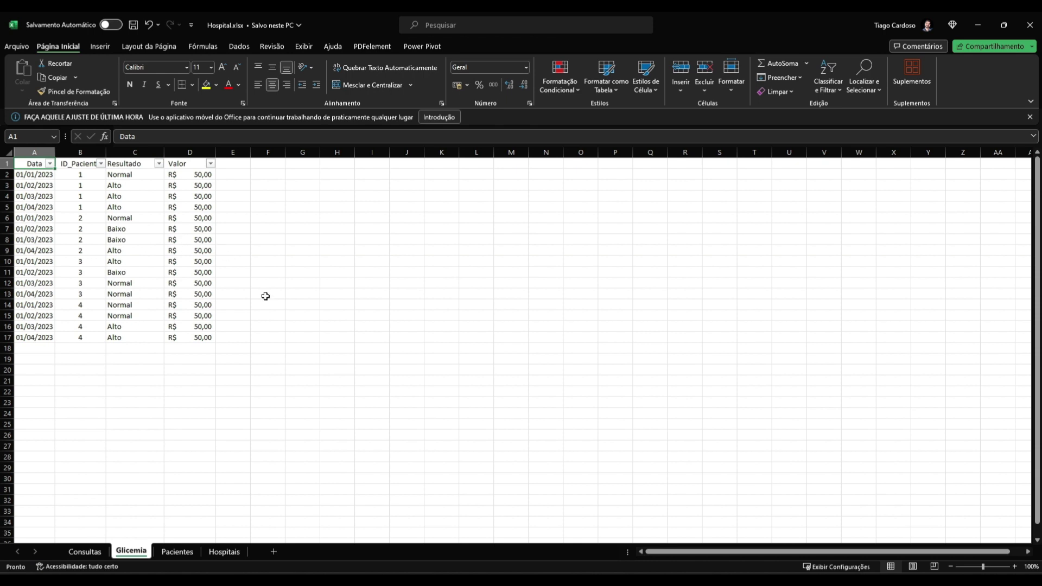
key(ctrl+Page_Down)
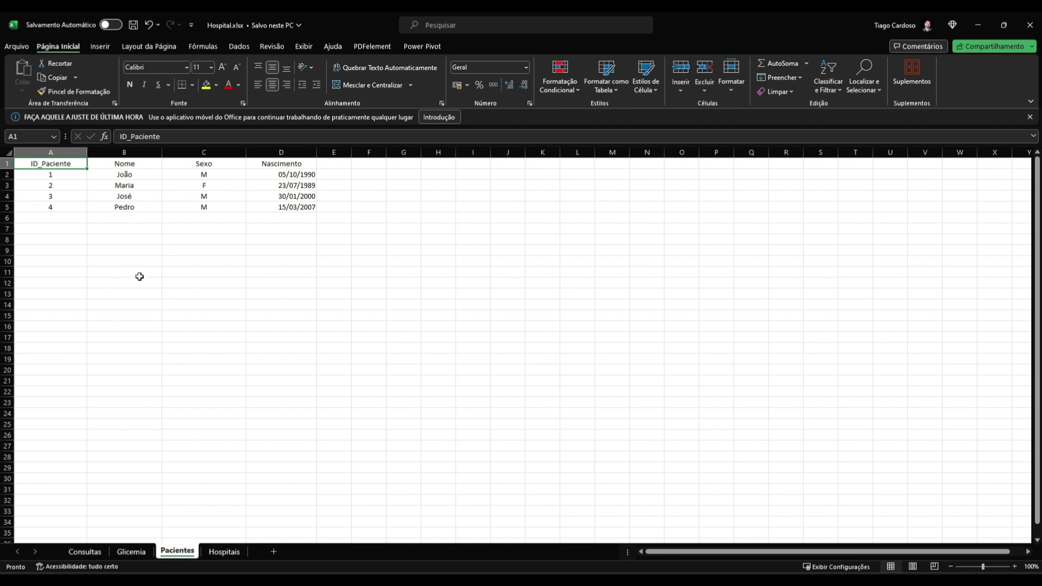
click(226, 553)
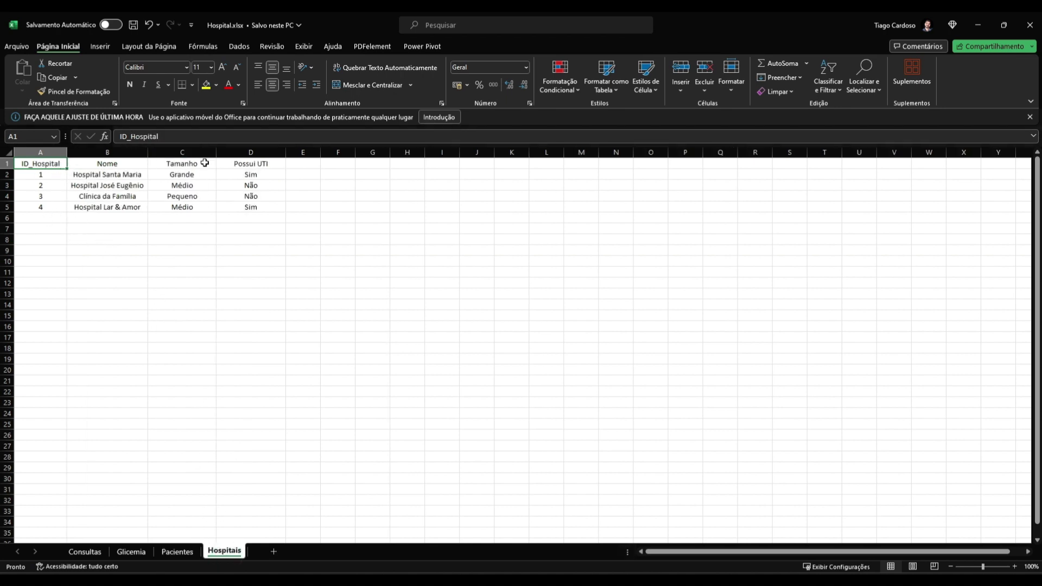
click(268, 163)
click(50, 163)
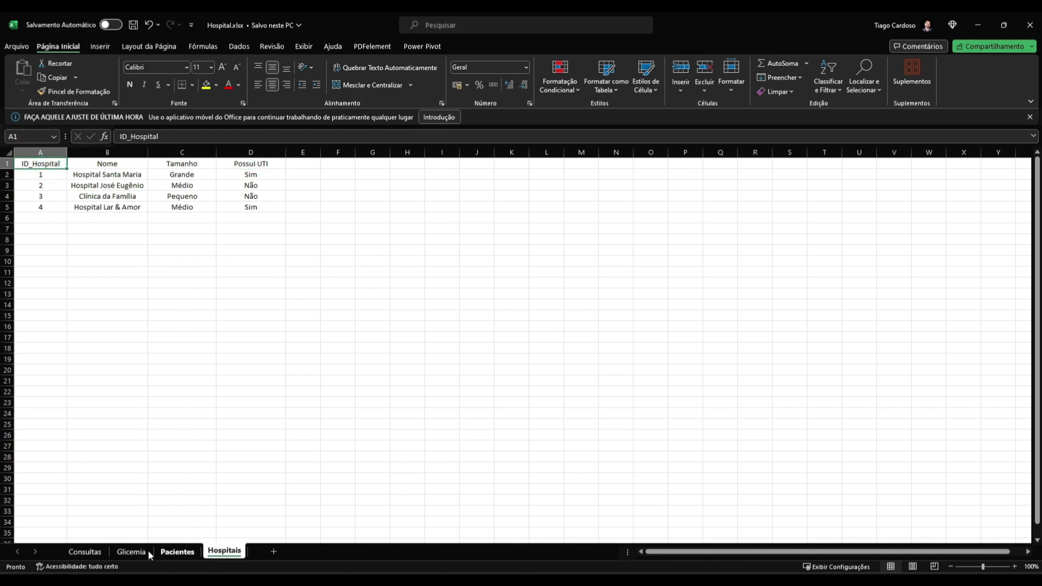
click(82, 551)
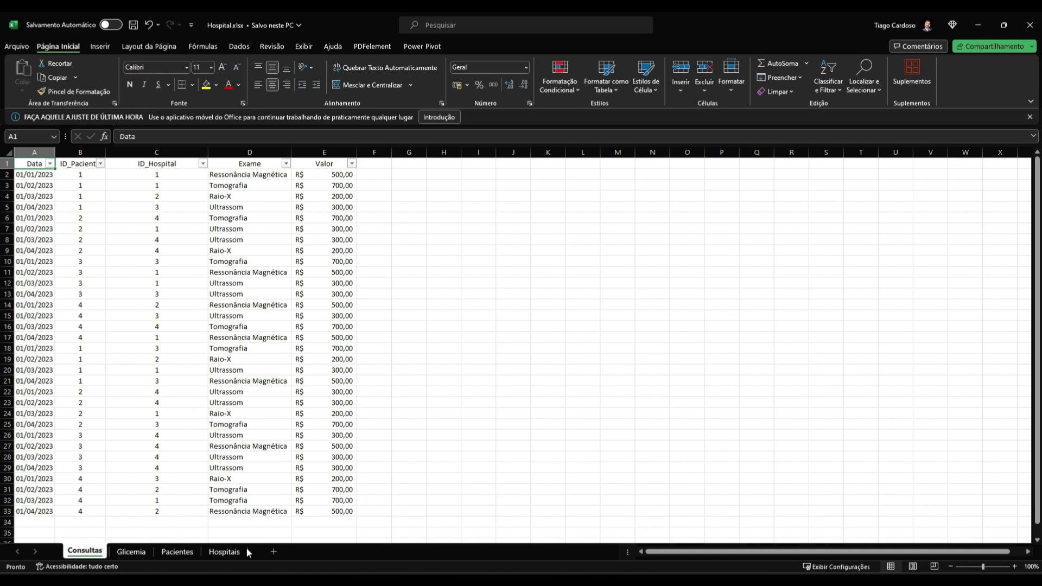
Filter the Data column of the Consultas sheet to show only January (janeiro) 2023.
click(50, 165)
click(43, 307)
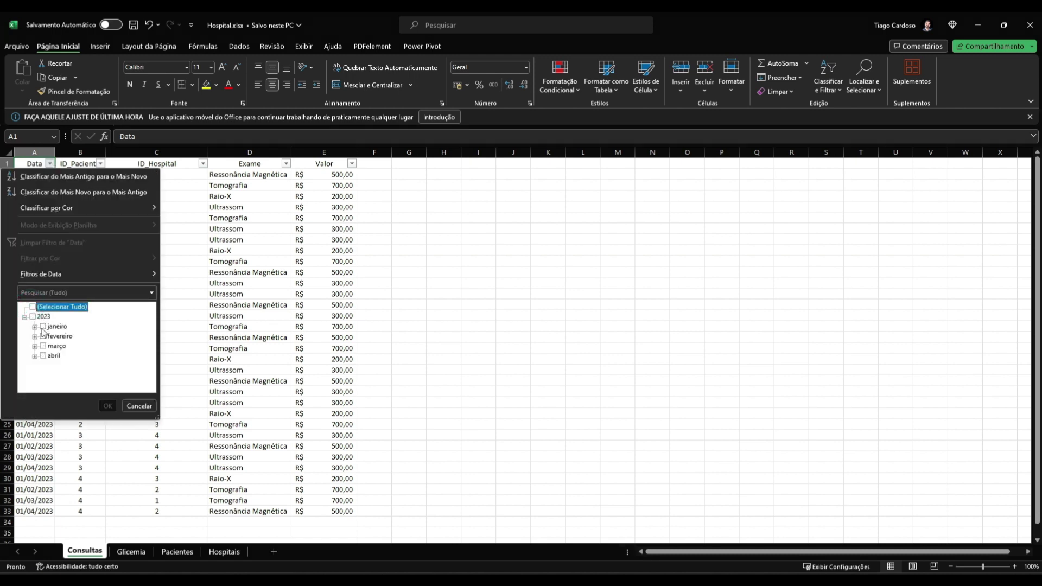
click(44, 327)
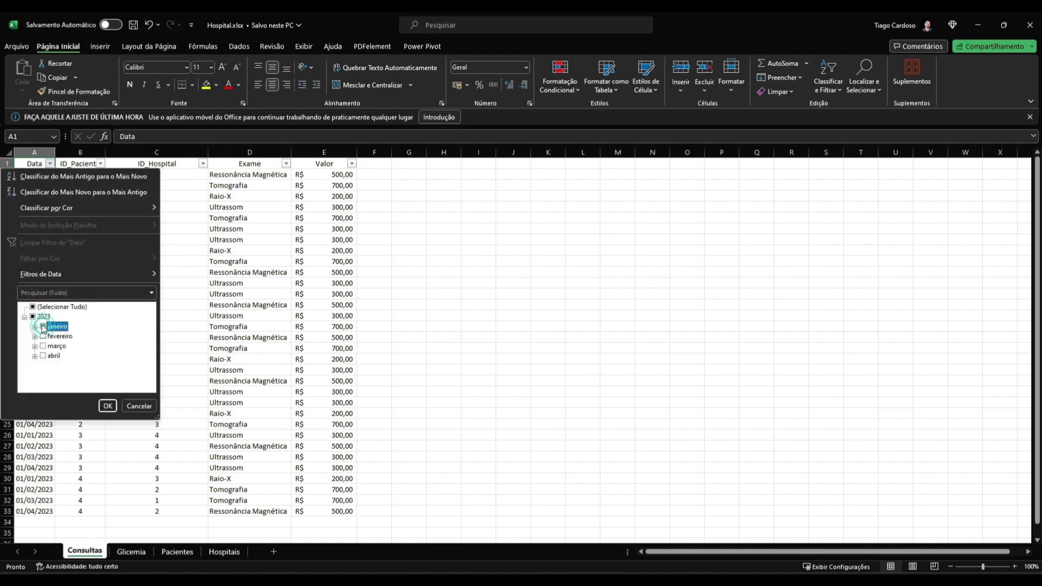
click(107, 406)
Copy the filtered Consultas table with its headers into a new sheet and autofit the column widths.
drag(30, 165, 363, 262)
key(ctrl+c)
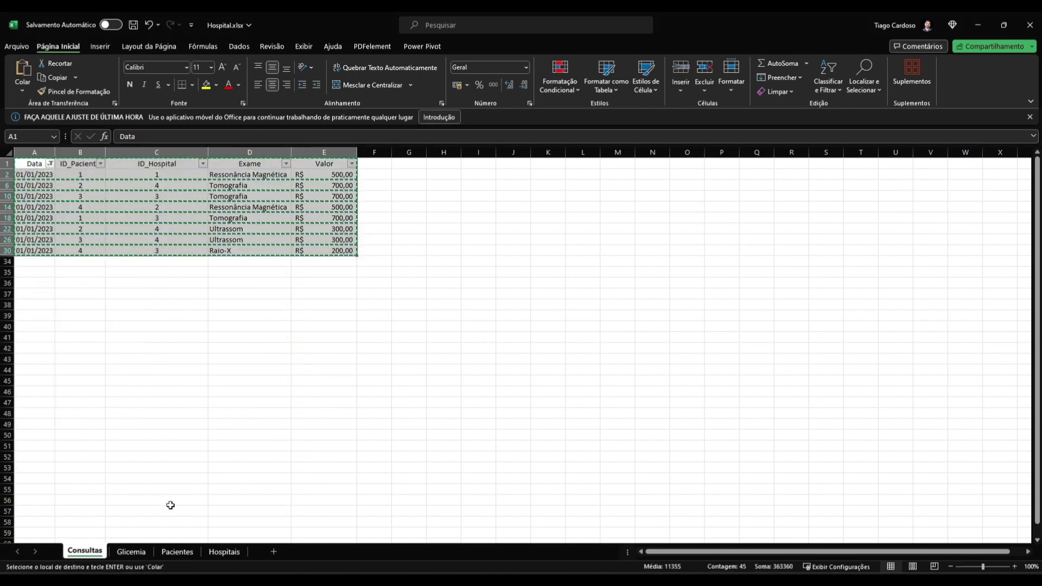
click(274, 552)
key(ctrl+v)
click(69, 313)
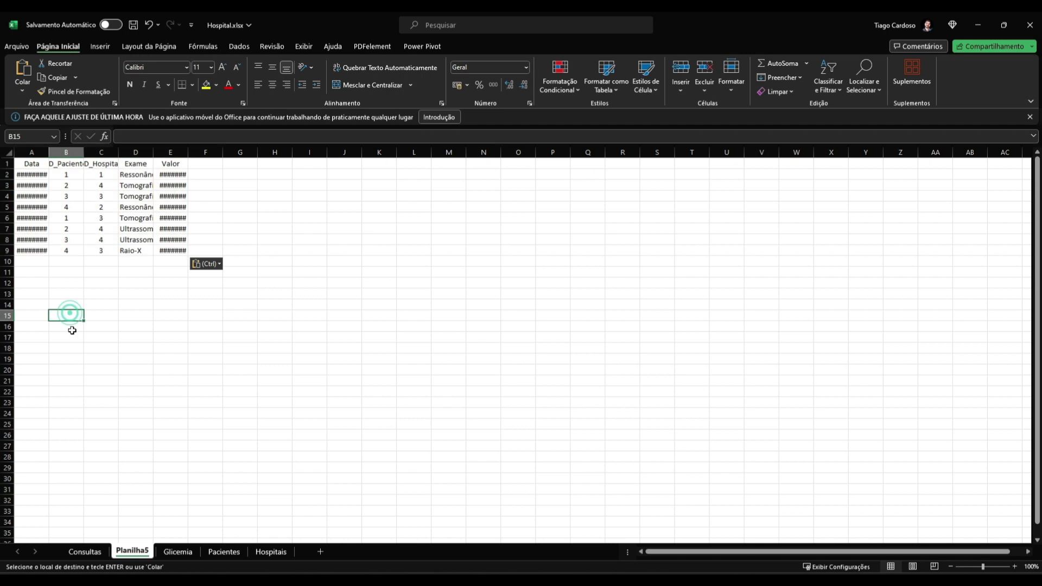
key(ctrl+a)
double_click(49, 152)
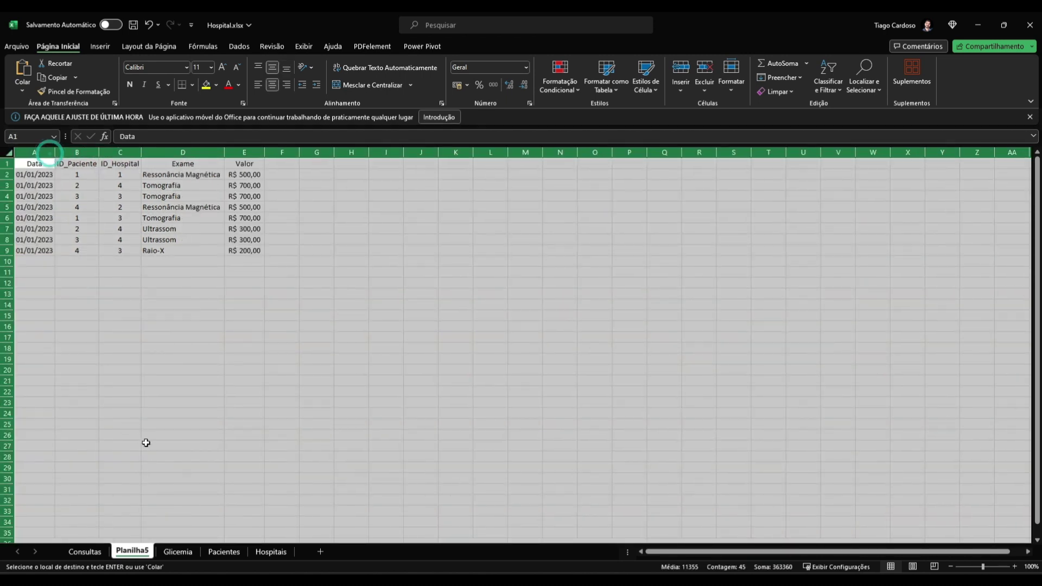
Filter the Data column of the Glicemia sheet to show only January (janeiro) 2023.
click(178, 552)
click(50, 163)
click(32, 307)
click(43, 326)
click(107, 406)
Copy the filtered Glicemia table with its headers into Planilha5, directly below the Consultas rows at cell A10.
drag(34, 163, 190, 207)
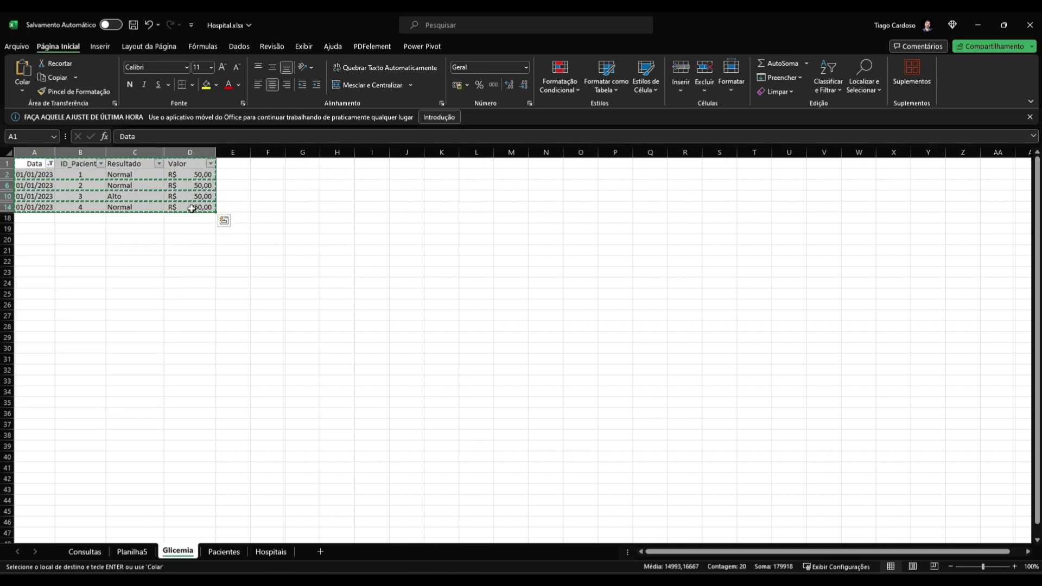
key(ctrl+c)
key(ctrl+Page_Up)
click(39, 262)
key(ctrl+v)
drag(247, 274, 304, 288)
click(302, 290)
Clear the repeated Data and ID_Paciente headers from cells A10 and B10.
click(39, 260)
key(Delete)
drag(40, 260, 25, 320)
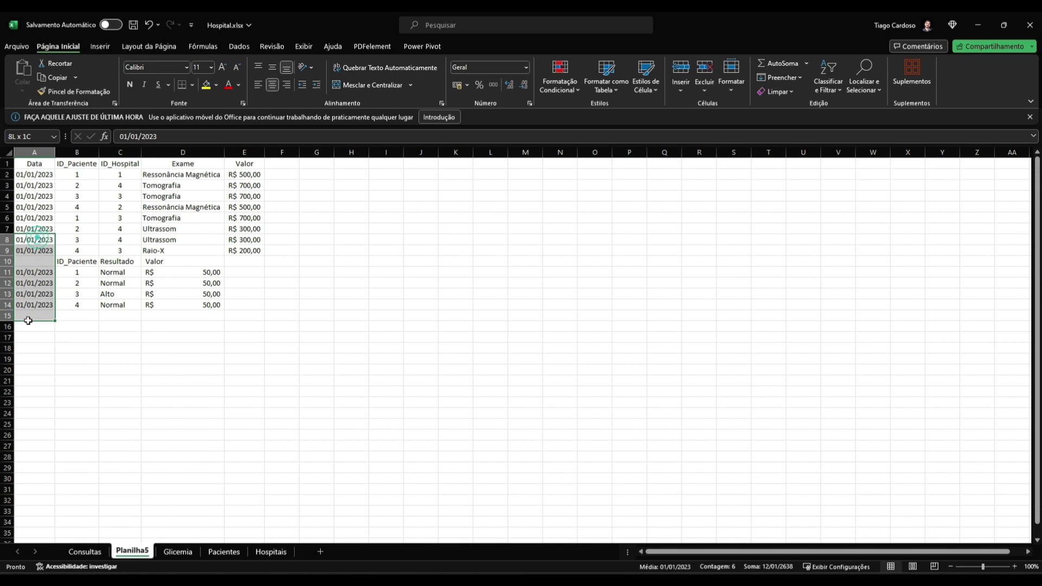
click(75, 262)
key(Delete)
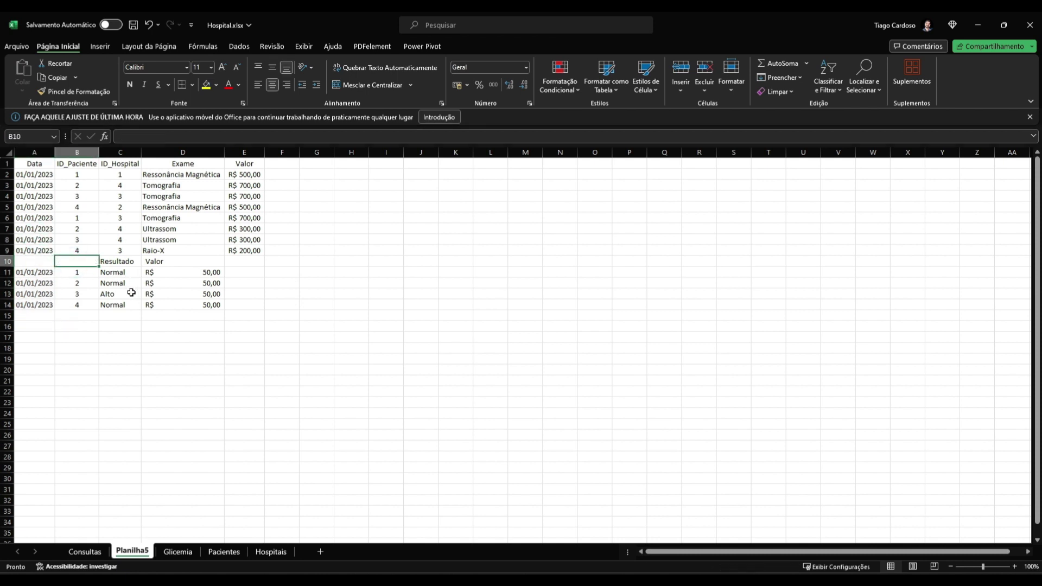
Move the pasted Resultado block from C10:C14 to column F, starting at F10.
drag(111, 262, 114, 300)
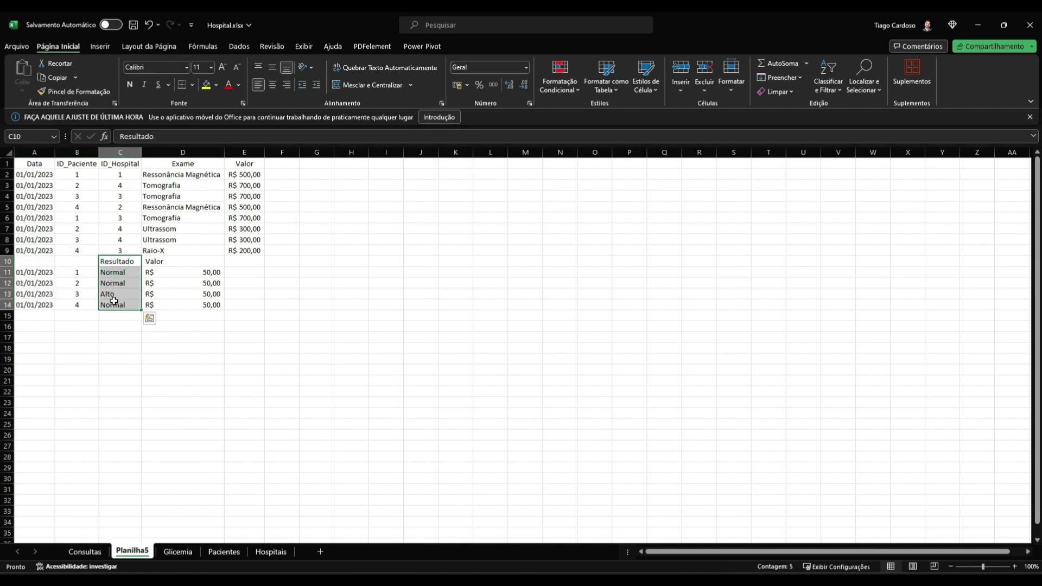
key(ctrl+x)
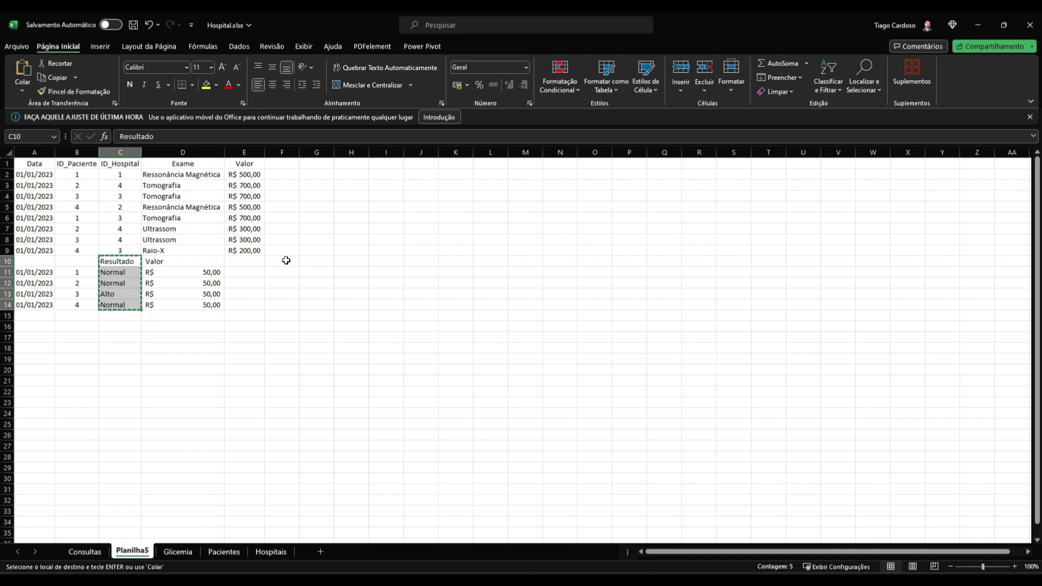
click(285, 261)
key(ctrl+v)
drag(302, 159, 330, 158)
click(245, 325)
Move the pasted Glicemia Valor block from D10:D14 to E10, aligning it under the Valor column.
drag(154, 261, 154, 305)
key(ctrl+x)
click(239, 258)
key(ctrl+v)
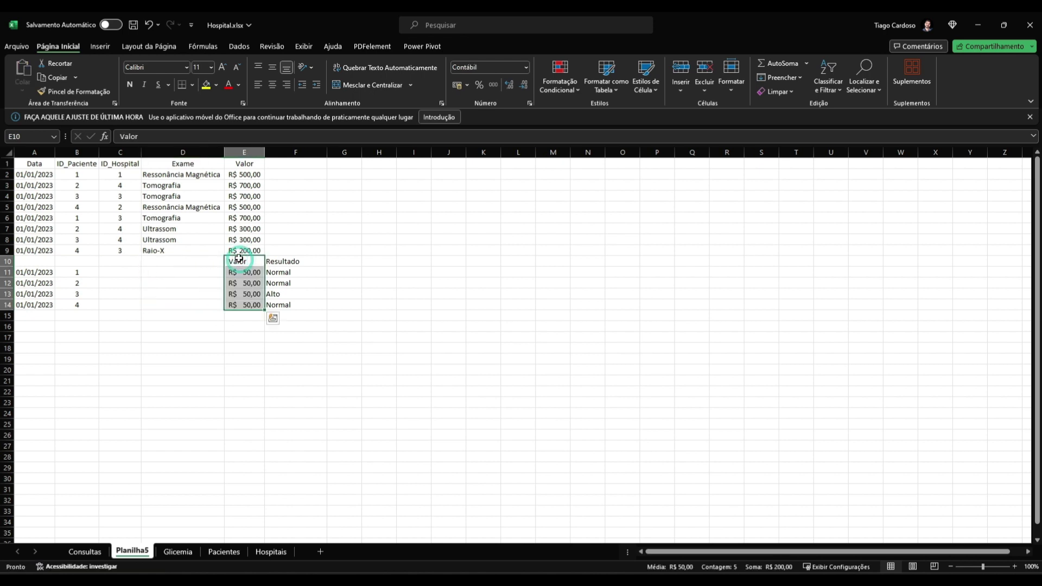
click(207, 367)
Move the Resultado header from F10 to F1 and delete the leftover header row 10.
click(279, 261)
drag(264, 260, 265, 163)
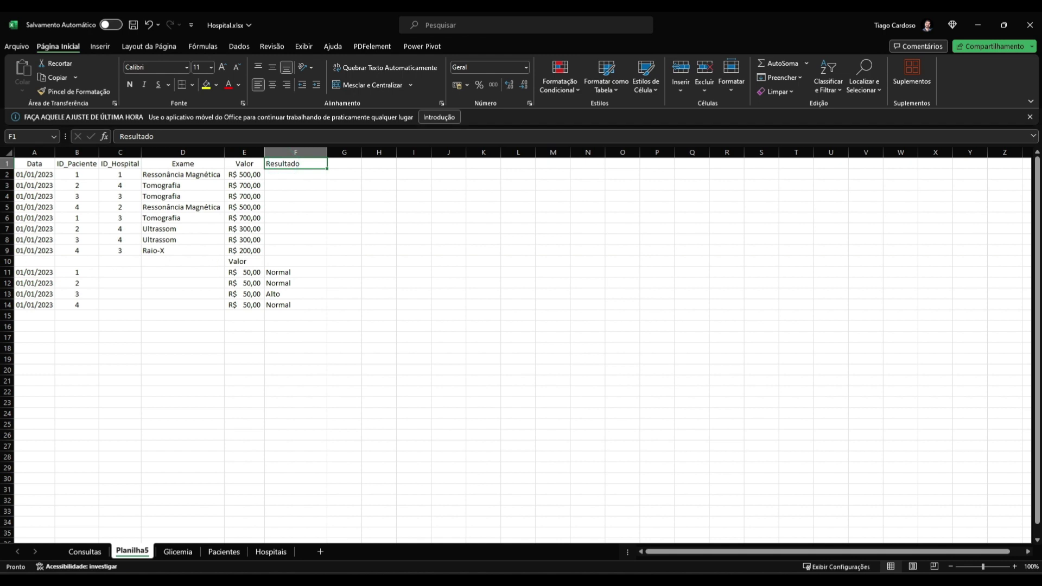
right_click(6, 262)
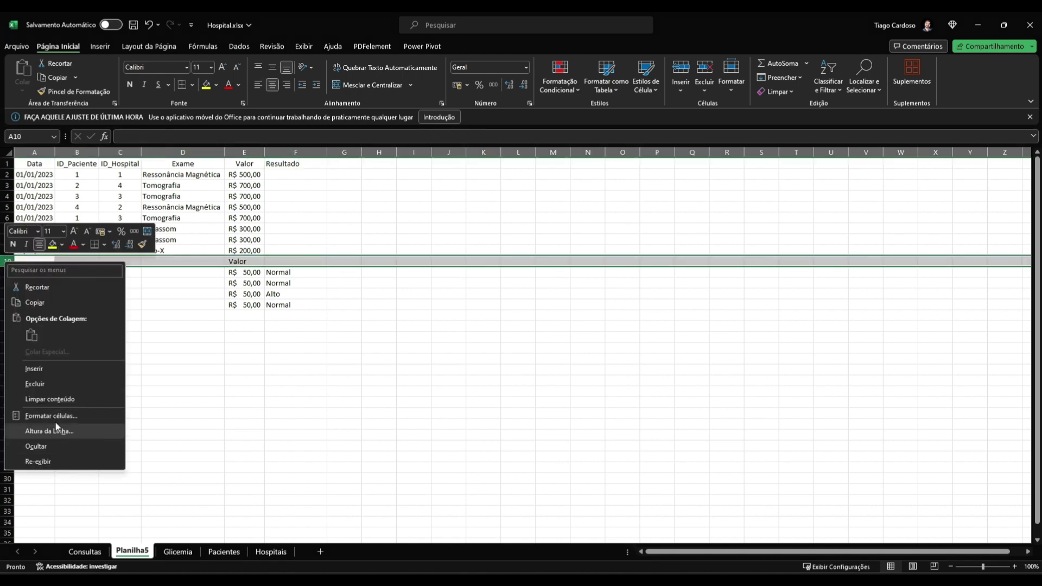
click(58, 381)
click(206, 312)
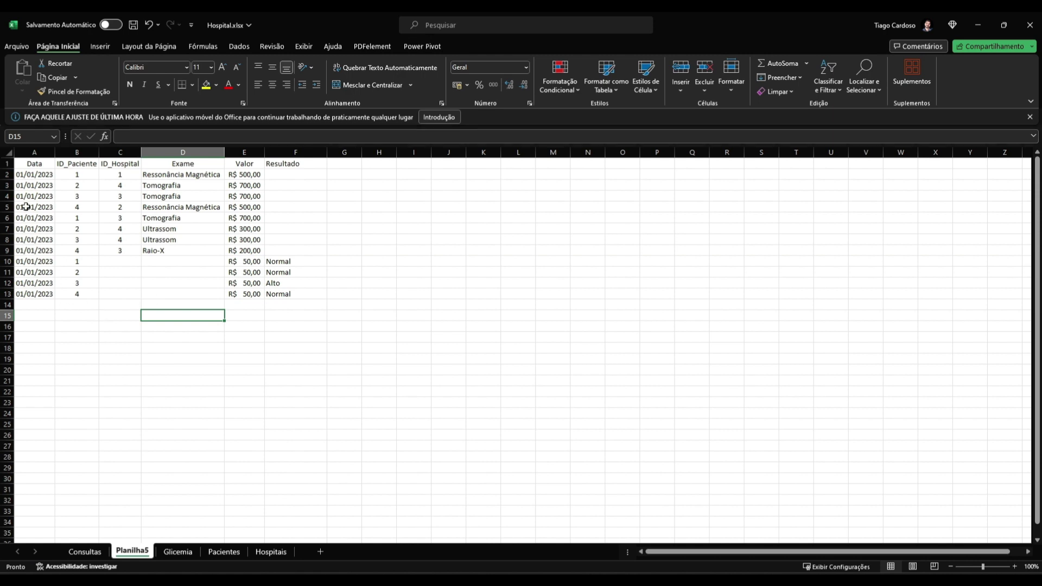
Add filters to the combined table's header row and autofit all column widths.
click(8, 152)
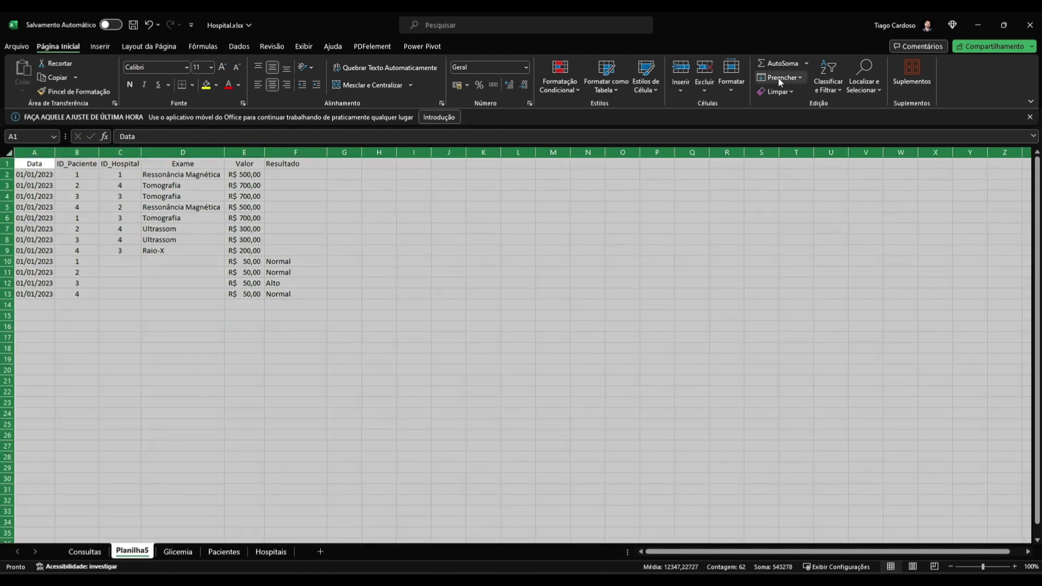
click(818, 95)
click(867, 154)
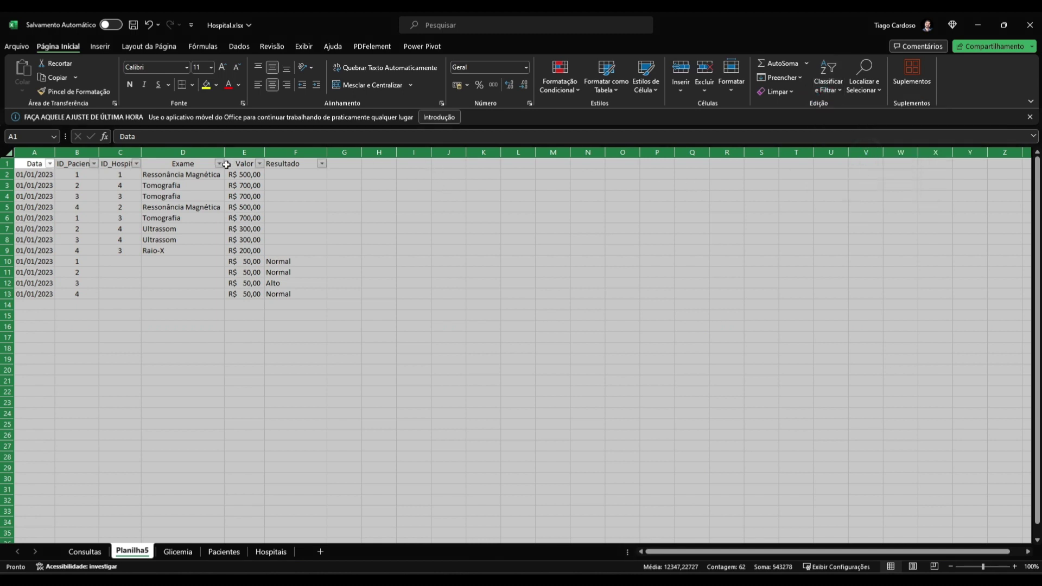
click(58, 152)
key(ctrl+a)
double_click(56, 152)
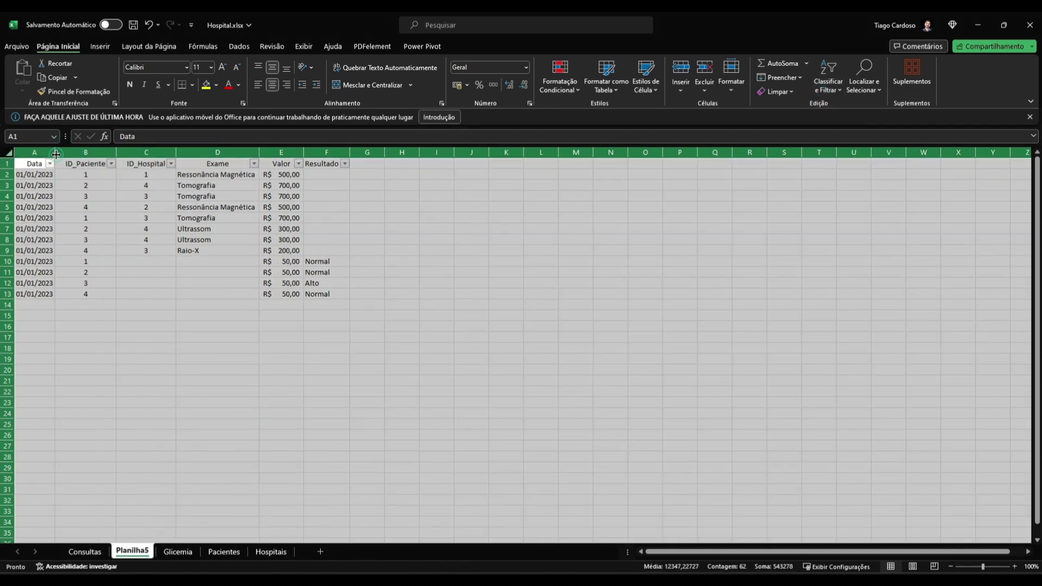
click(269, 195)
click(222, 251)
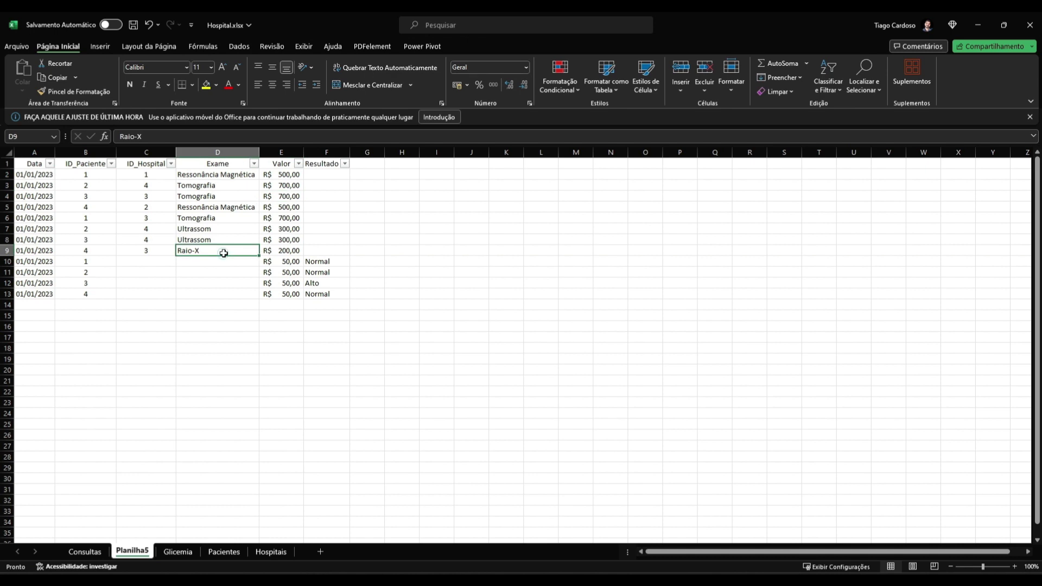
click(249, 208)
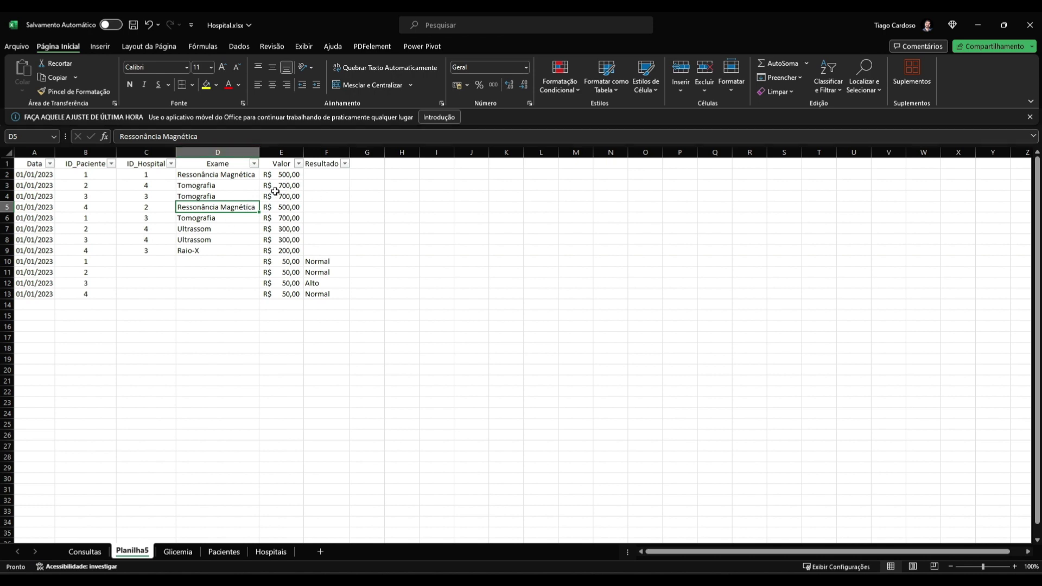
drag(20, 174, 41, 282)
click(34, 260)
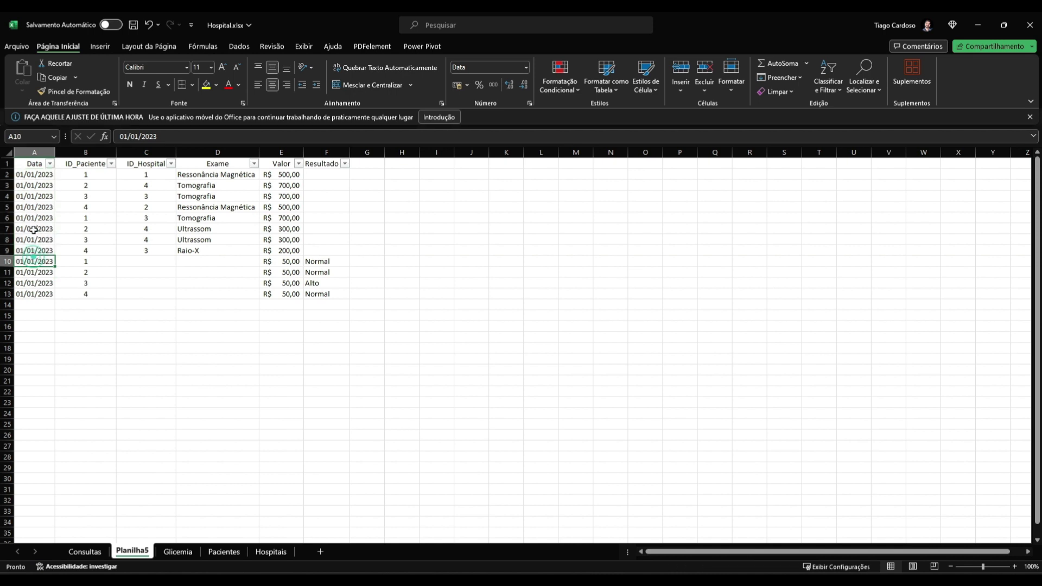
Filter the combined table's Exame column to show only Ressonância Magnética.
click(253, 164)
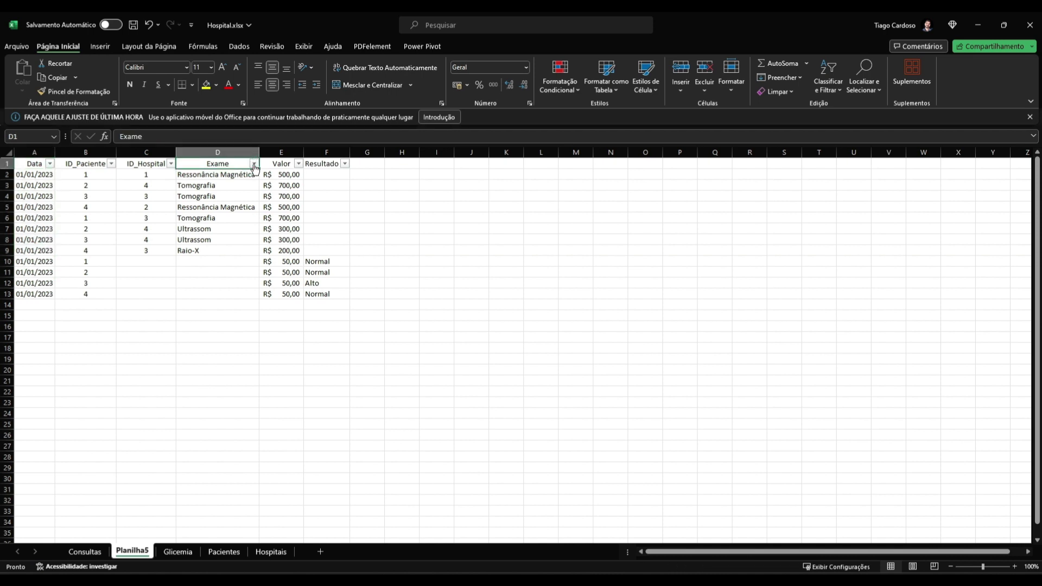
click(169, 306)
click(145, 325)
click(206, 405)
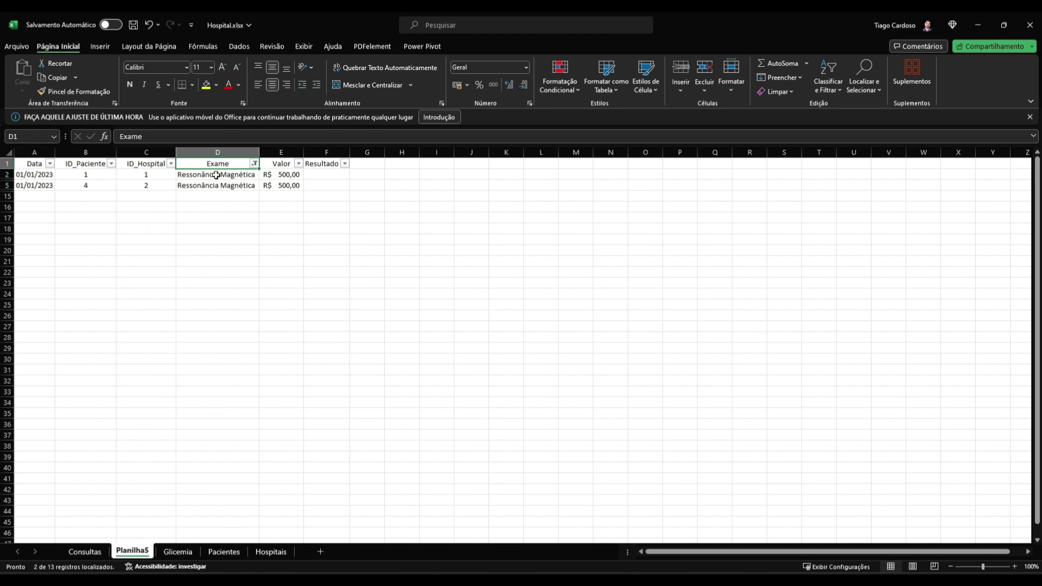
drag(216, 175, 213, 184)
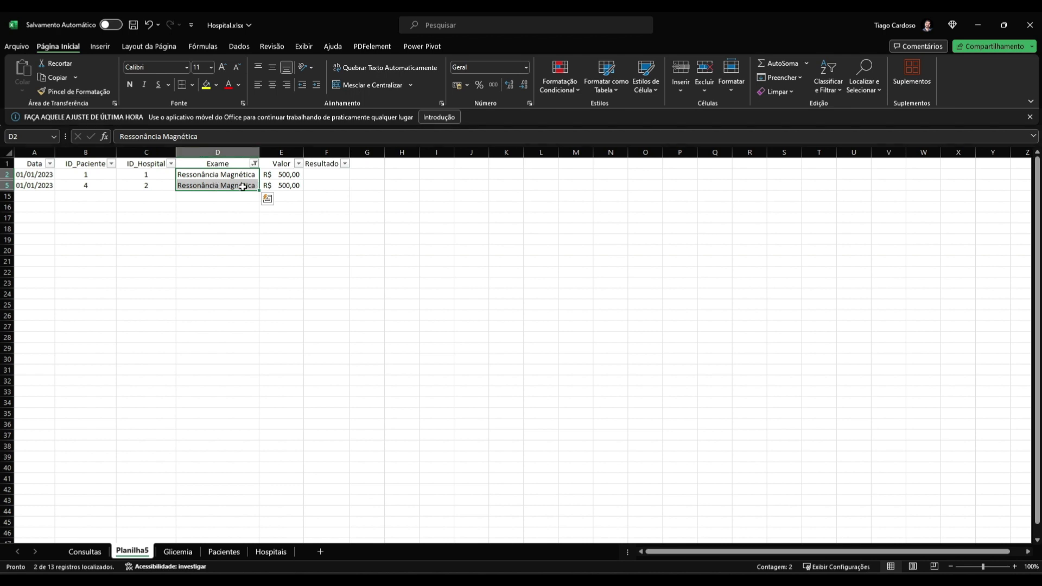
click(183, 198)
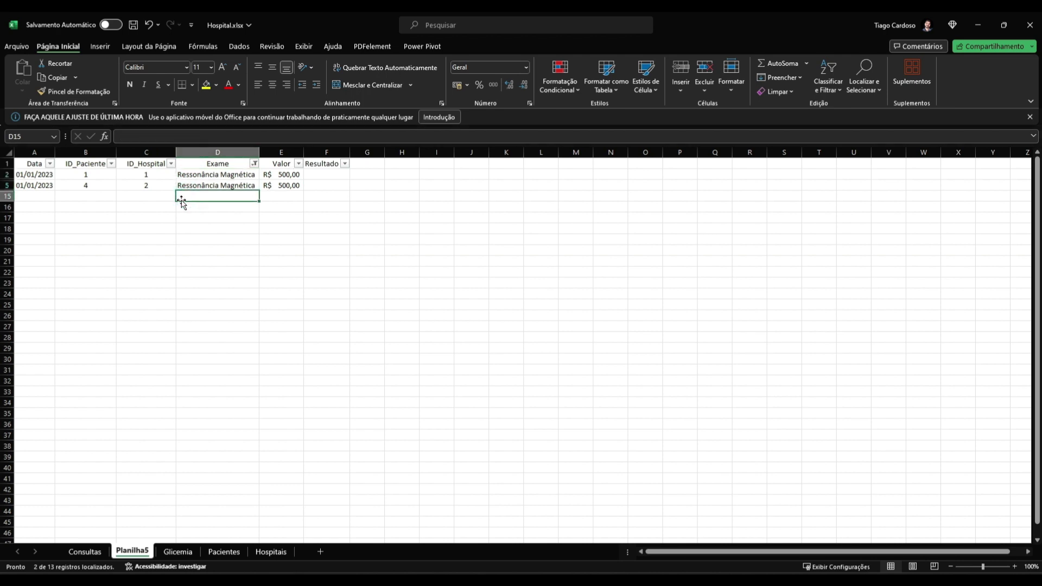
Clear the filter from the Exame column.
click(257, 167)
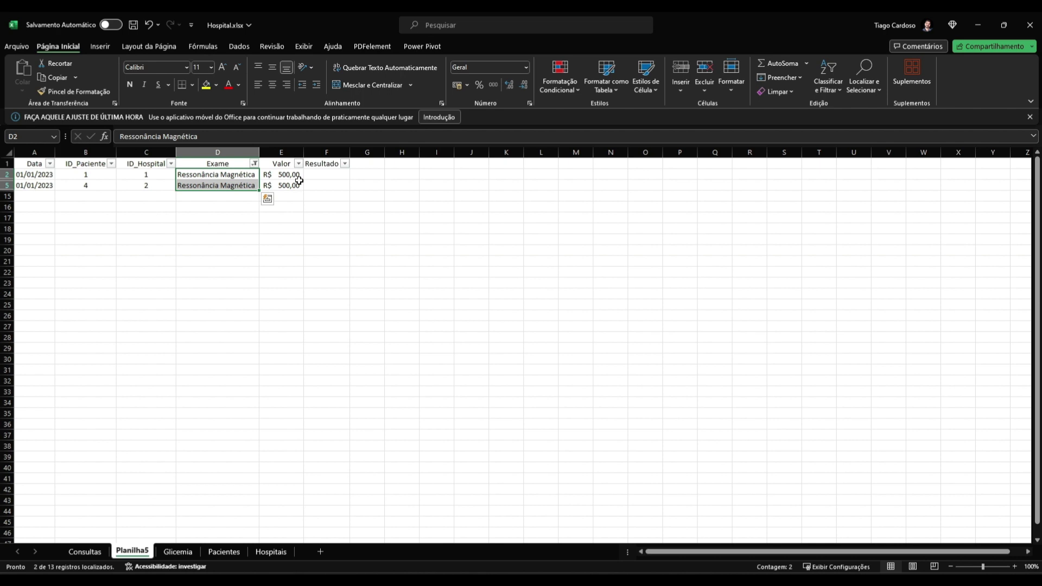
click(250, 163)
click(143, 241)
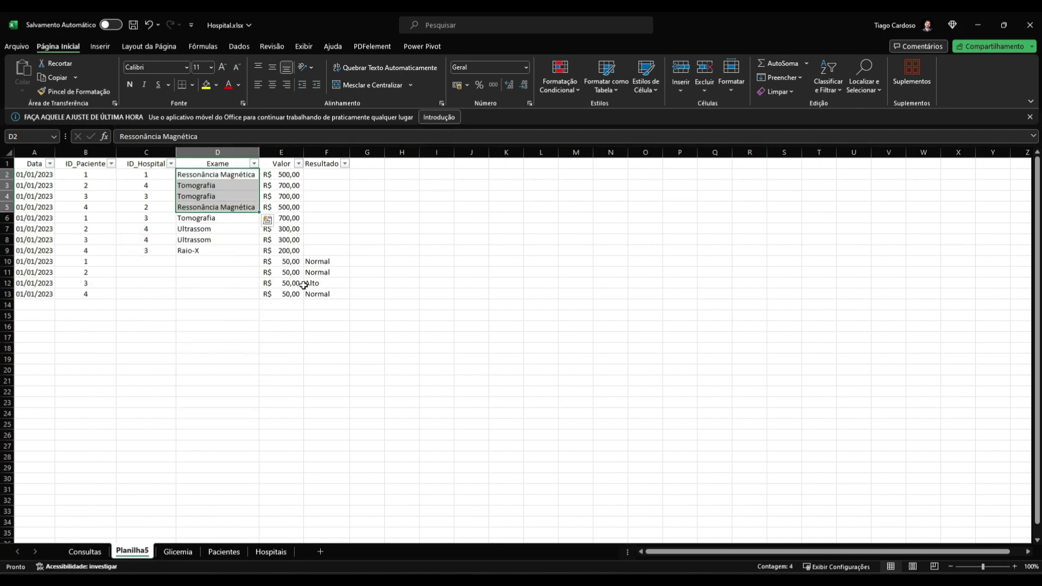
click(162, 233)
Filter the Exame column again so that only Ressonância Magnética is selected.
click(253, 163)
click(151, 302)
click(163, 323)
click(213, 406)
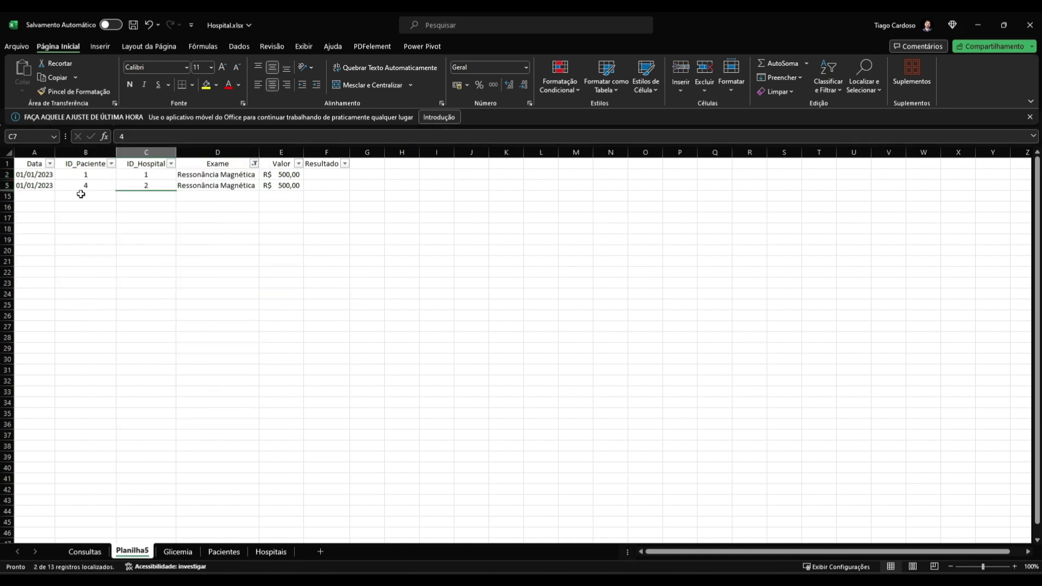
Add the blank entries to the Exame filter alongside Ressonância Magnética.
click(253, 163)
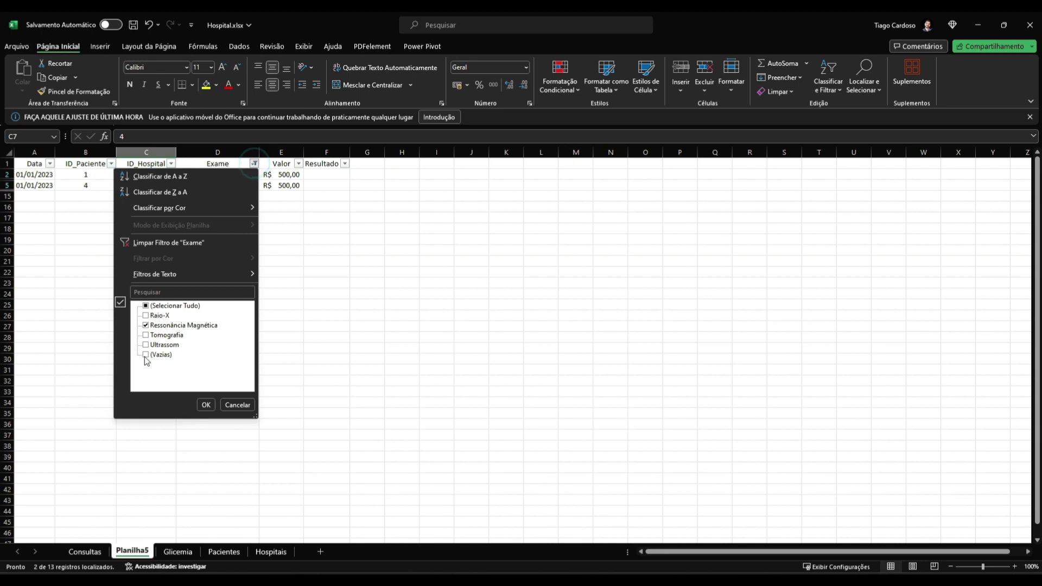
click(146, 356)
click(202, 406)
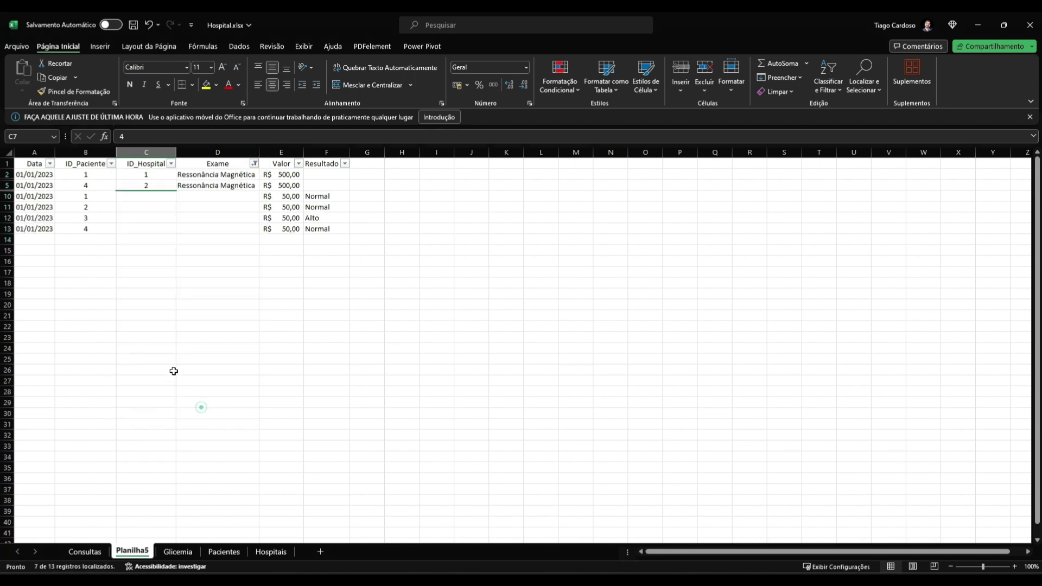
Filter the ID_Paciente column to show only patients 1 and 4.
click(110, 163)
click(33, 306)
click(32, 316)
click(33, 344)
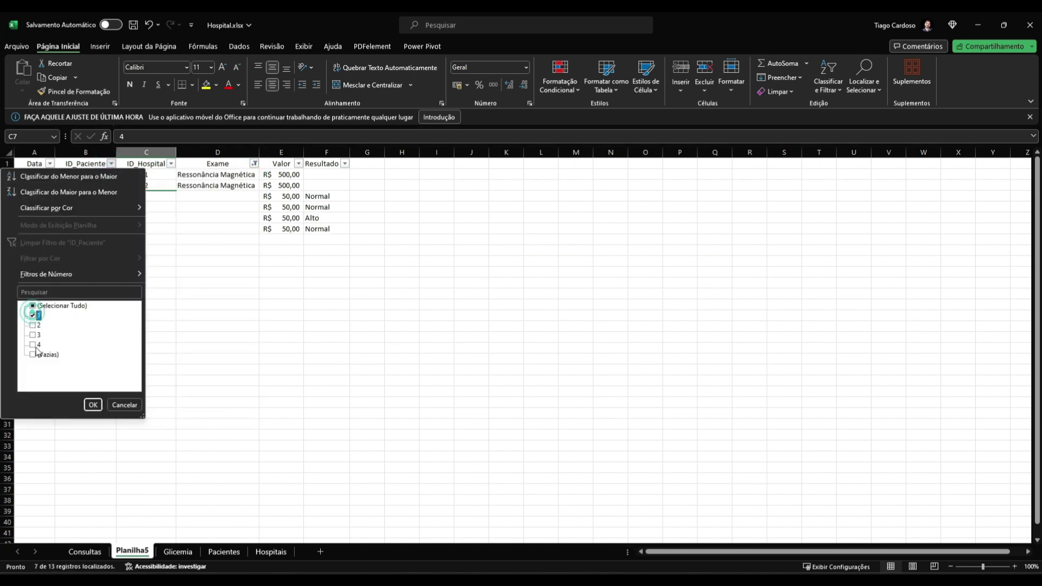
click(93, 405)
Examine how the filtered rows share Data and ID_Paciente values while the Exame column is only partly filled.
click(239, 242)
mouse_move(86, 207)
mouse_down()
mouse_move(86, 174)
mouse_move(88, 205)
mouse_up()
click(108, 232)
drag(85, 164, 35, 208)
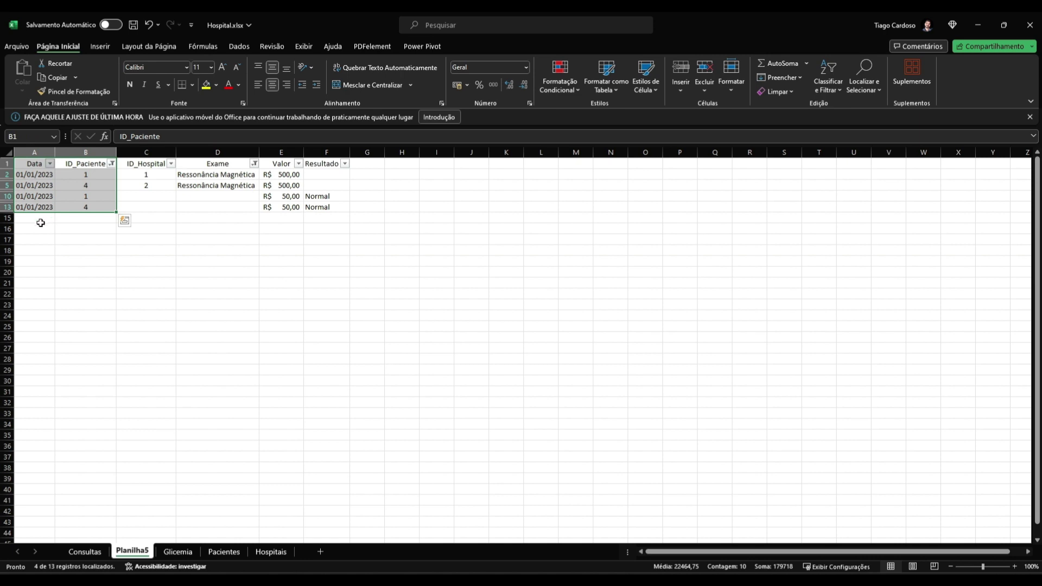
click(220, 188)
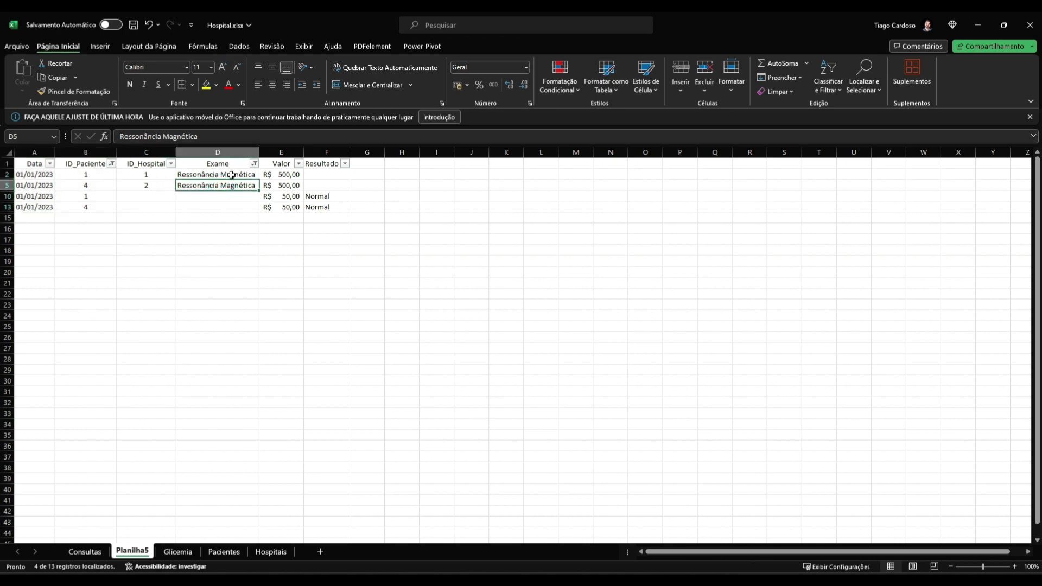
drag(35, 163, 83, 206)
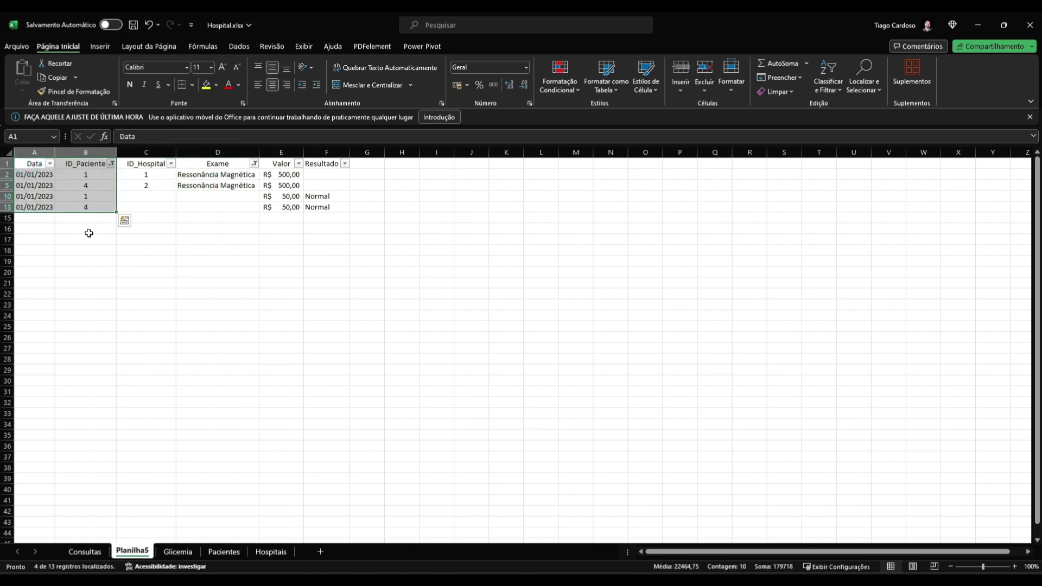
click(34, 217)
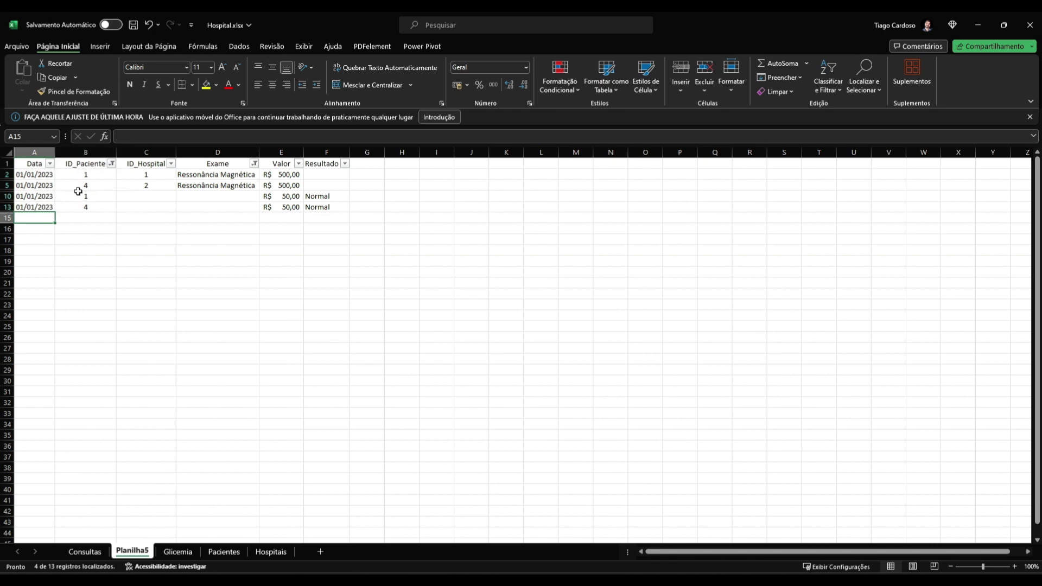
Clear the filter from the combined table's Exame column.
click(254, 163)
click(156, 240)
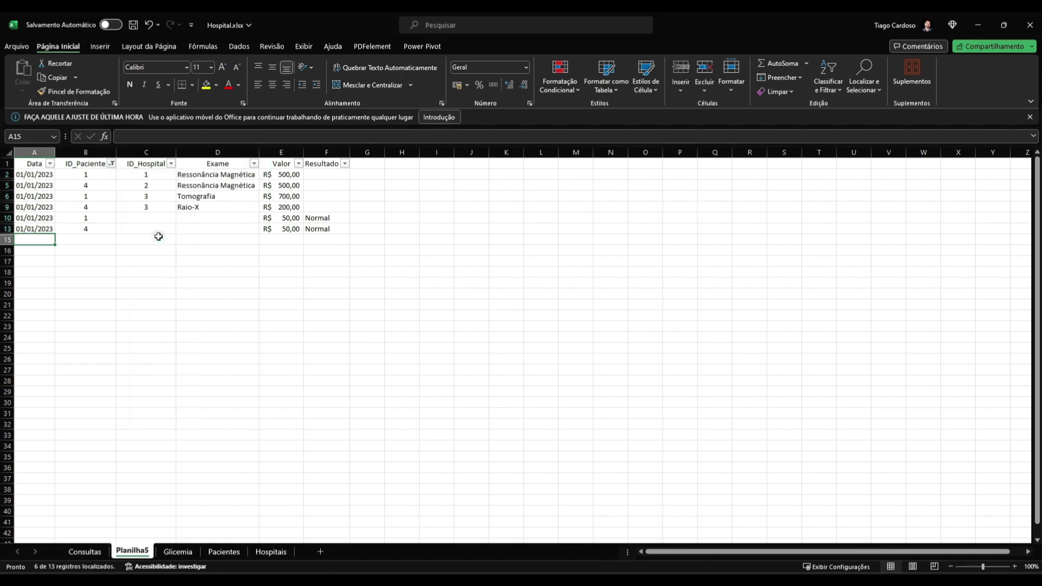
click(144, 302)
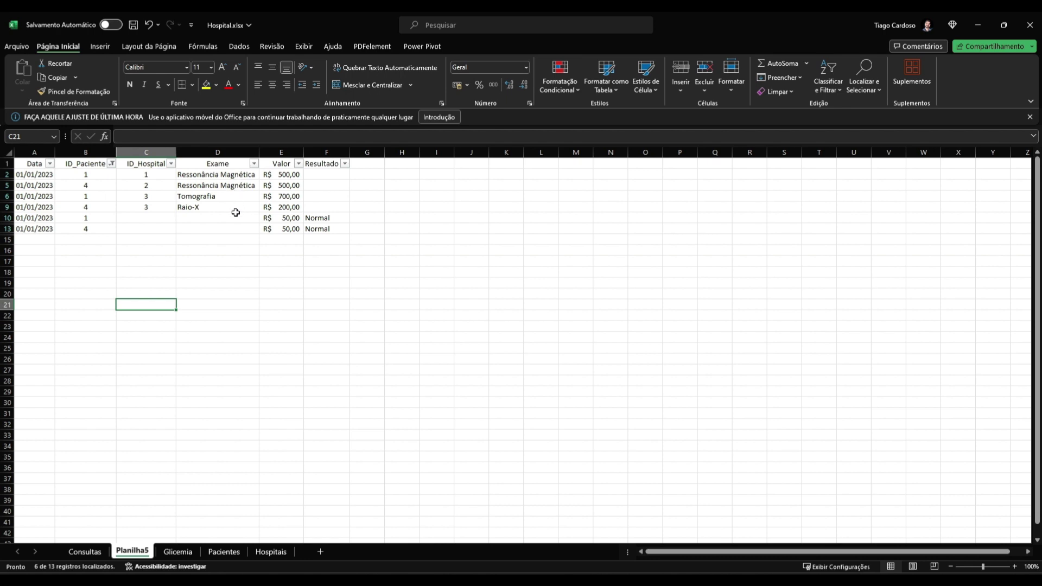
Delete the Planilha5 sheet from the workbook.
right_click(132, 551)
click(165, 405)
click(513, 324)
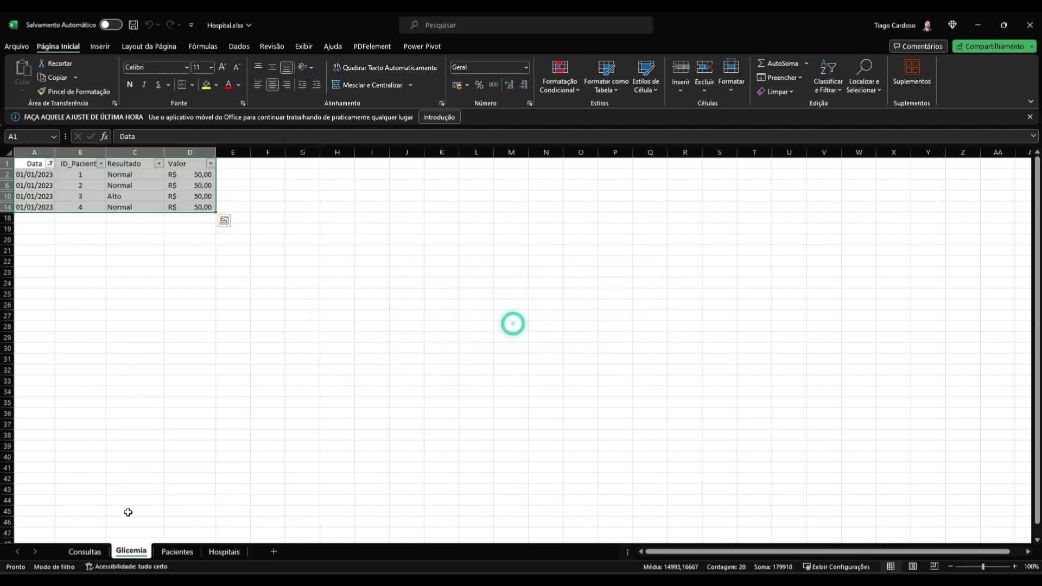
Clear the Data column filters on the Glicemia and Consultas sheets and save the workbook.
click(50, 164)
click(49, 243)
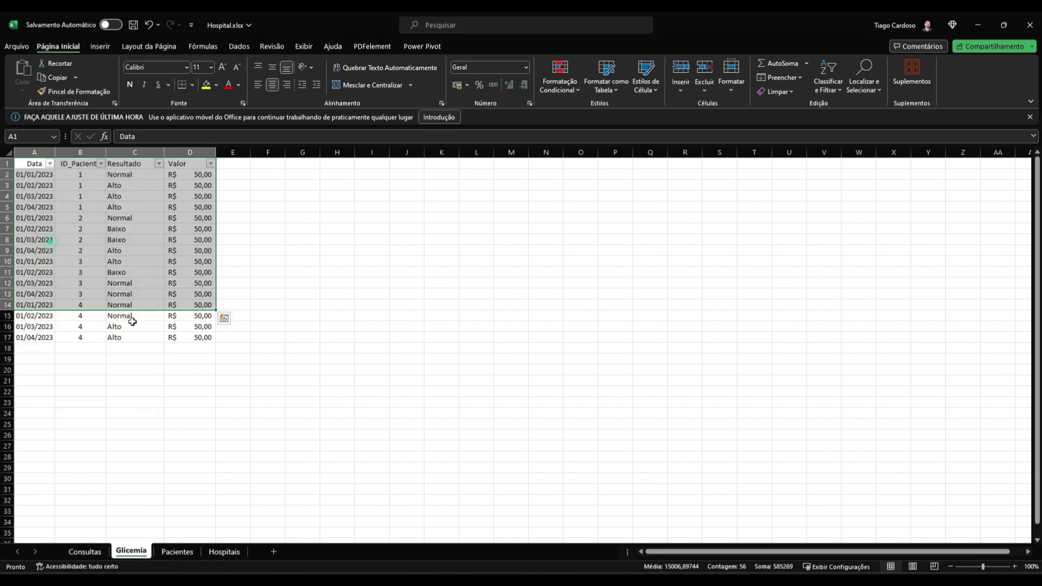
click(85, 551)
click(50, 164)
click(49, 243)
key(ctrl+s)
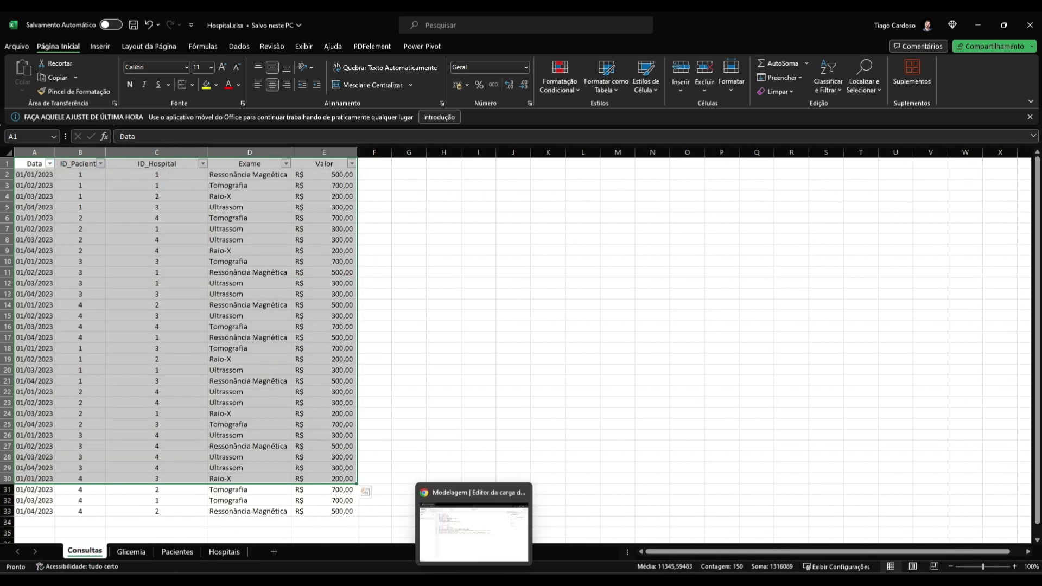
Switch to the Qlik Sense data load editor and add a script section named "Concatenação de Fatos".
key(alt+Tab)
click(131, 127)
text(Concatenação de Fatos)
key(Return)
Insert the load script for the Consultas and Glicemia tables of Hospital.xlsx from the Pasta connection.
click(880, 236)
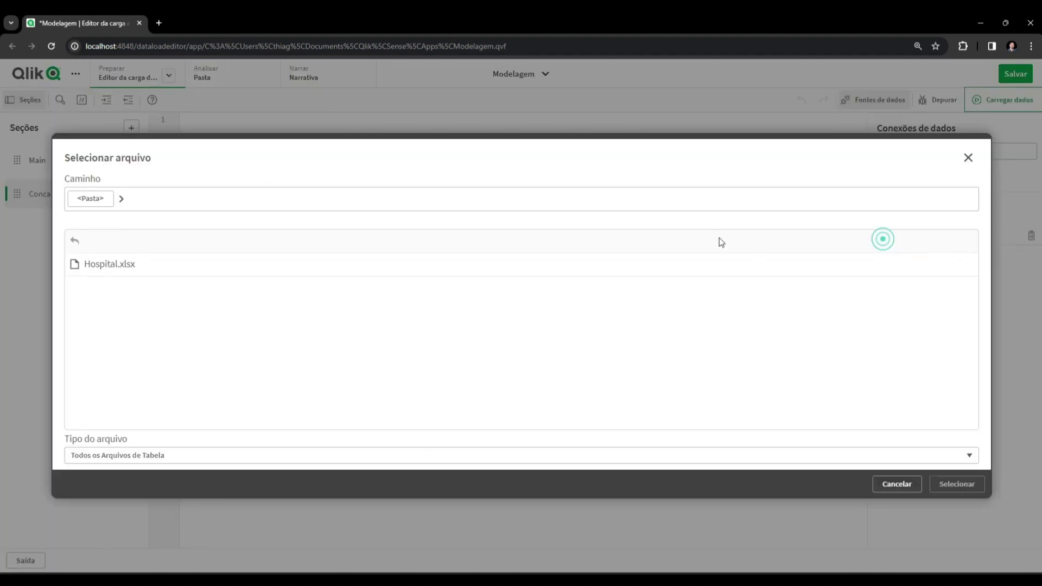
double_click(154, 269)
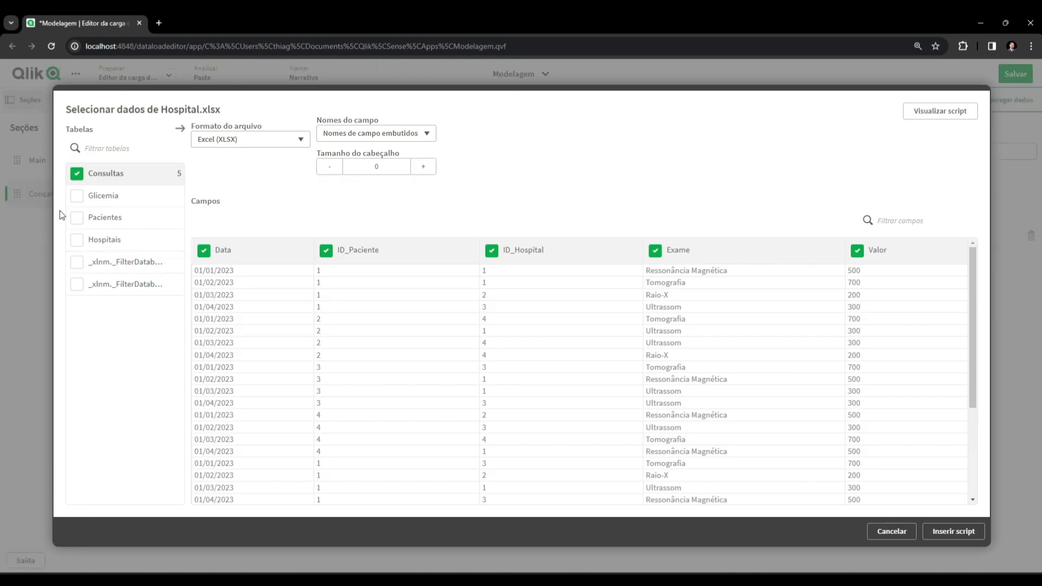
click(77, 195)
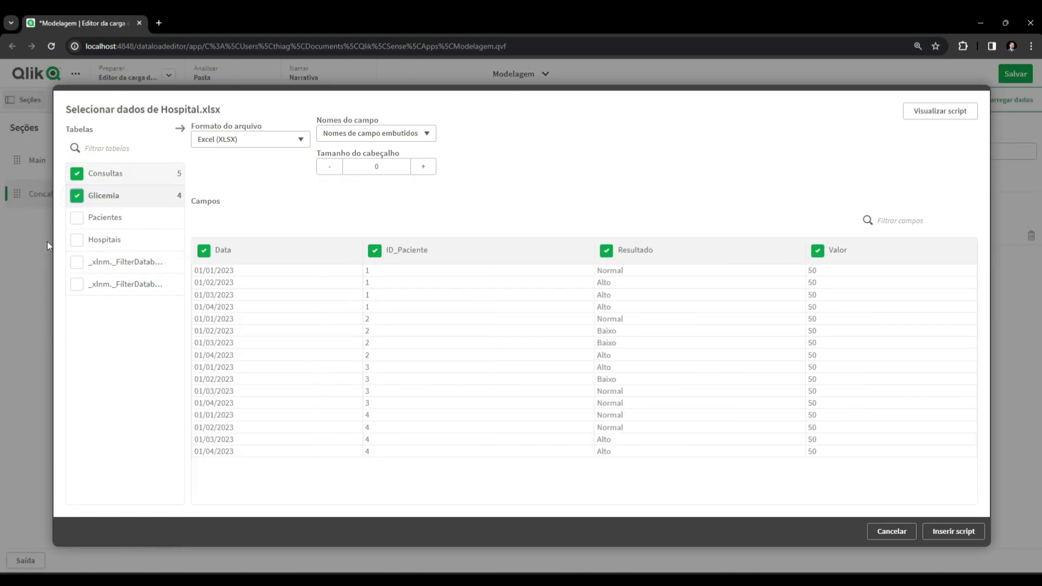
click(953, 531)
click(256, 212)
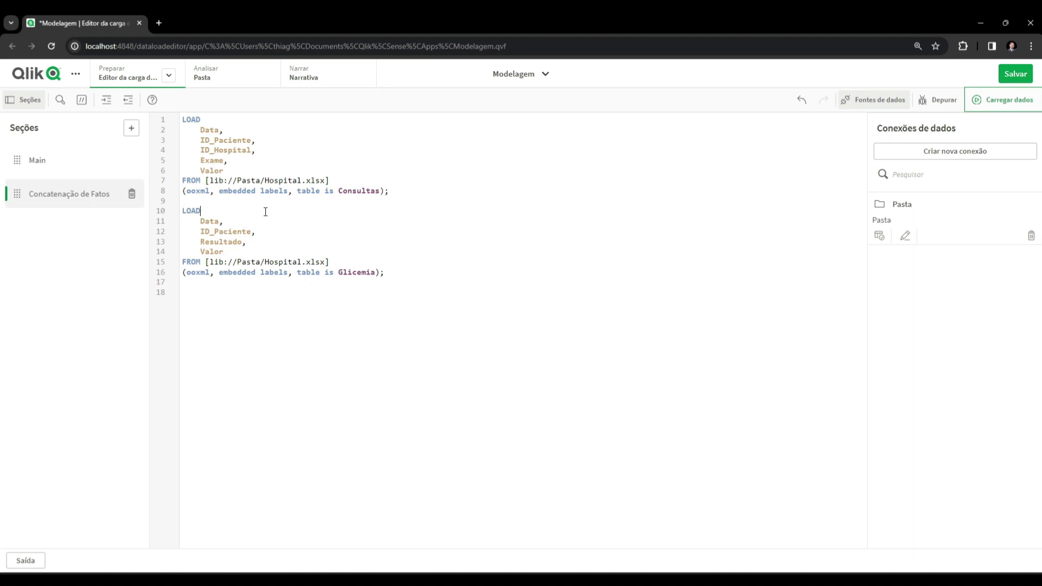
Label the Consultas LOAD statement with the table name FATO: on a new first line.
click(187, 115)
key(Return)
text(FATO:)
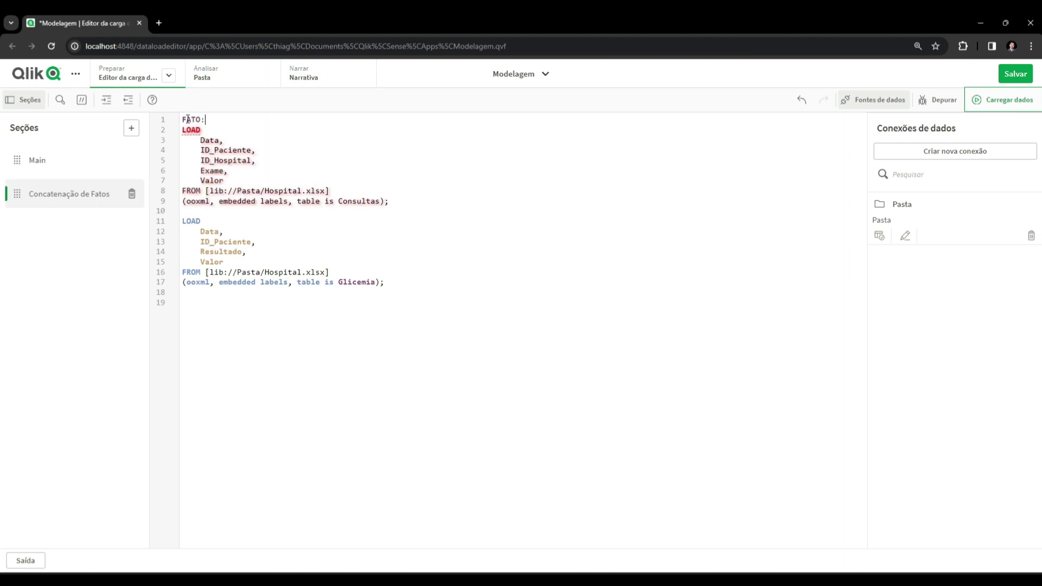
Comment out the Glicemia LOAD statement and load the data with only Consultas active.
drag(183, 212, 185, 283)
click(82, 100)
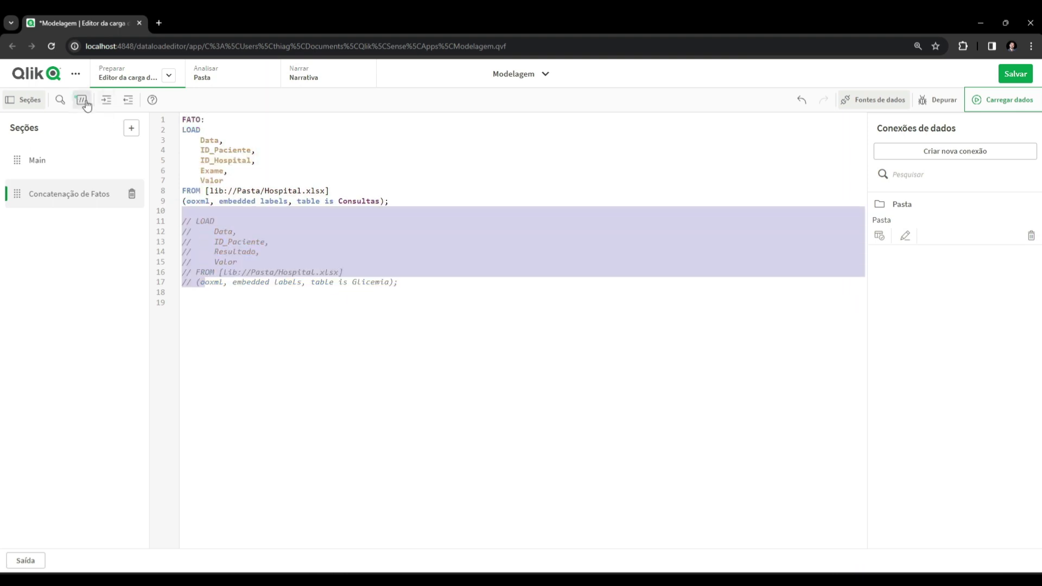
click(317, 291)
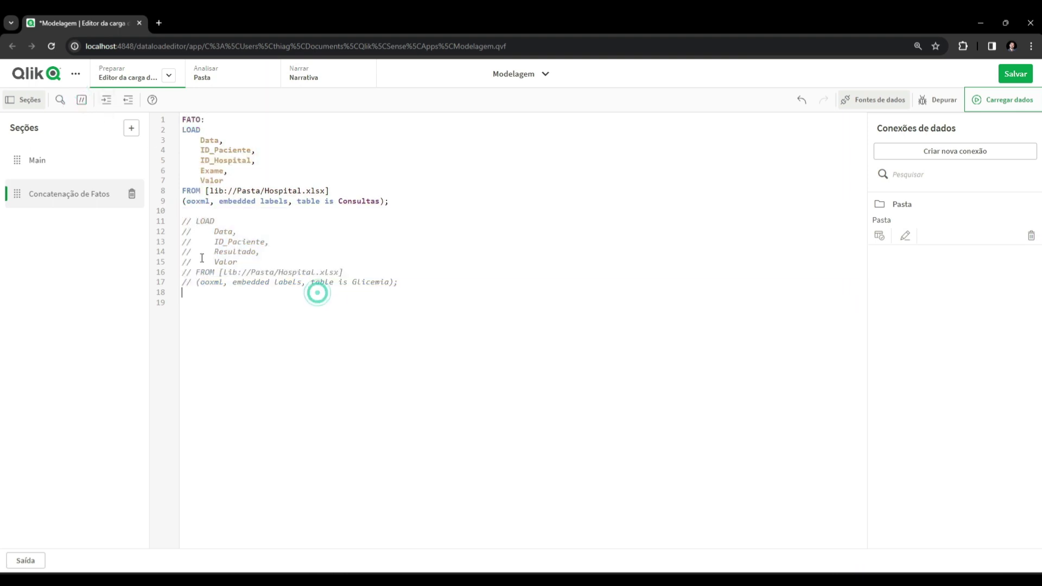
drag(205, 211, 180, 143)
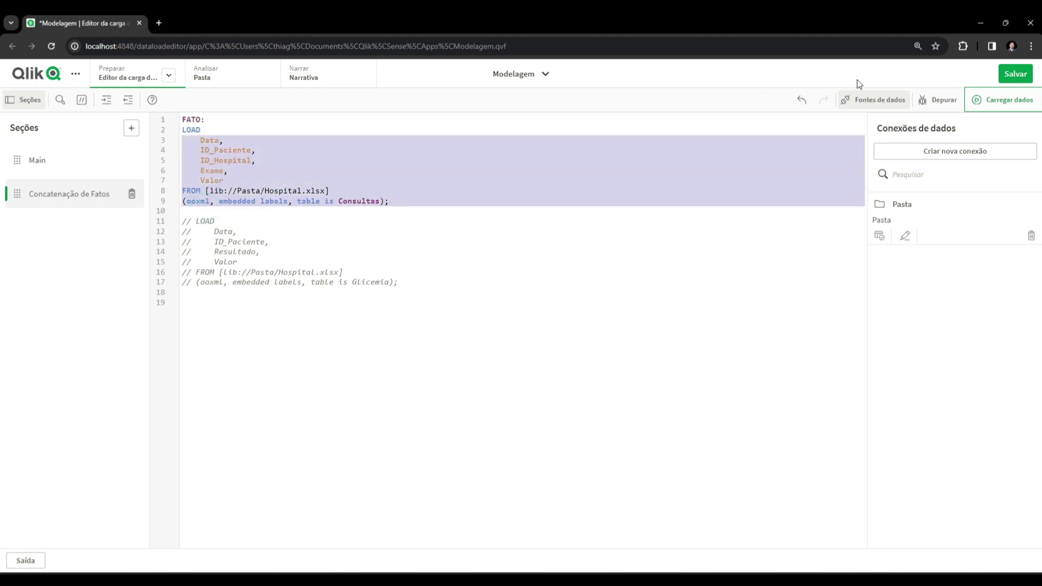
click(1010, 99)
click(684, 486)
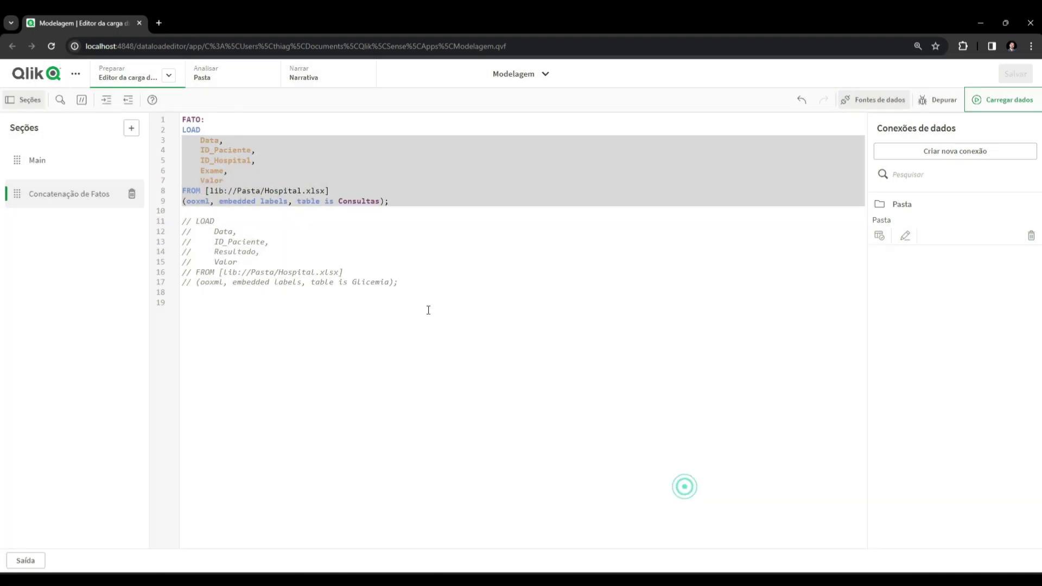
Open the data model viewer and examine the Data, ID_Paciente and Valor fields of the FATO table.
click(169, 75)
click(231, 146)
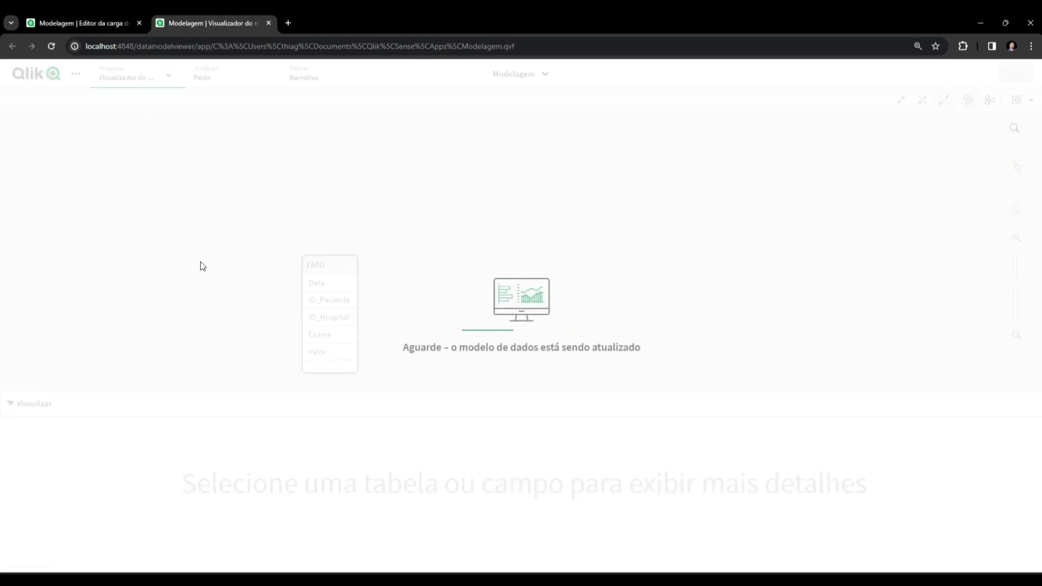
click(229, 213)
click(235, 441)
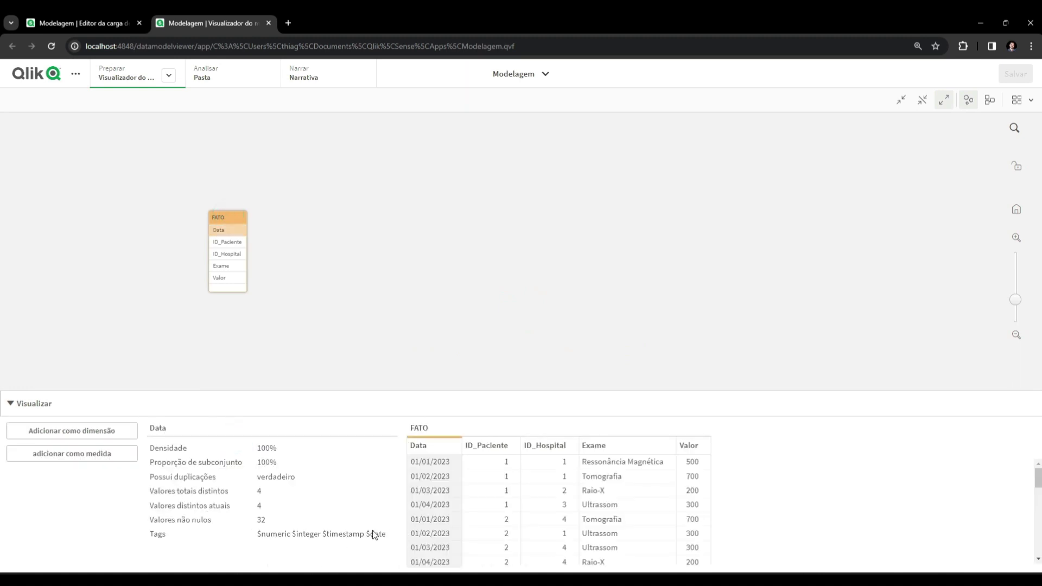
click(504, 450)
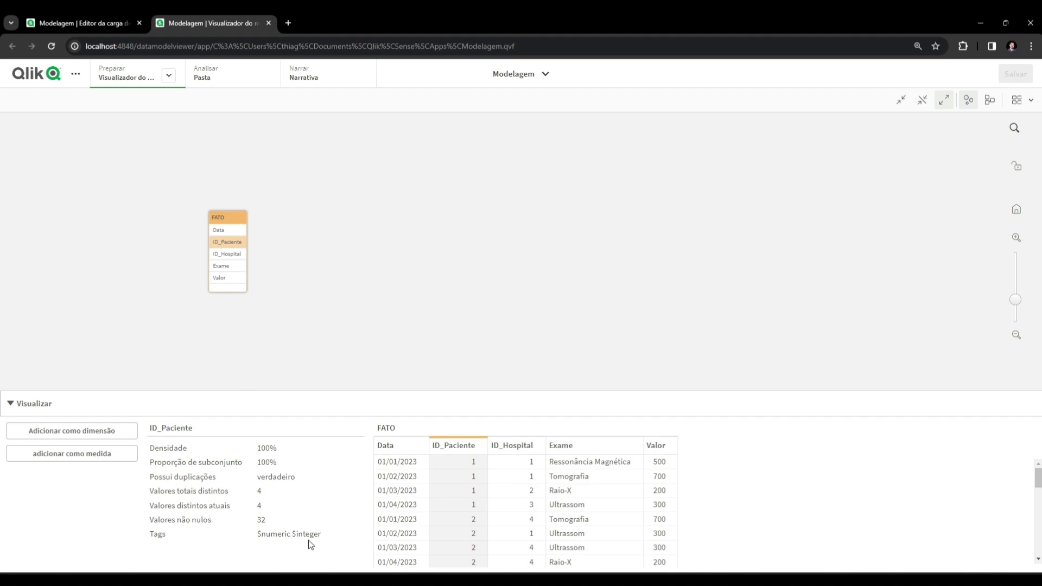
click(659, 442)
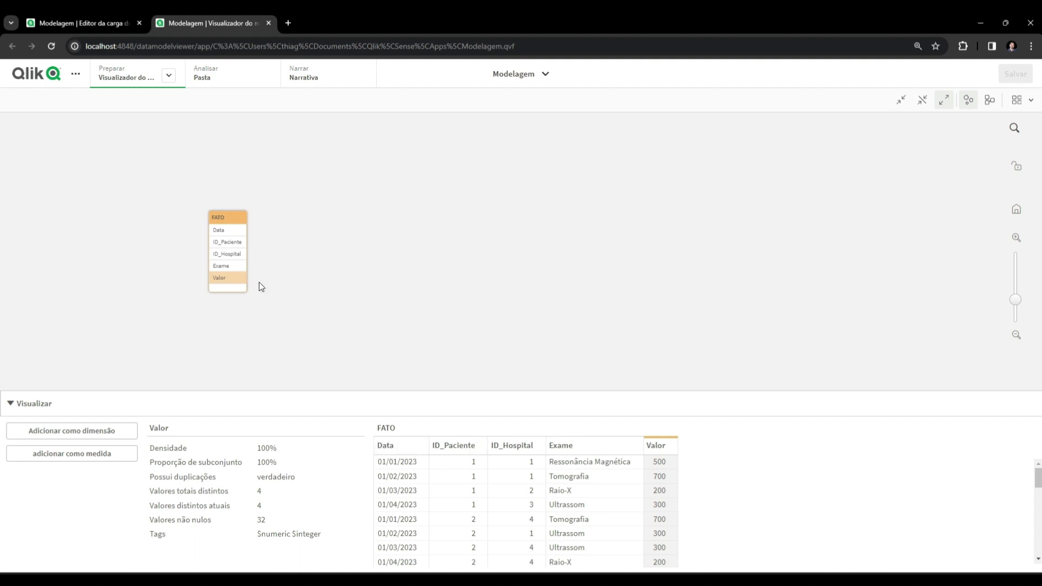
In the load editor, make Glicemia the only active LOAD by commenting out Consultas instead, and reload the data.
click(71, 23)
drag(187, 210, 181, 134)
click(82, 100)
drag(184, 297, 186, 216)
click(82, 100)
click(1011, 100)
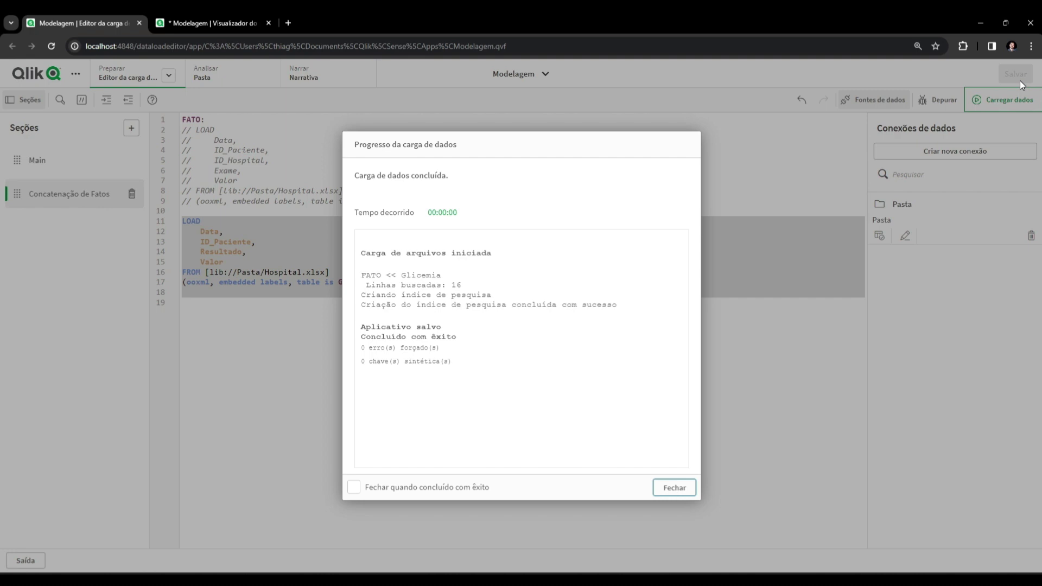
key(Escape)
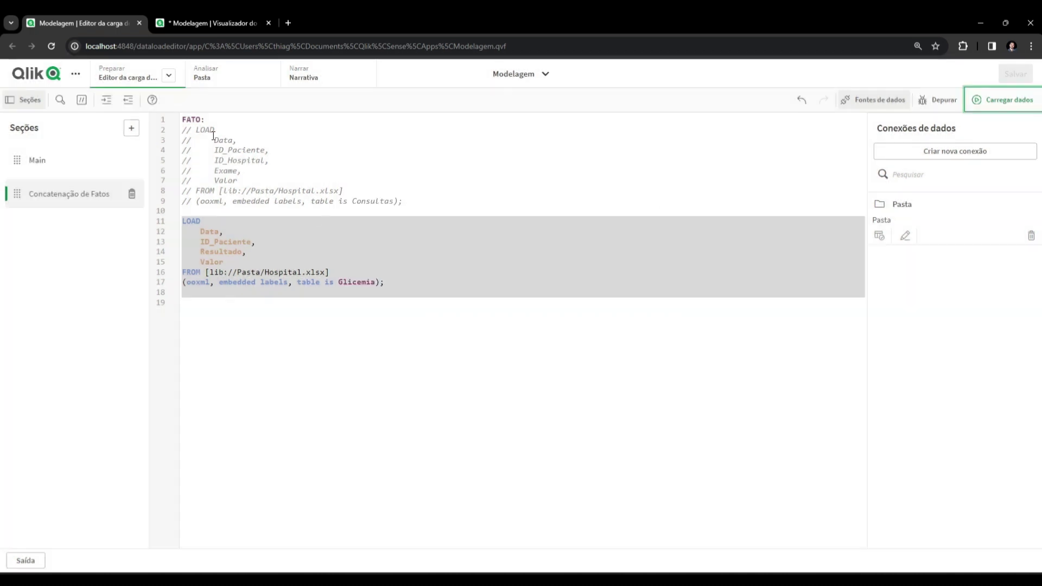
Examine the reloaded FATO table's Data, ID_Paciente and Valor fields in the data model viewer.
click(213, 21)
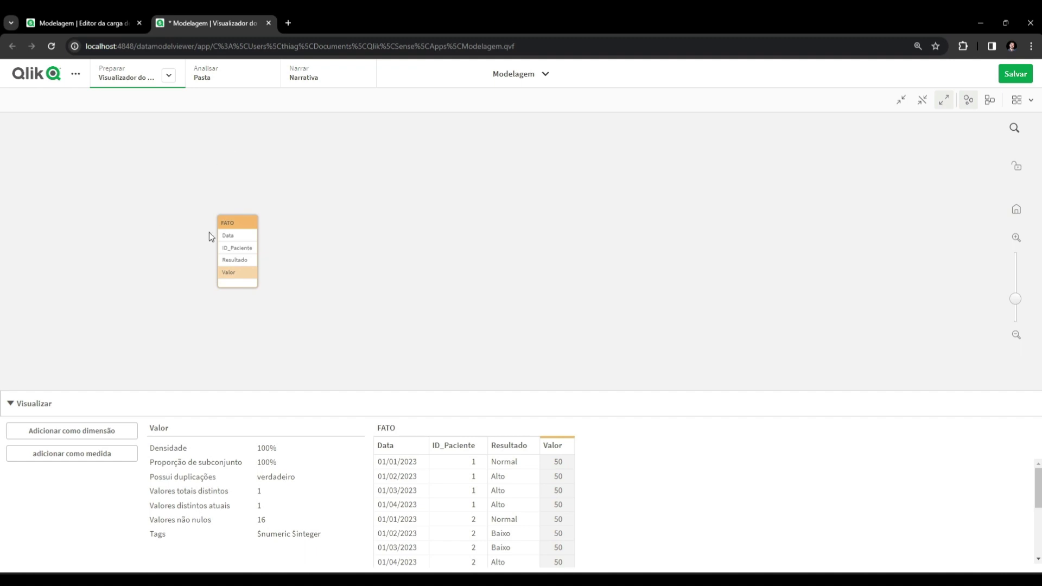
click(232, 223)
click(239, 231)
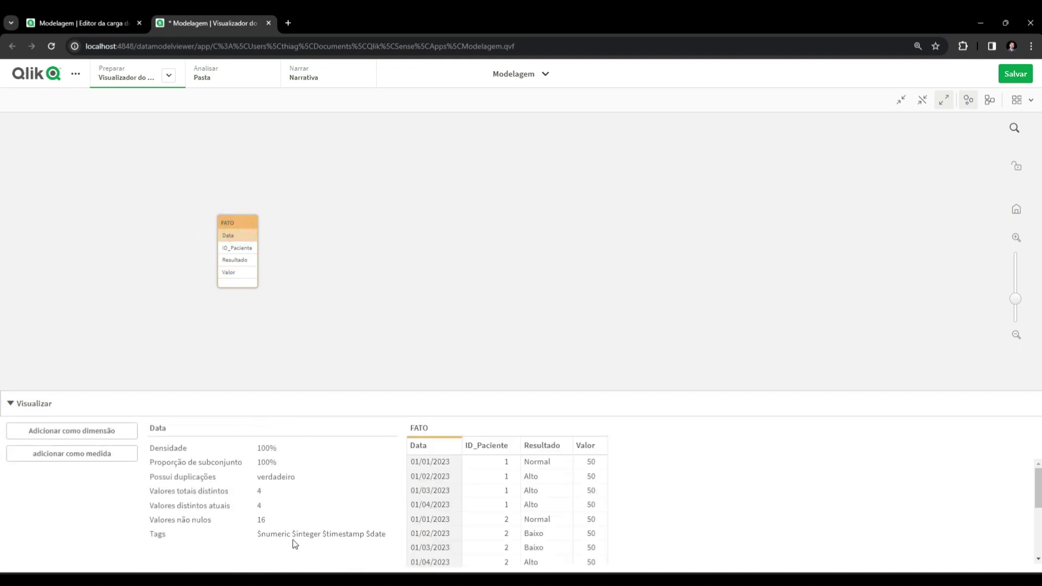
click(484, 446)
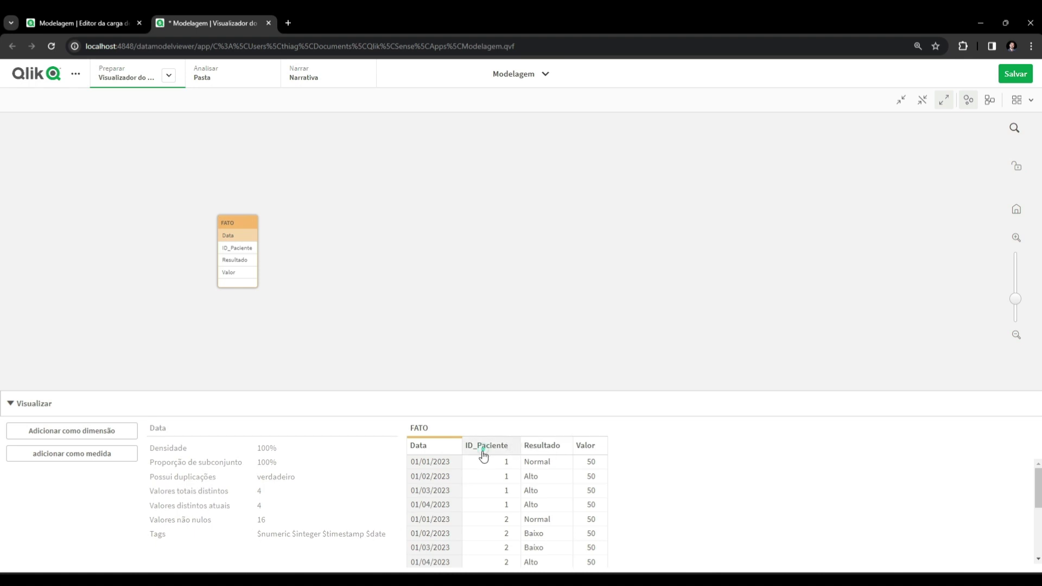
click(552, 446)
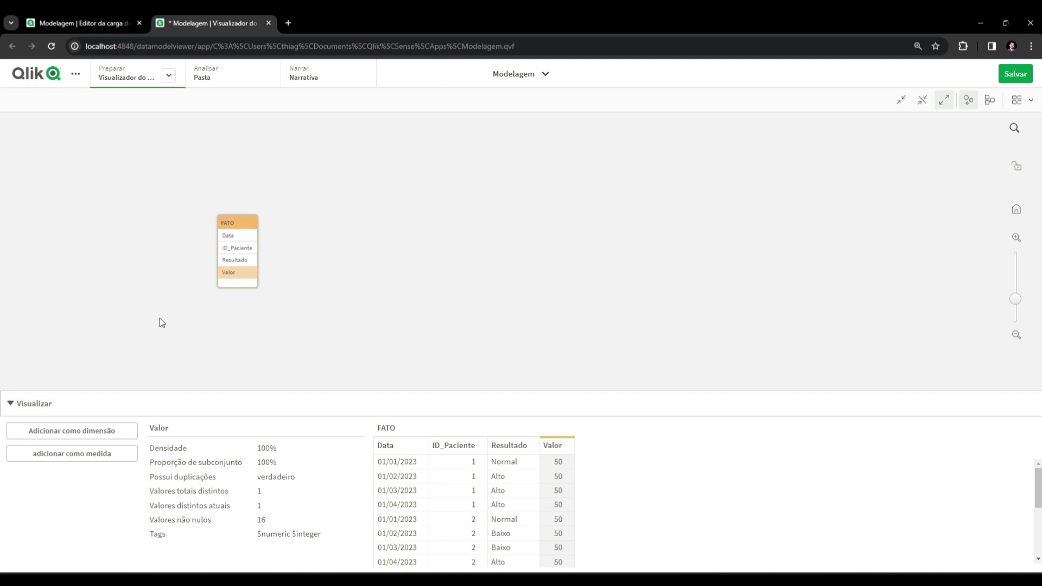
Return to the load editor, uncomment the Consultas LOAD statement and save the app.
key(ctrl+Tab)
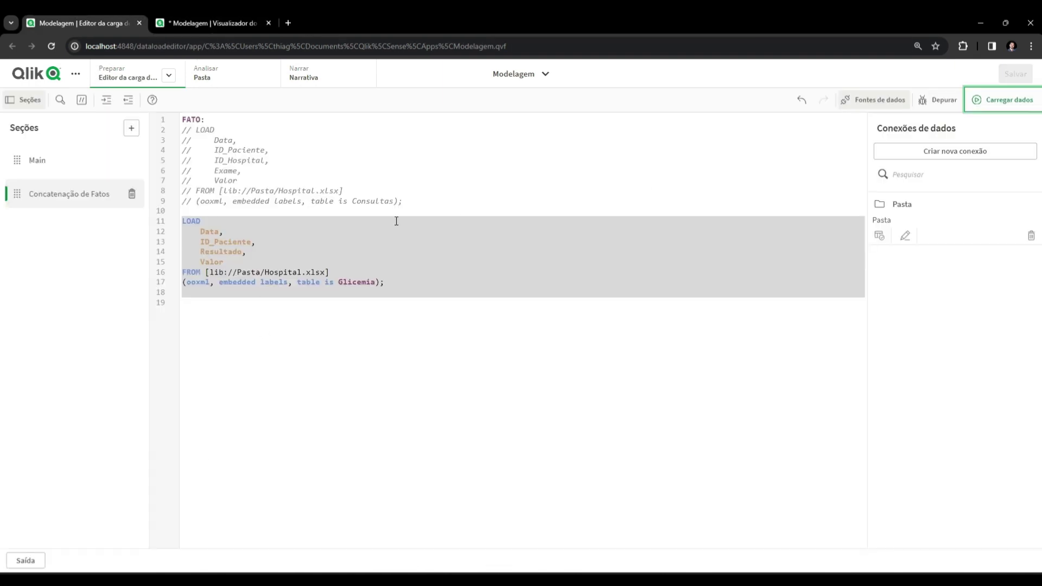
drag(286, 201, 170, 133)
key(ctrl+k)
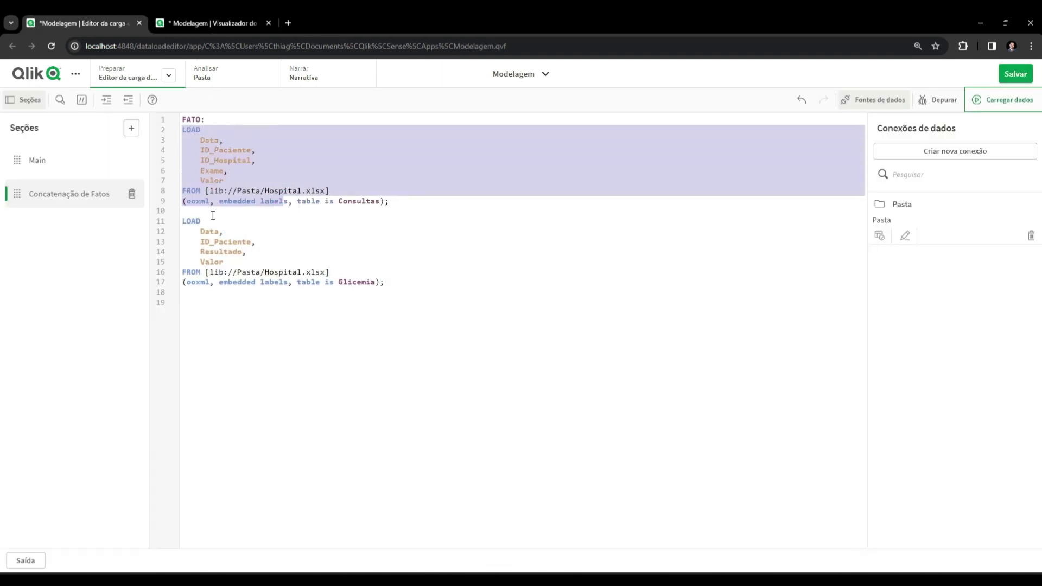
click(212, 215)
key(ctrl+s)
Prefix the Glicemia LOAD statement with CONCATENATE (FATO).
click(183, 221)
text(CONCATENATE (FATO))
key(Left)
key(Left)
text(FATO)
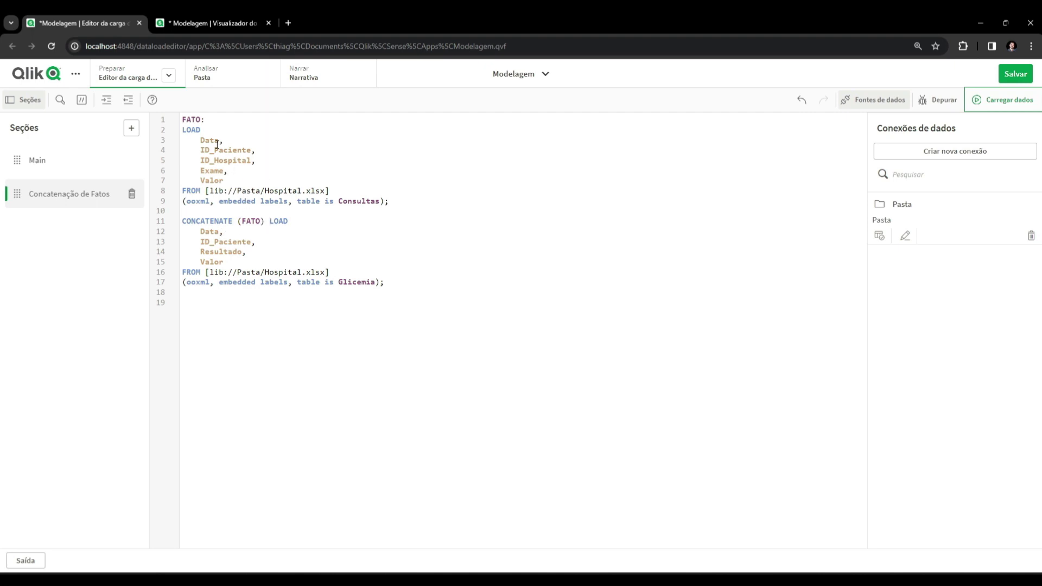
Alias the Valor field as ValorConsultas in the Consultas LOAD statement.
click(232, 175)
double_click(338, 199)
click(248, 183)
text(AS ValorConsultas)
Alias the Valor field as ValorGlicemia in the Glicemia LOAD statement and reload the data.
double_click(361, 282)
key(ctrl+c)
click(279, 261)
text(AS Valor)
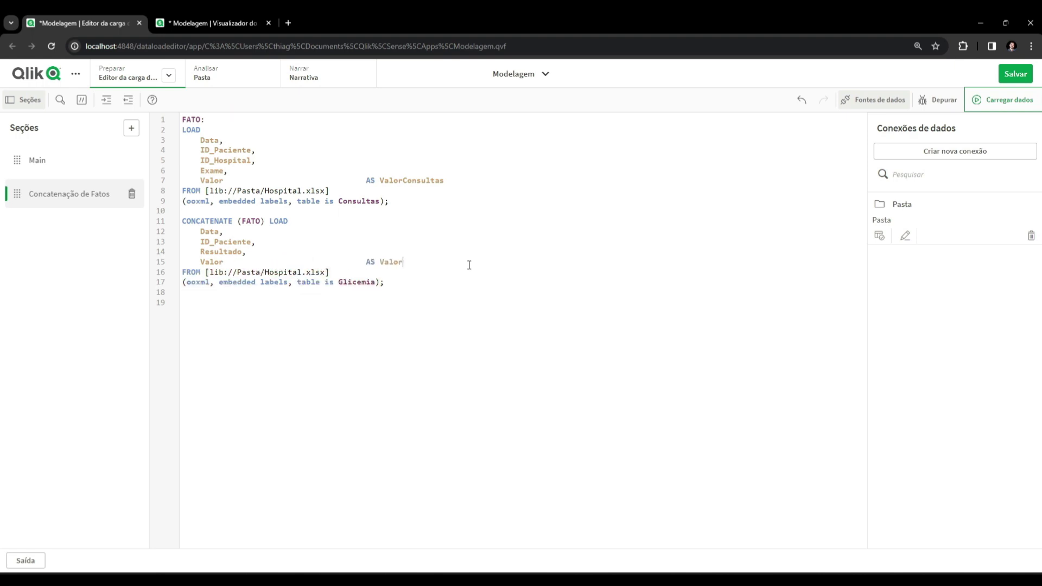
key(ctrl+v)
click(1003, 99)
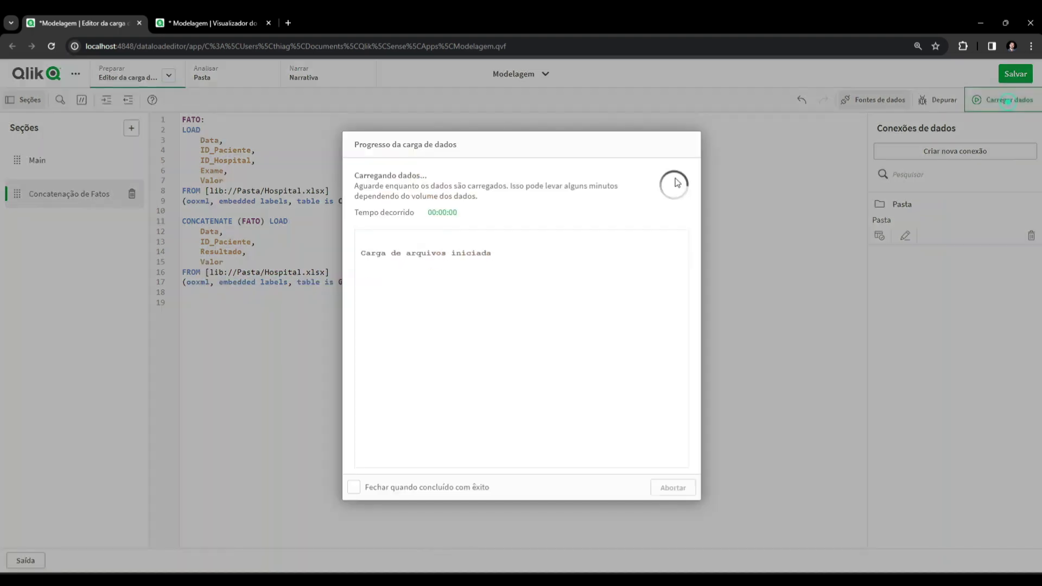
Examine the concatenated FATO table's preview rows in the data model viewer, comparing the Consultas and Glicemia records across all columns.
click(255, 22)
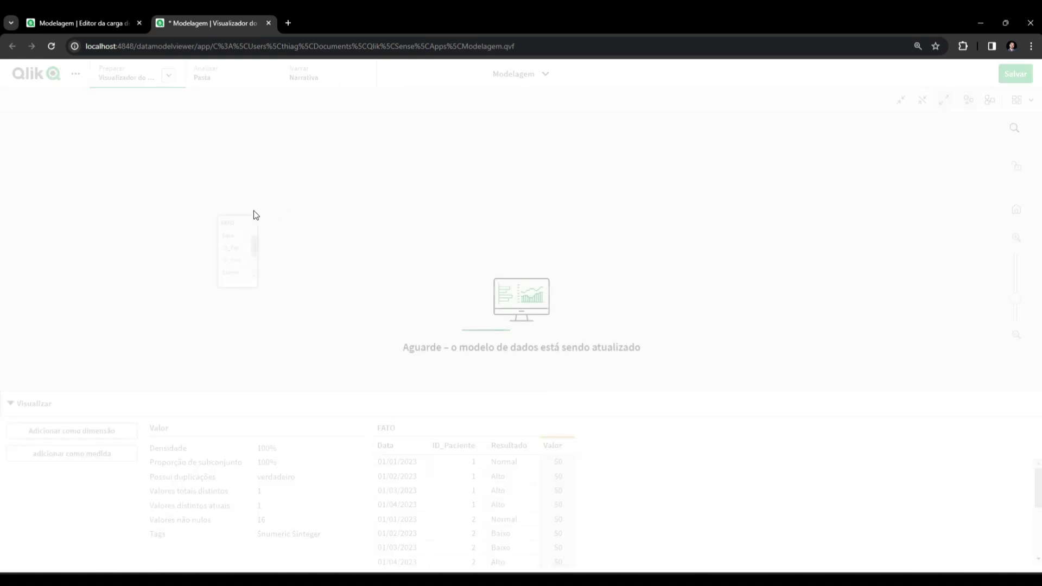
click(239, 222)
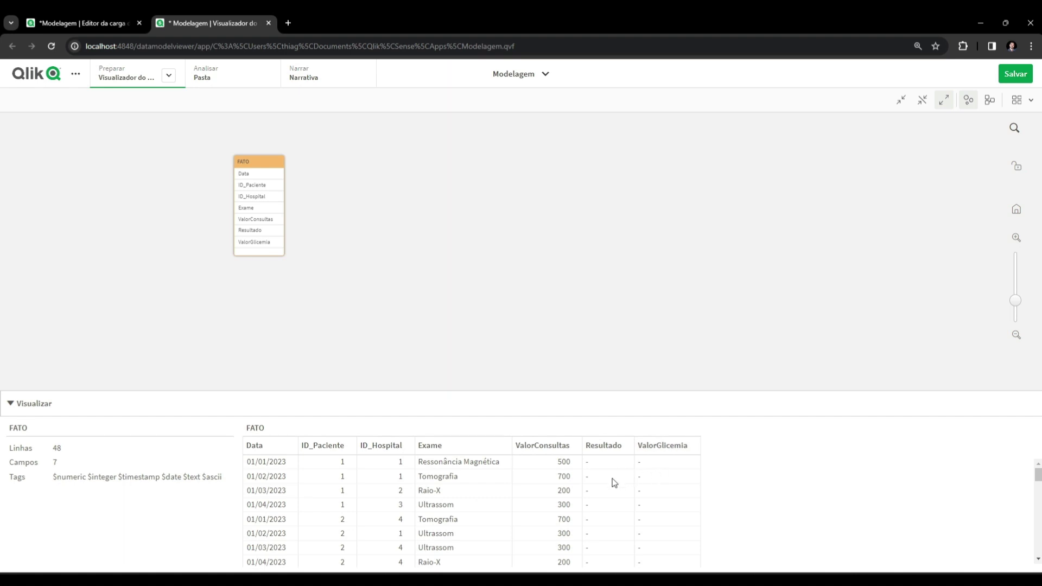
scroll(610, 488, down, 10)
scroll(607, 495, up, 2)
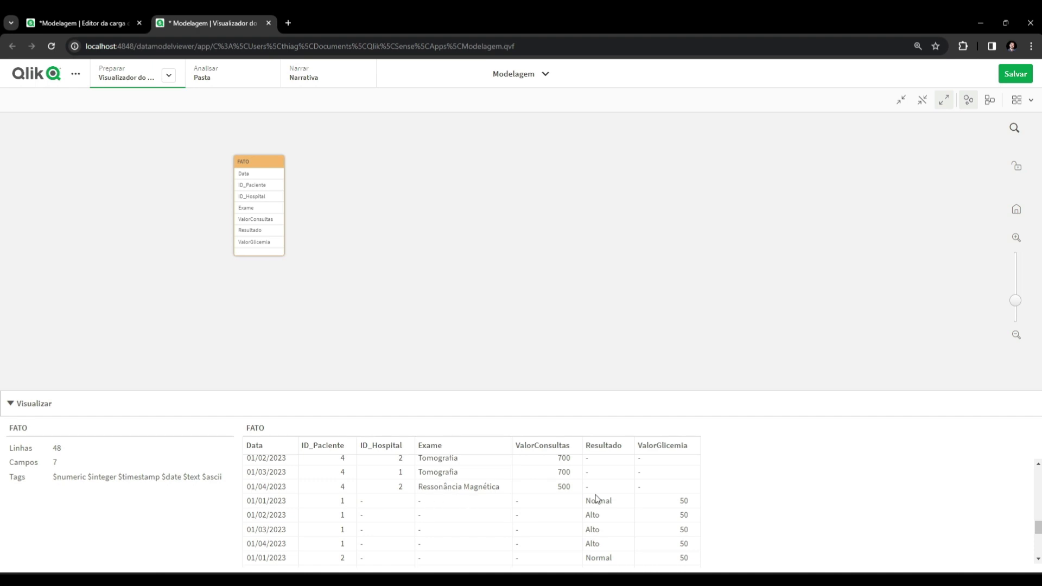
scroll(595, 498, down, 2)
scroll(592, 508, up, 5)
scroll(369, 497, down, 3)
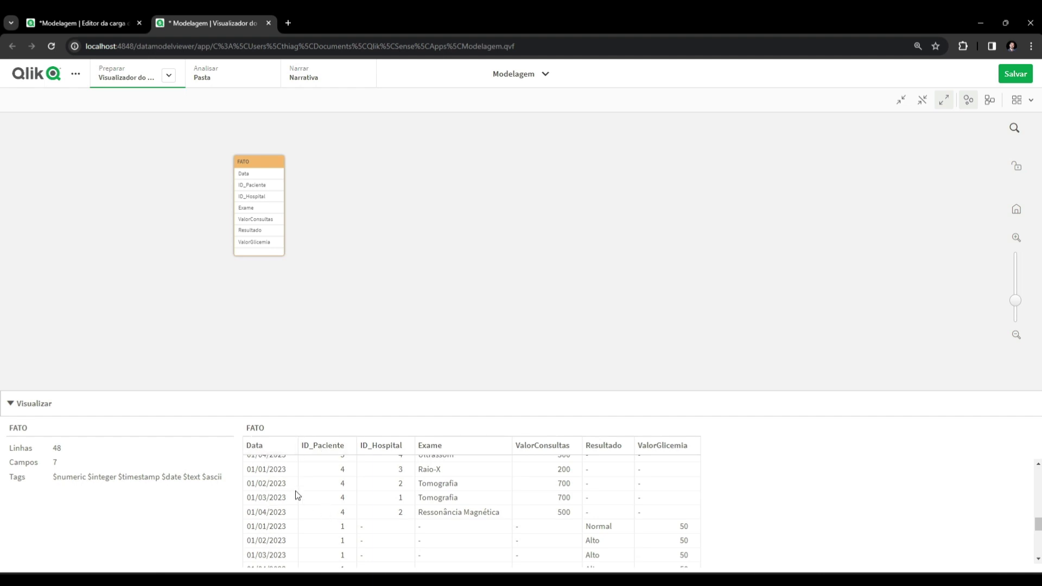
scroll(288, 488, down, 2)
scroll(299, 489, up, 5)
scroll(347, 503, down, 5)
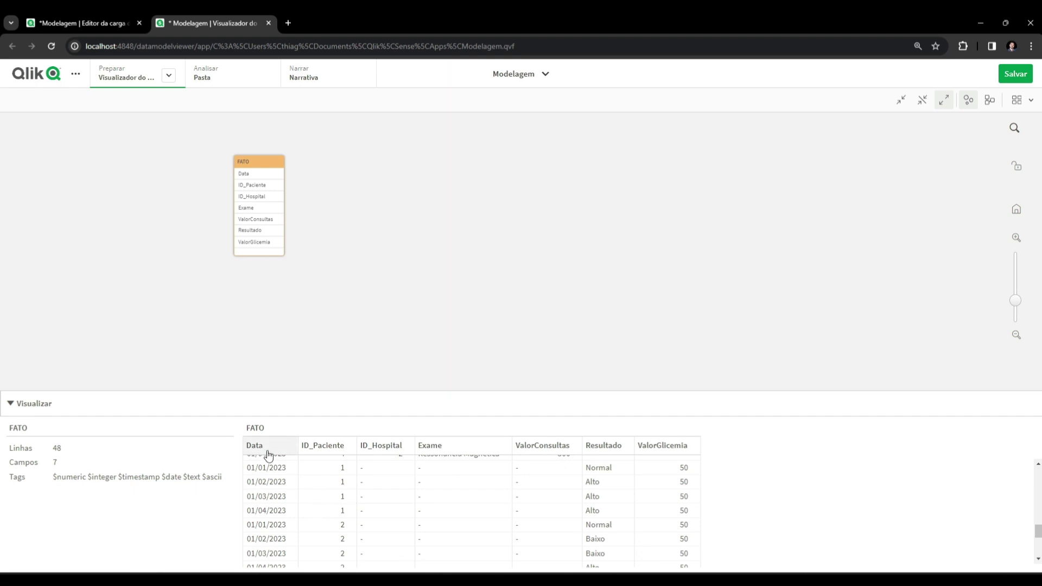
Insert LOAD statements for the Pacientes and Hospitais tables of Hospital.xlsx at the end of the load script.
click(81, 22)
click(210, 301)
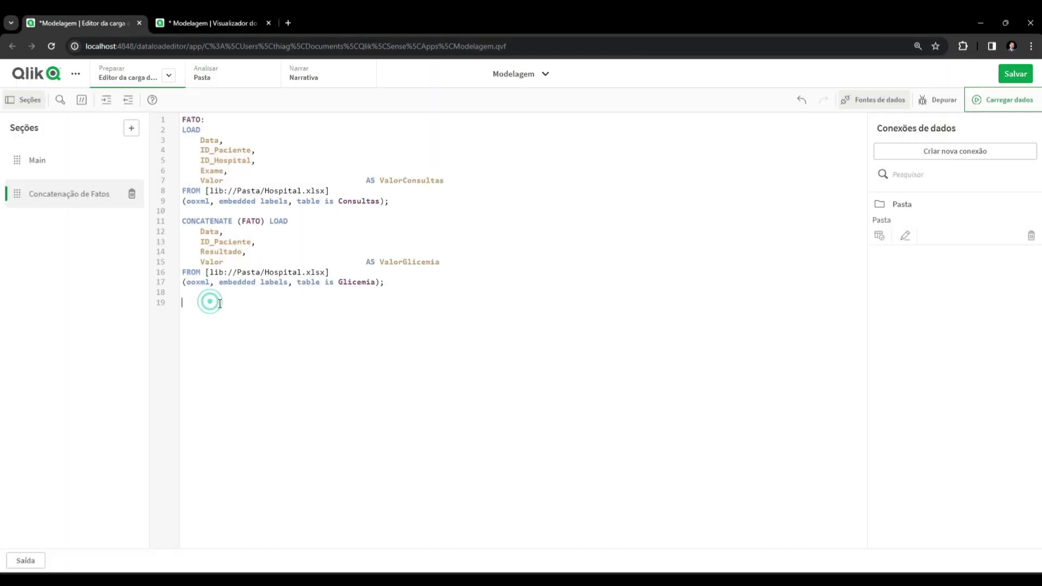
click(879, 235)
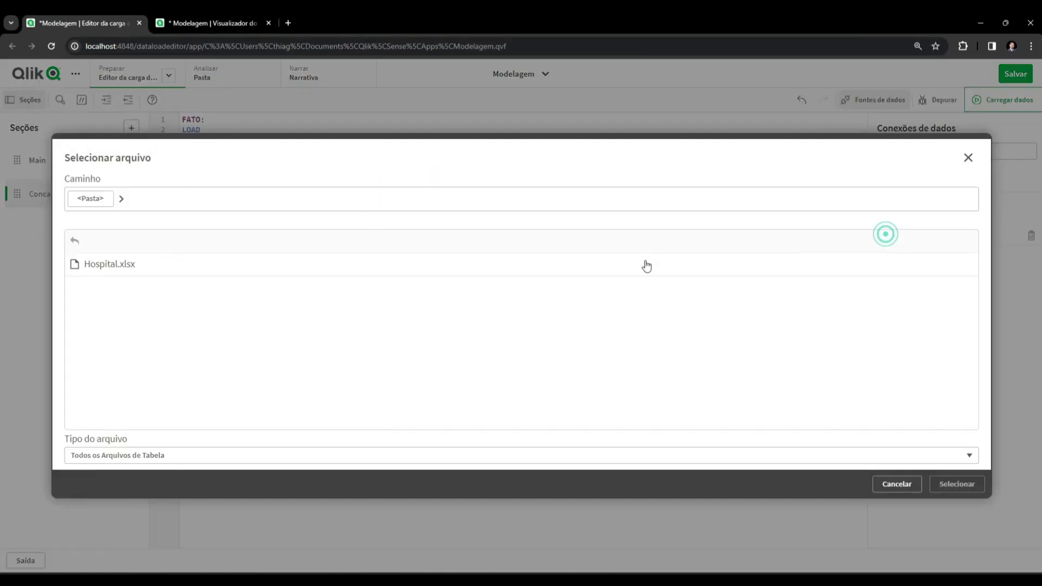
click(292, 264)
click(292, 264)
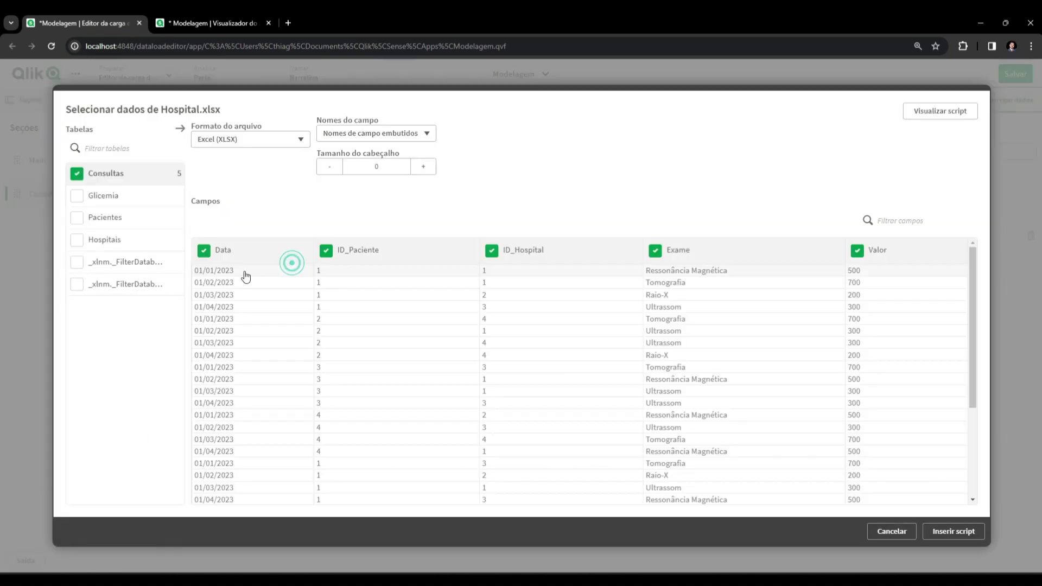
click(77, 174)
click(76, 218)
click(76, 239)
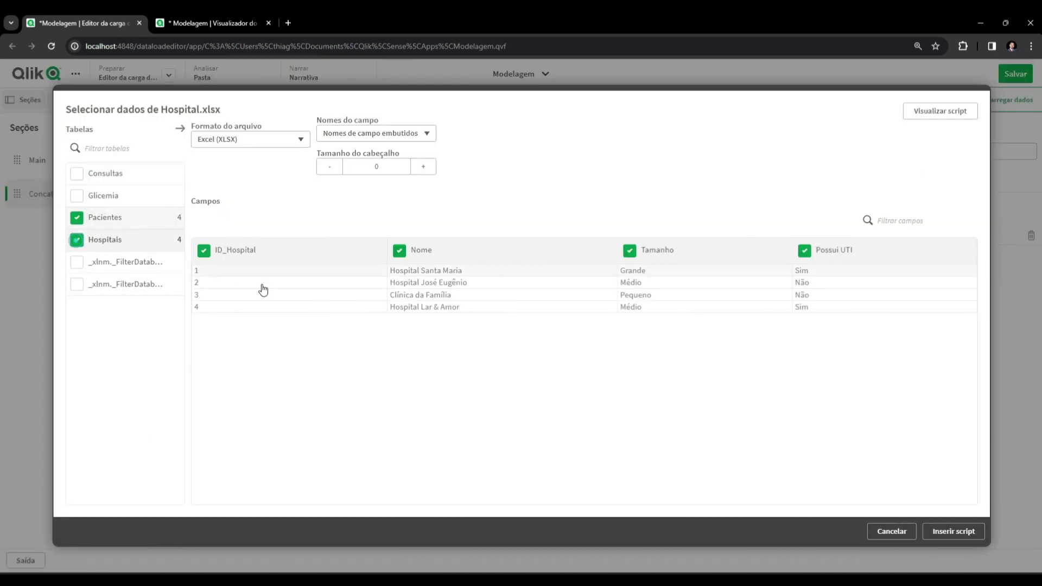
click(953, 531)
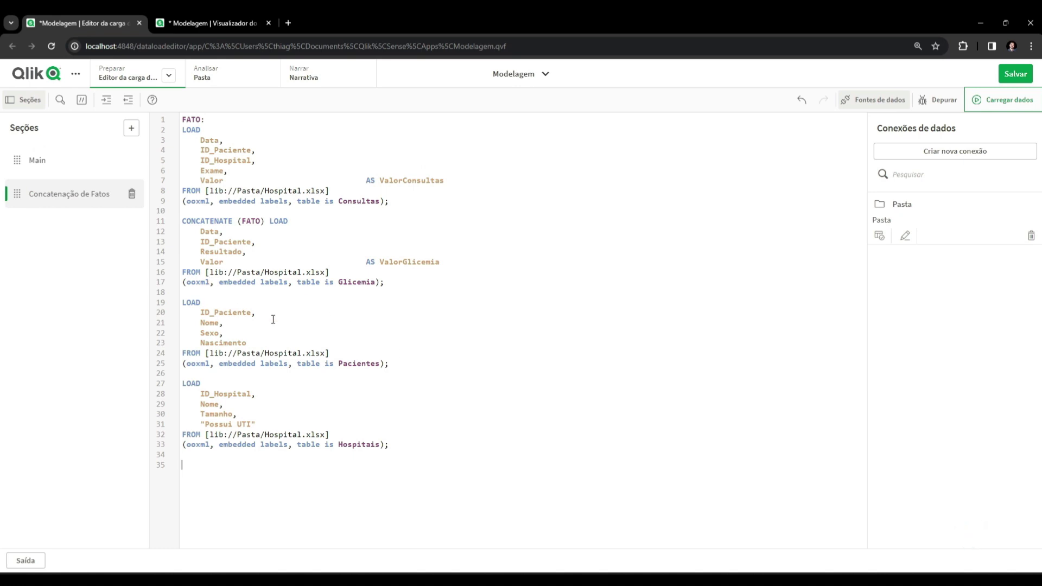
Label the two new LOAD statements as Pacientes: and Hospitais:.
double_click(370, 367)
key(ctrl+c)
click(209, 292)
key(Return)
key(ctrl+v)
text(:)
double_click(355, 455)
key(ctrl+c)
click(206, 384)
key(Return)
key(ctrl+v)
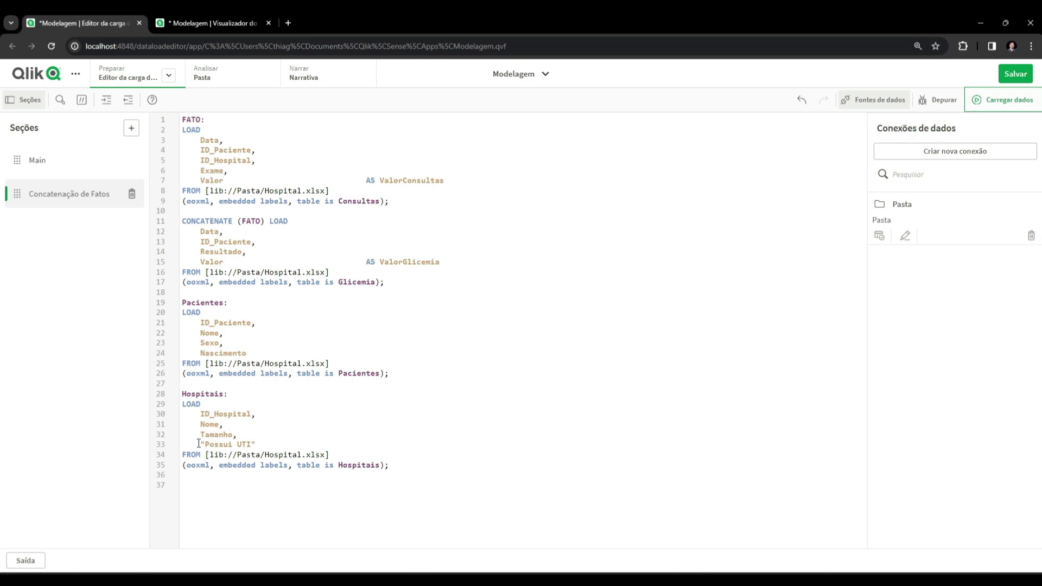
Alias the Nome field as Paciente in the Pacientes load and as Hospital in the Hospitais load.
click(217, 422)
click(220, 333)
text(Pac)
text(        AS Hospital)
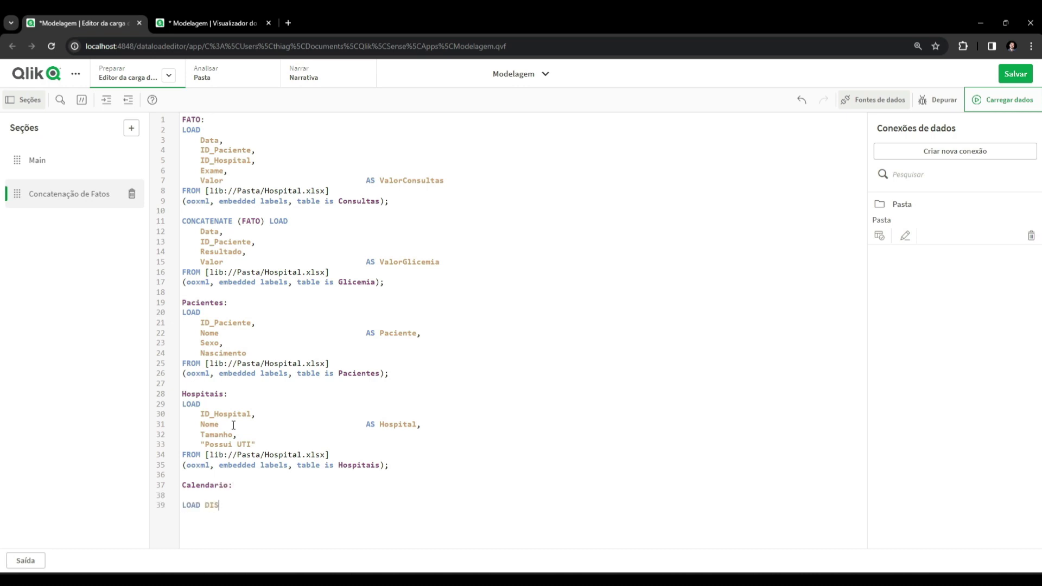
Write LOAD DISTINCT Data RESIDENT FATO; for a Calendario table at the end of the script.
text(ta RESDIENT)
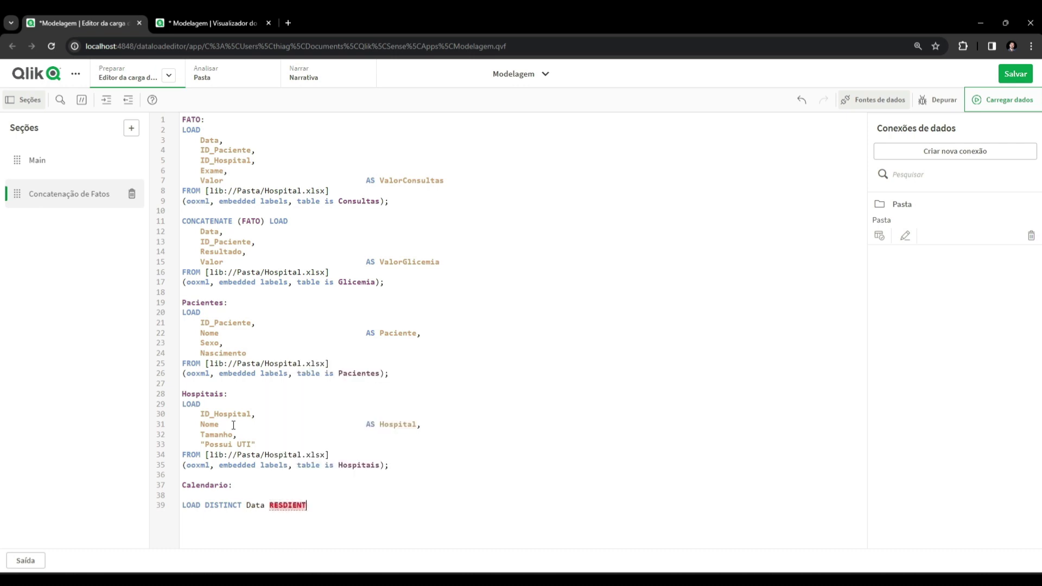
key(ctrl+BackSpace)
text(RESIDENT FATO;)
Add a preceding LOAD containing the Data field above the Calendario table's LOAD DISTINCT statement.
key(Home)
key(Return)
key(Up)
text(;)
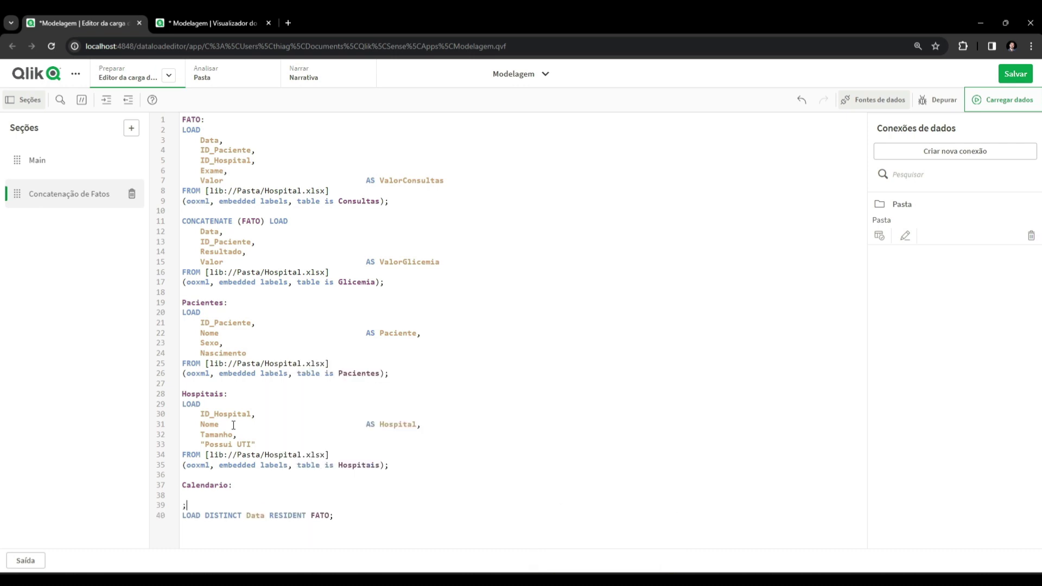
key(Return)
text(Data,)
key(Return)
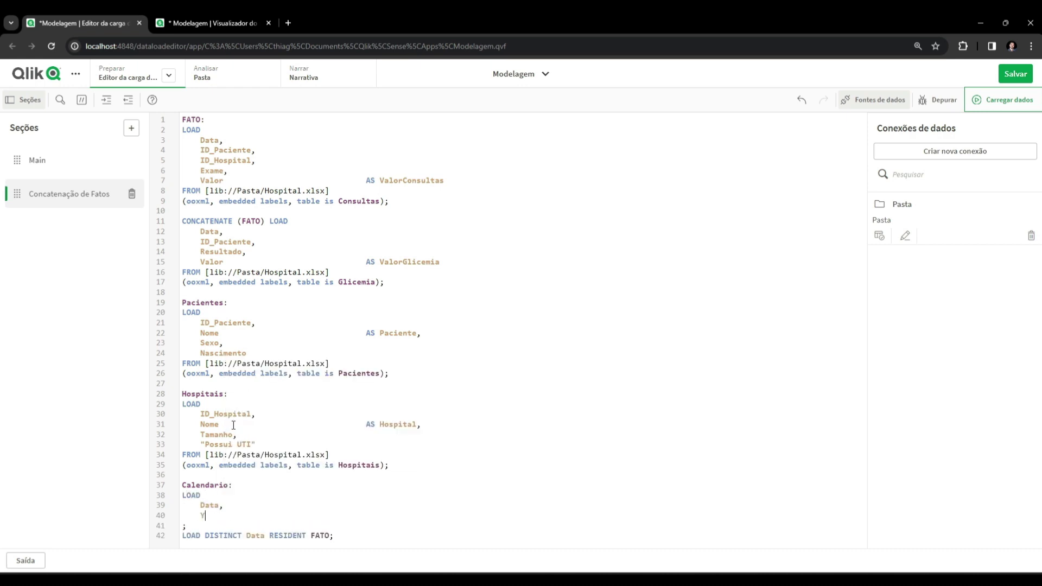
Add the field MONTHNAME(Data) AS MesAno to the Calendario preceding LOAD.
text(MONTHAN)
key(BackSpace)
key(BackSpace)
text(NAME(Data))
key(Tab)
key(Tab)
key(Tab)
key(Tab)
text(AS MesAno,)
key(Return)
Add YEAR(Data) AS Ano to the Calendario preceding LOAD and reload the data.
text(YEAR(Data)                          AS Data)
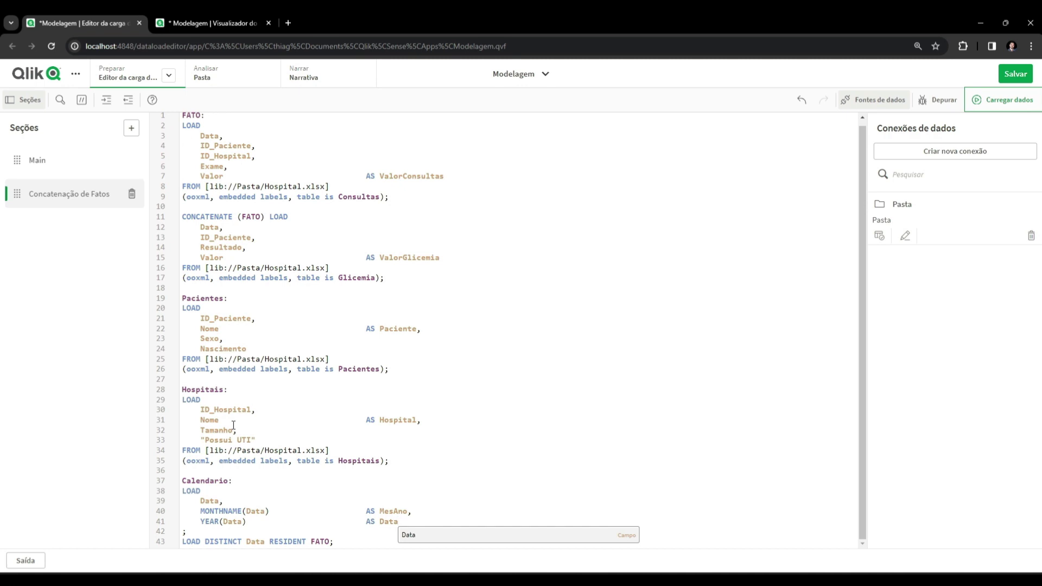
key(BackSpace)
key(BackSpace)
key(BackSpace)
key(BackSpace)
text(Ano)
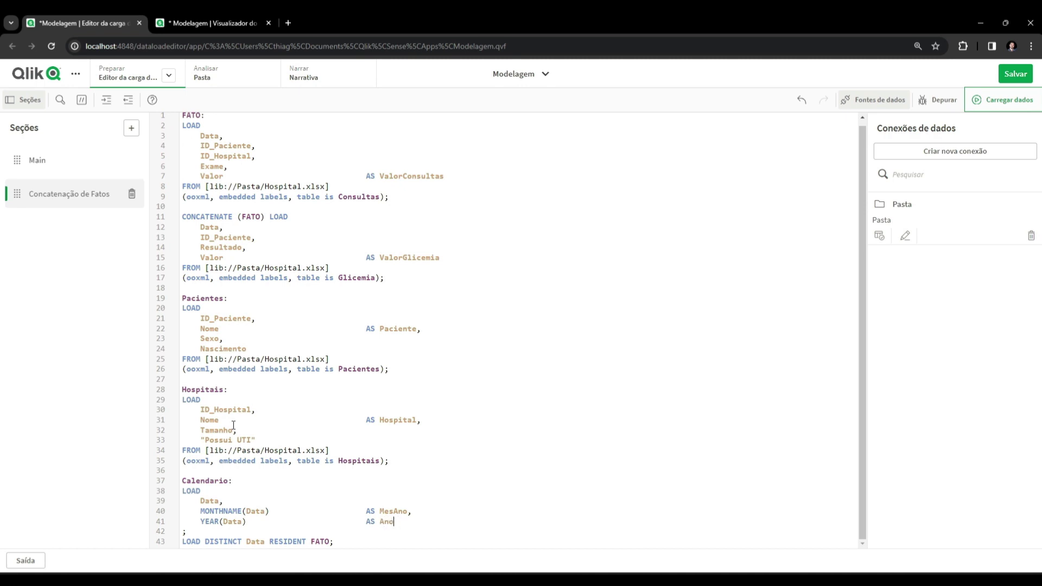
key(ctrl+r)
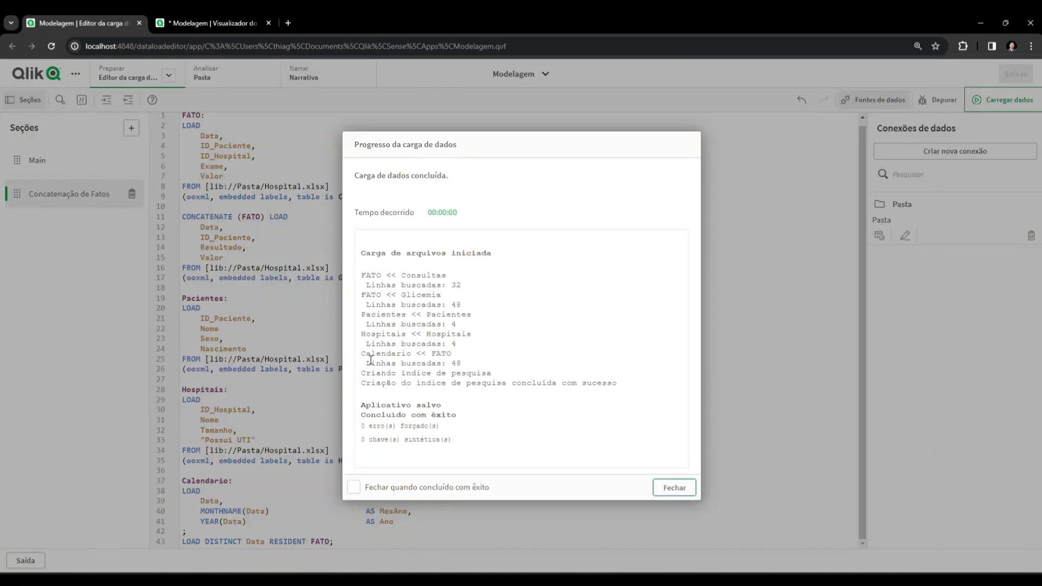
click(672, 489)
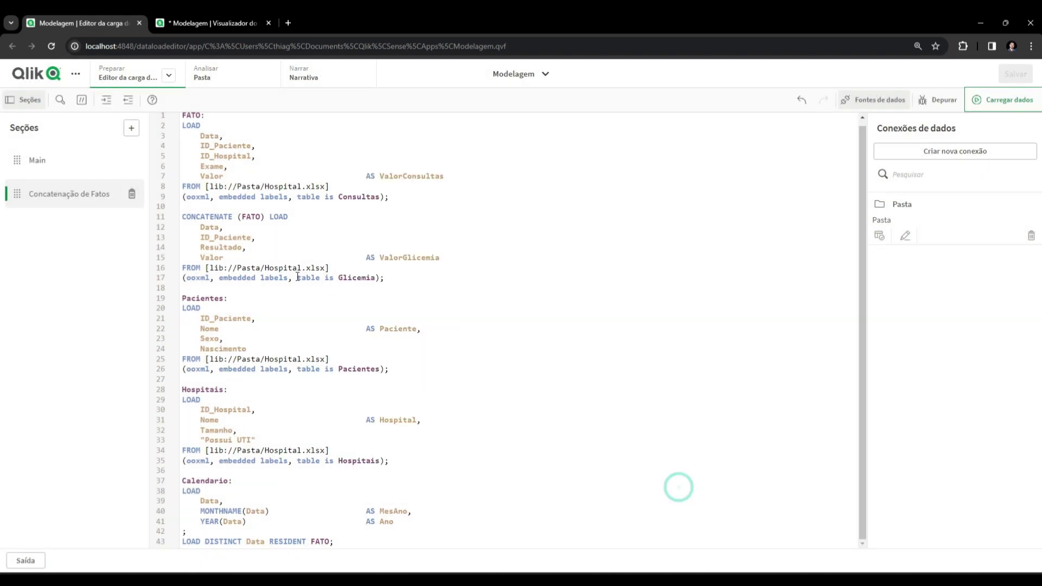
Reposition the FATO table among its linked dimension tables in the data model viewer and save the app.
click(232, 17)
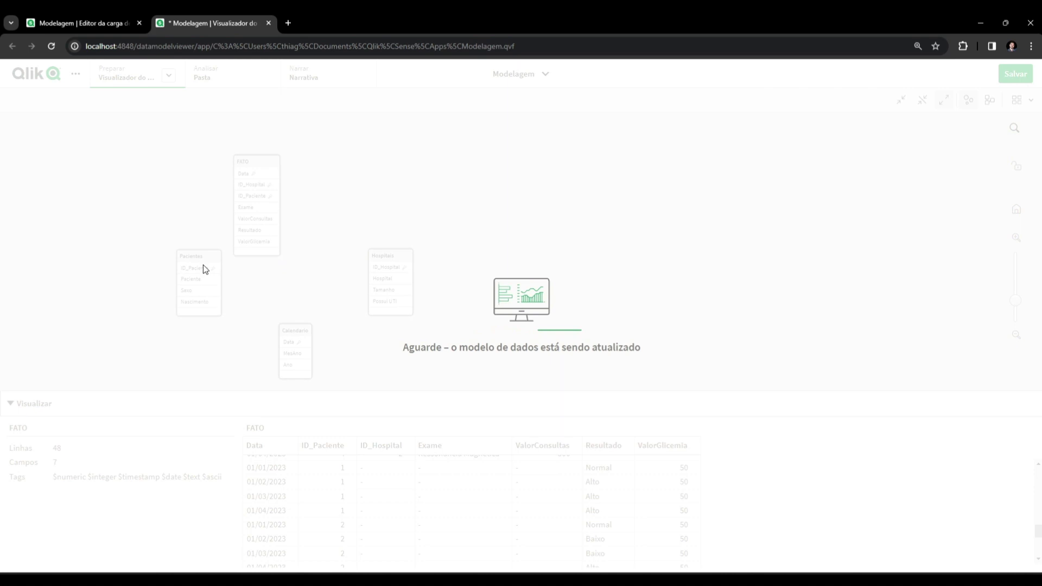
drag(206, 151, 237, 188)
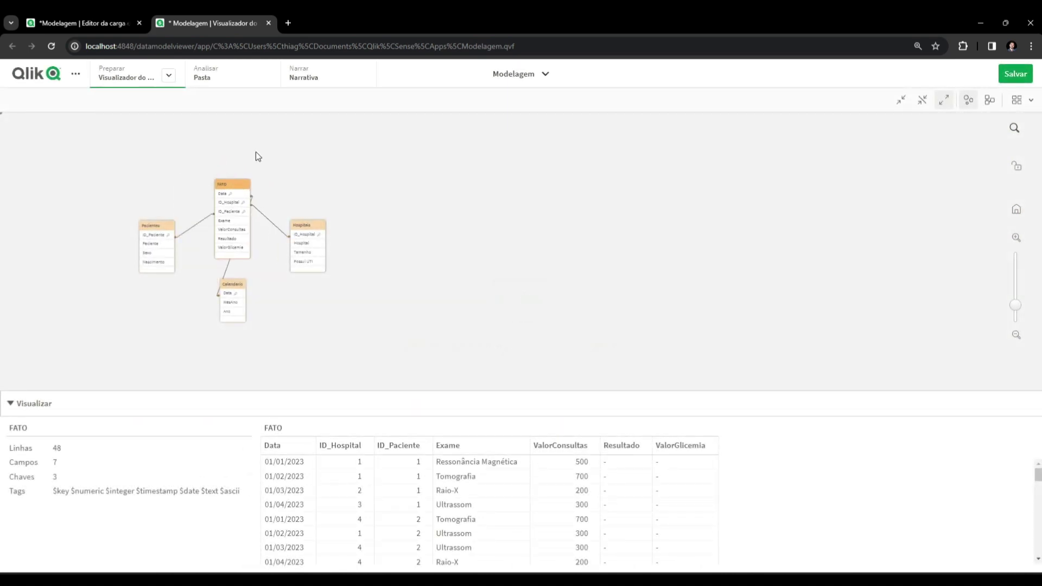
click(300, 149)
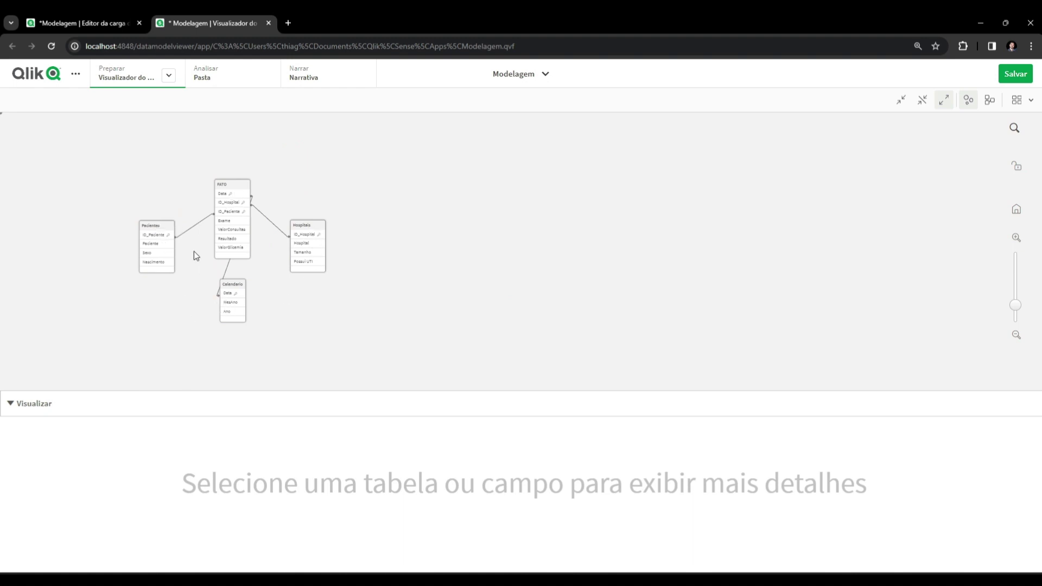
click(1015, 74)
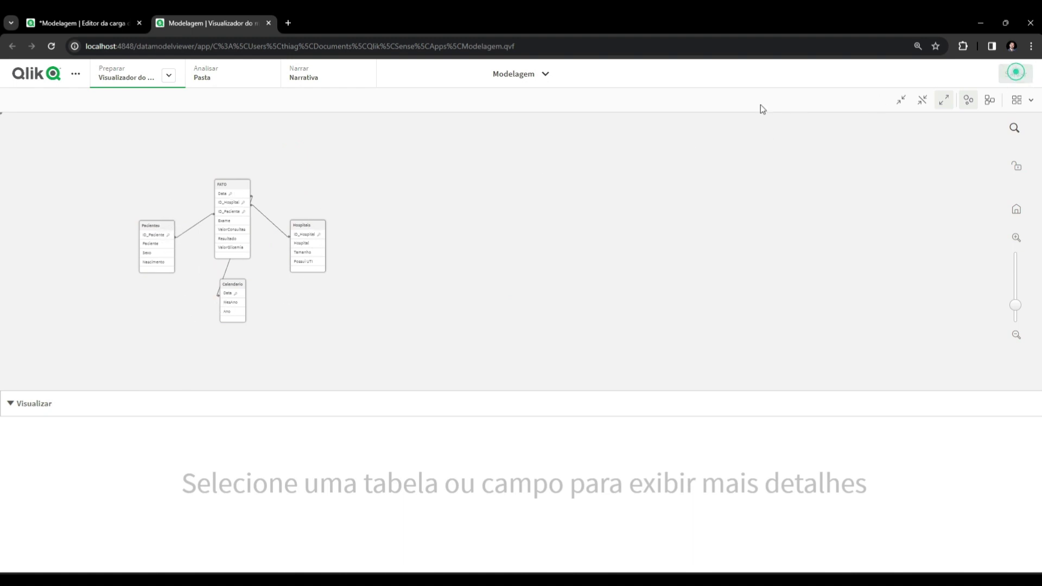
Open the empty sheet for editing and place a filter pane as a thin strip across its full width at the top.
click(206, 81)
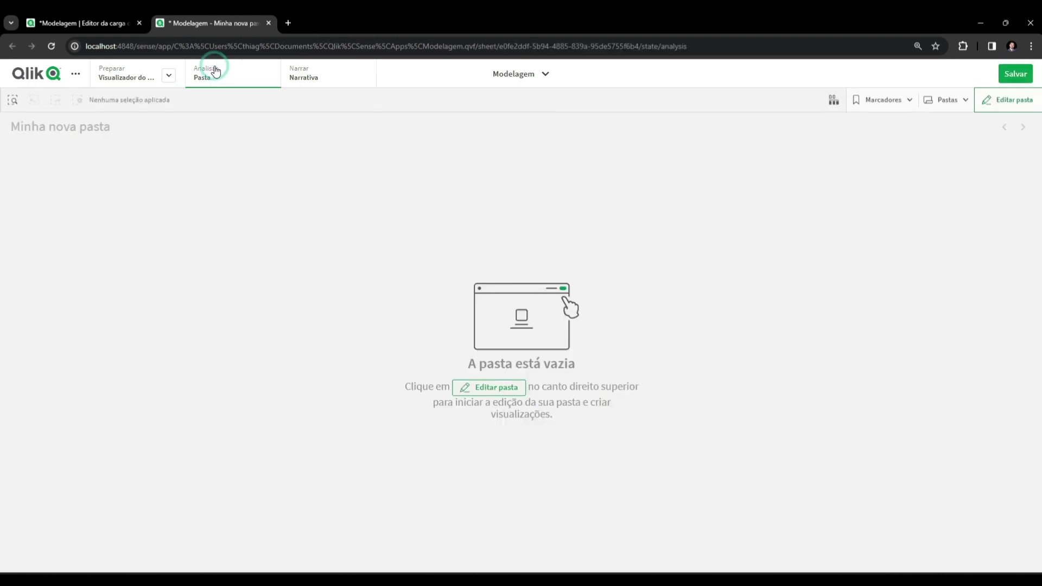
click(1007, 97)
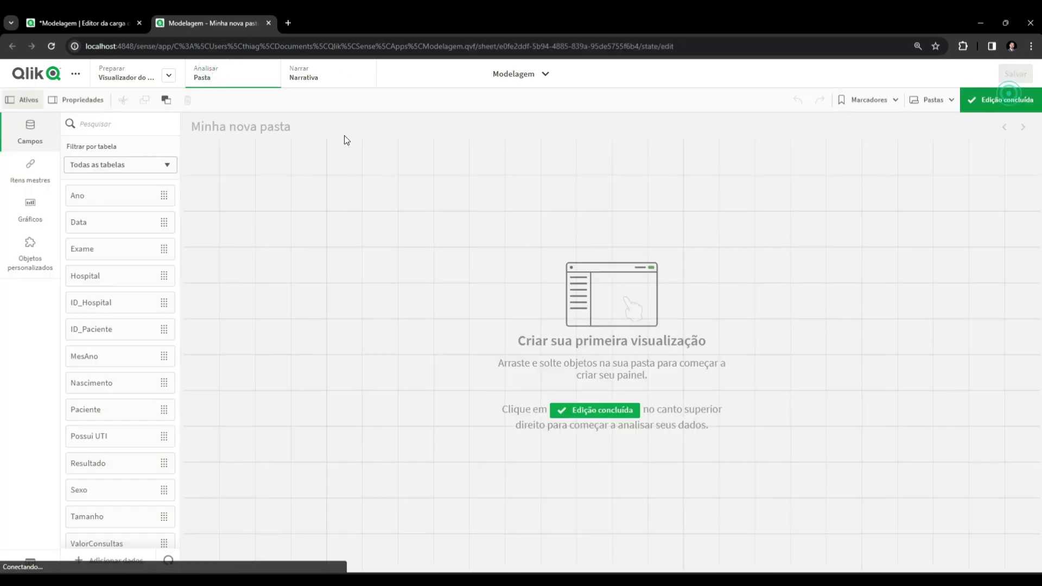
scroll(106, 515, down, 2)
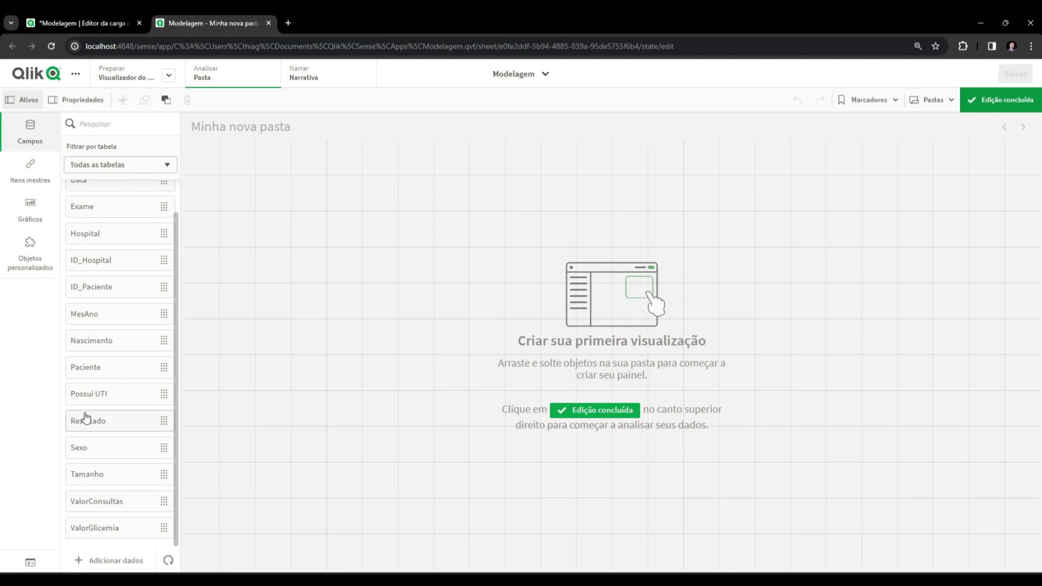
click(12, 219)
scroll(114, 432, down, 3)
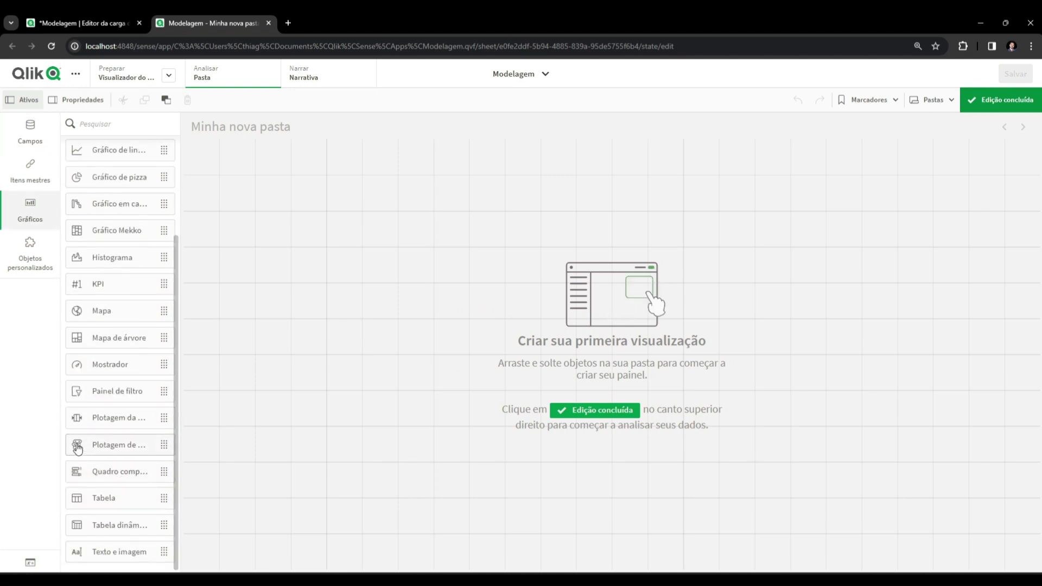
drag(97, 394, 260, 220)
drag(535, 351, 871, 171)
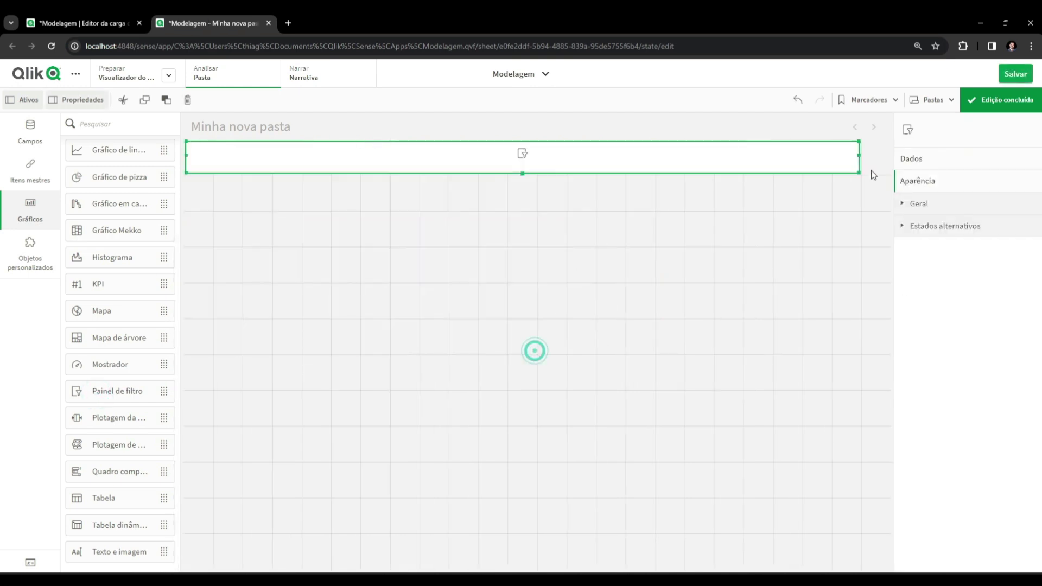
Add the MesAno, Exame and Resultado fields to the filter pane.
click(948, 205)
text(mes)
click(934, 288)
click(943, 238)
text(exa)
click(940, 316)
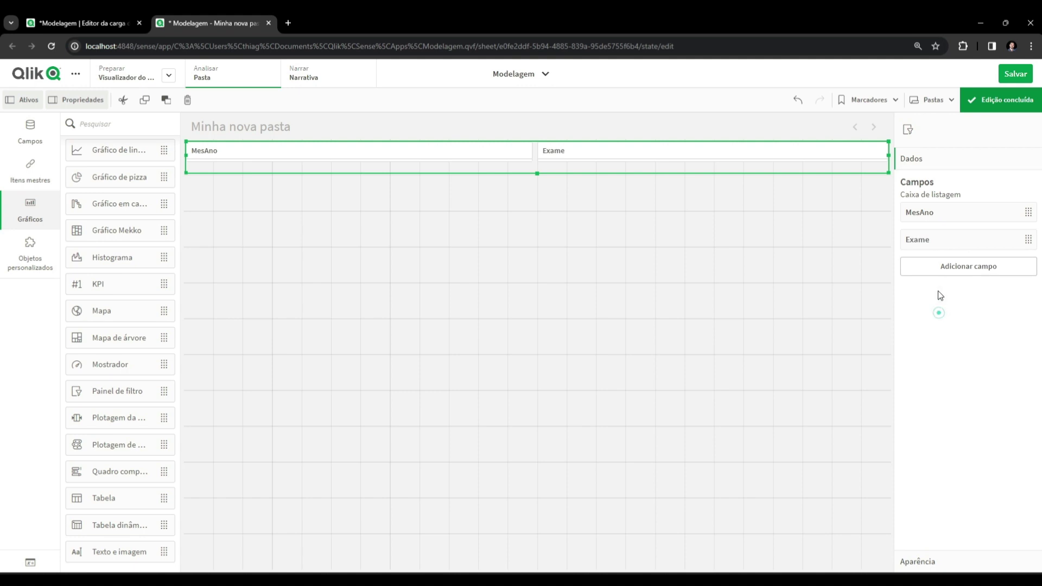
click(953, 266)
text(re)
click(933, 340)
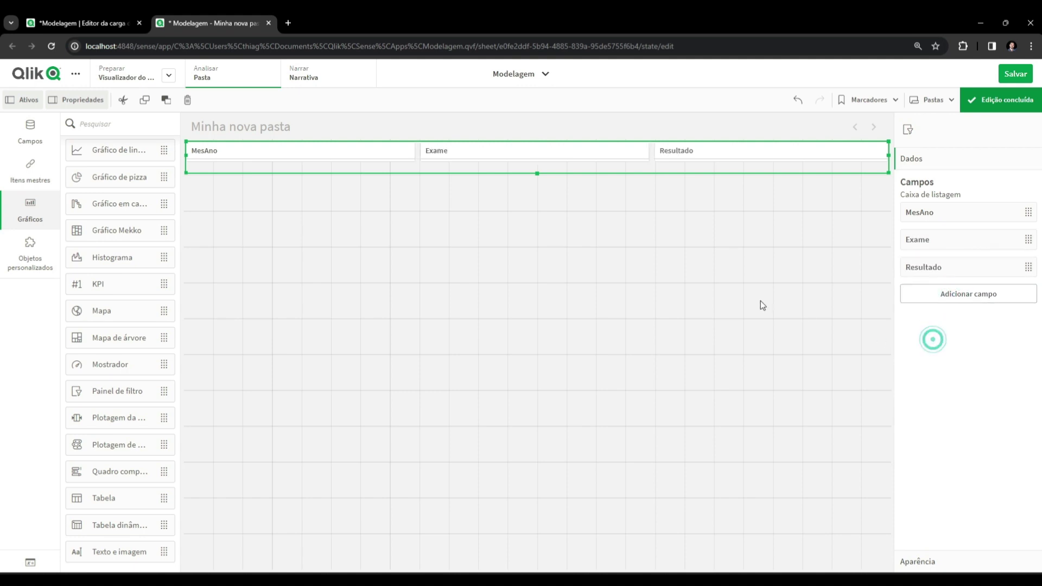
Place two KPI objects side by side below the filter pane and a table beneath the first KPI.
drag(98, 277, 261, 250)
drag(99, 283, 613, 244)
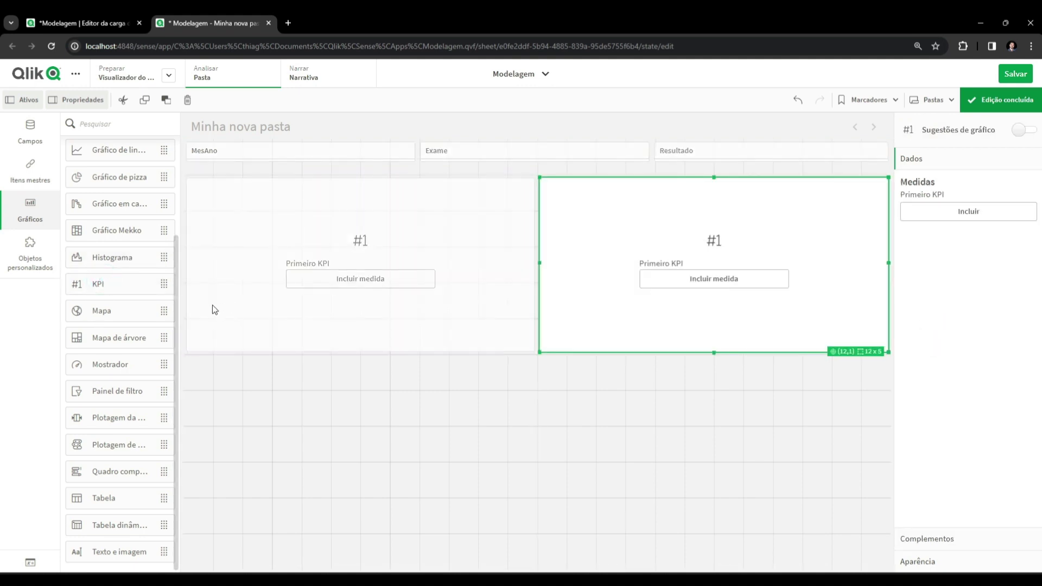
drag(102, 295, 456, 393)
click(612, 422)
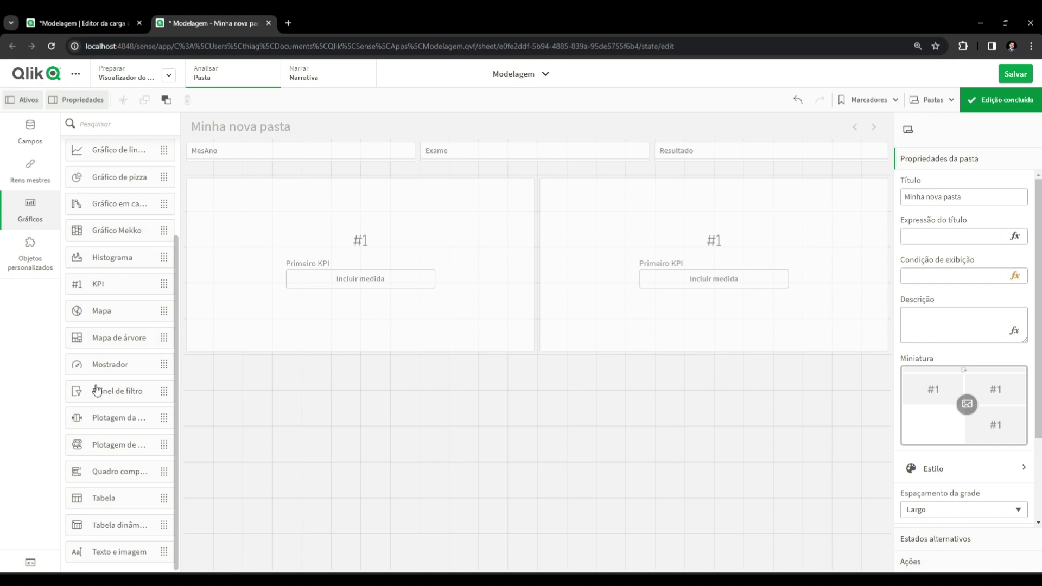
drag(104, 498, 326, 461)
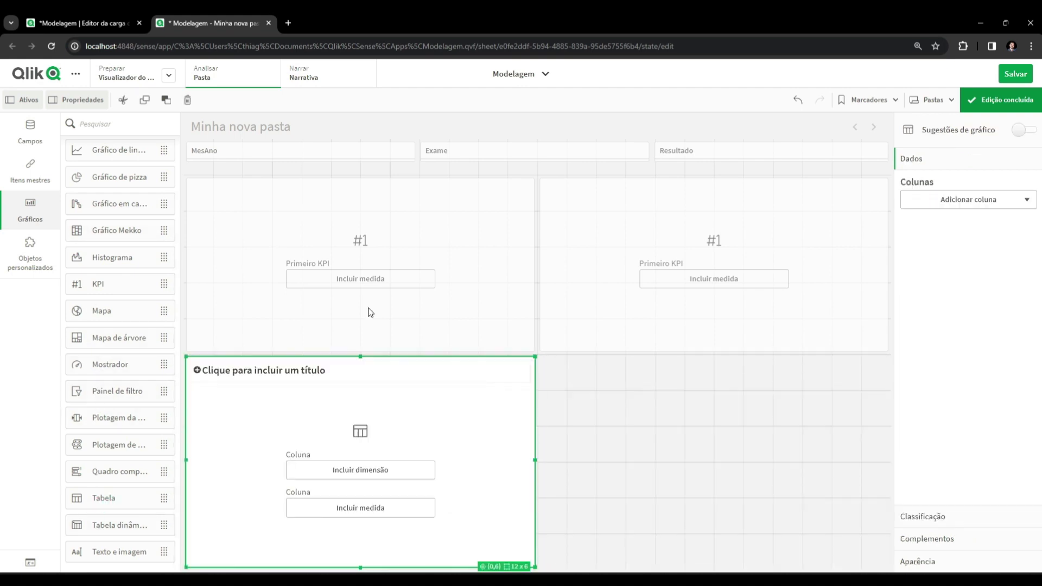
Add MesAno as the first dimension column of the table below the KPIs.
click(361, 469)
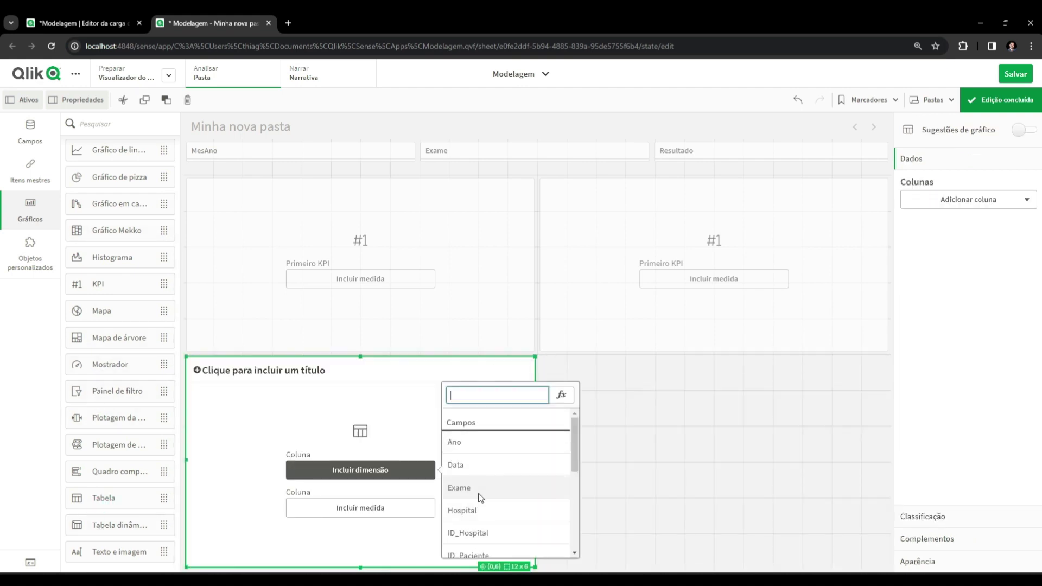
text(me)
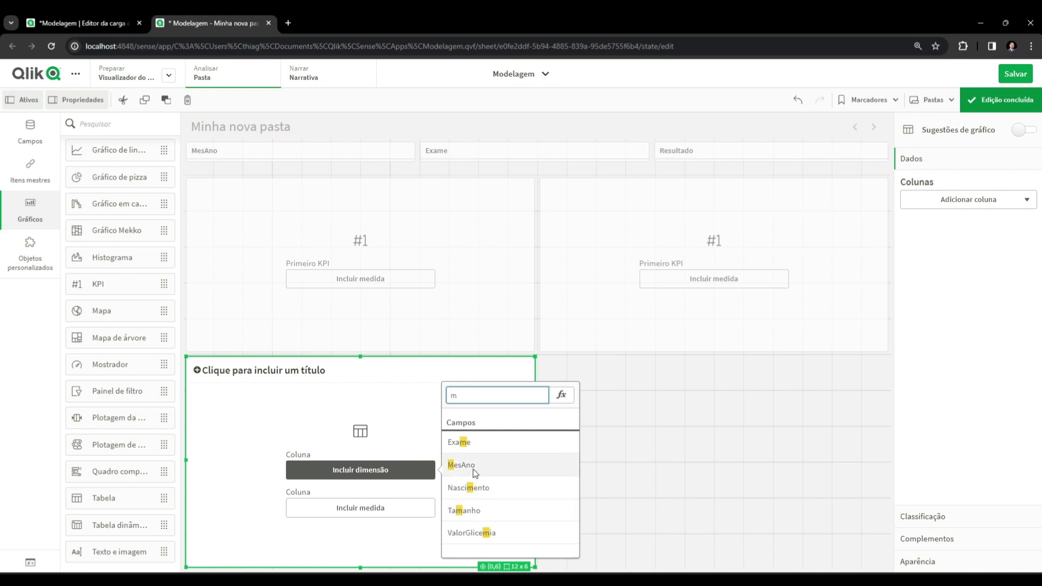
click(485, 467)
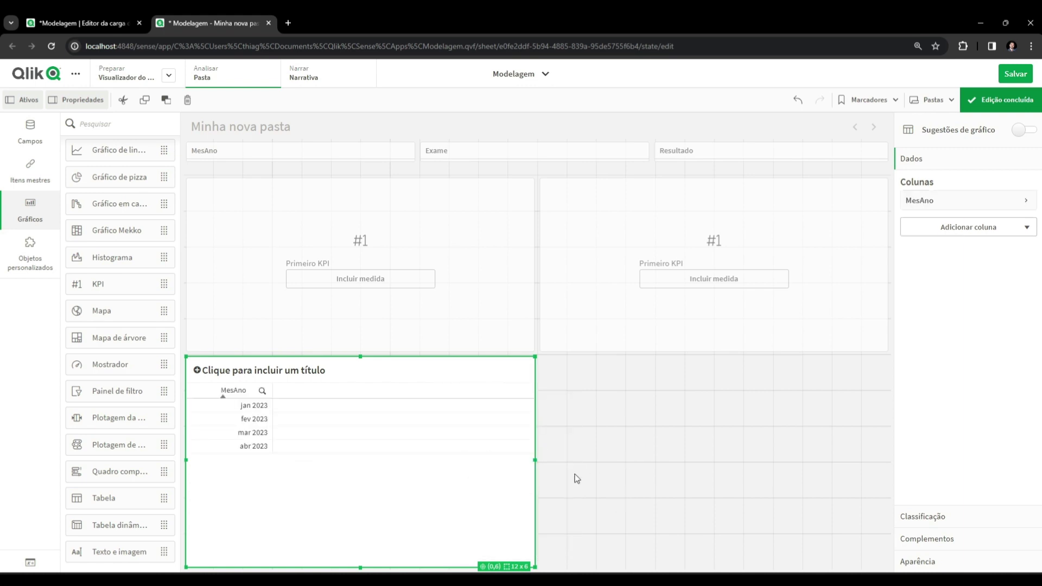
click(439, 467)
Add Sum(ValorConsultas) and Sum(ValorGlicemia) as measure columns in the table.
click(932, 230)
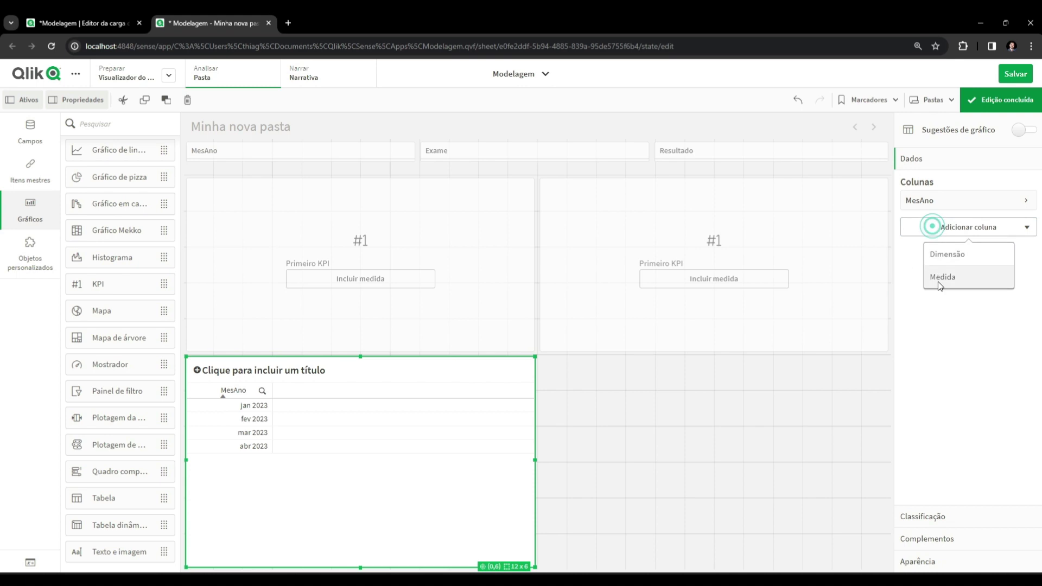
click(958, 276)
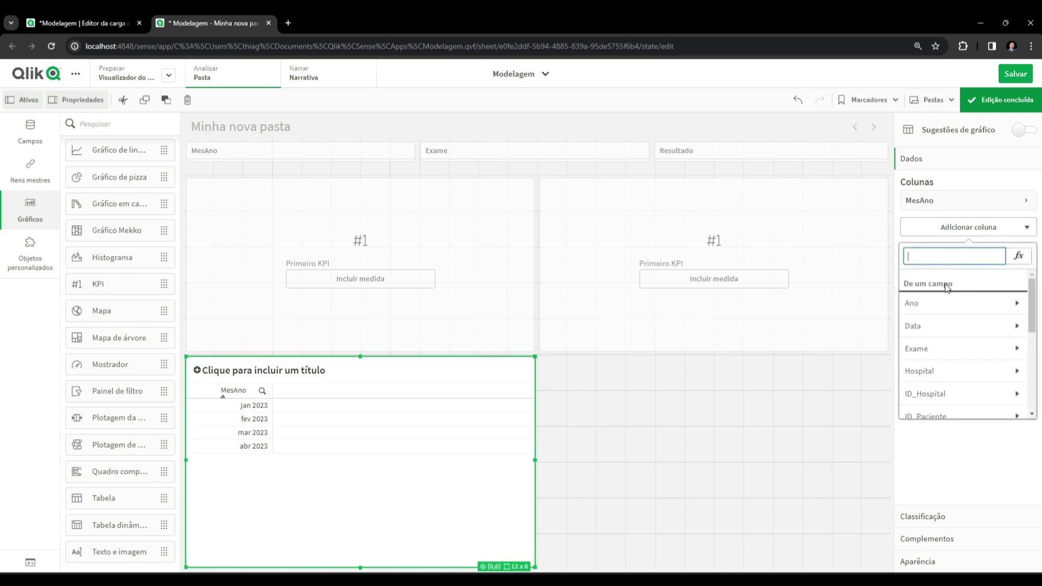
text(valor)
click(941, 303)
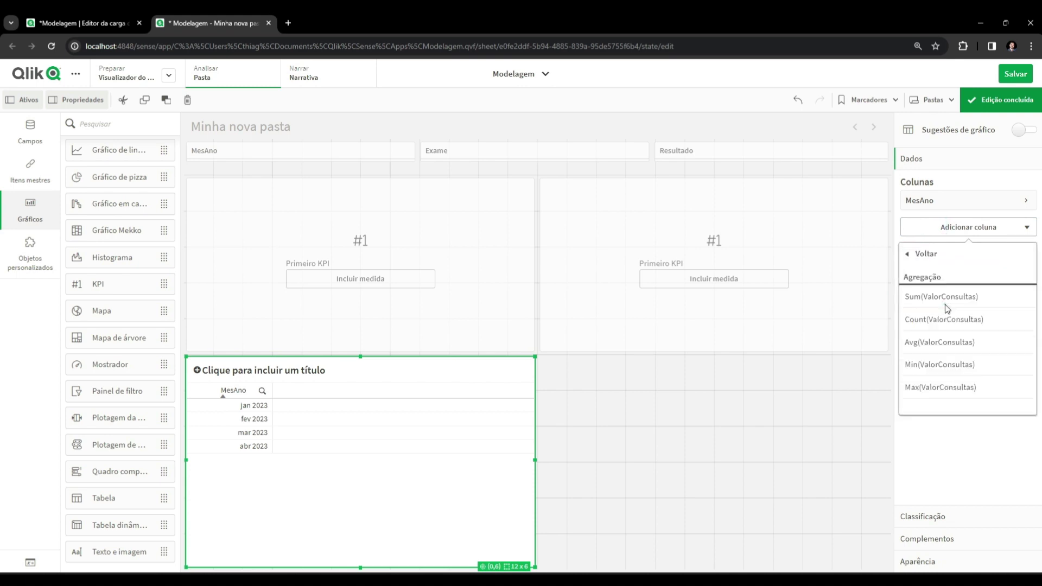
click(939, 292)
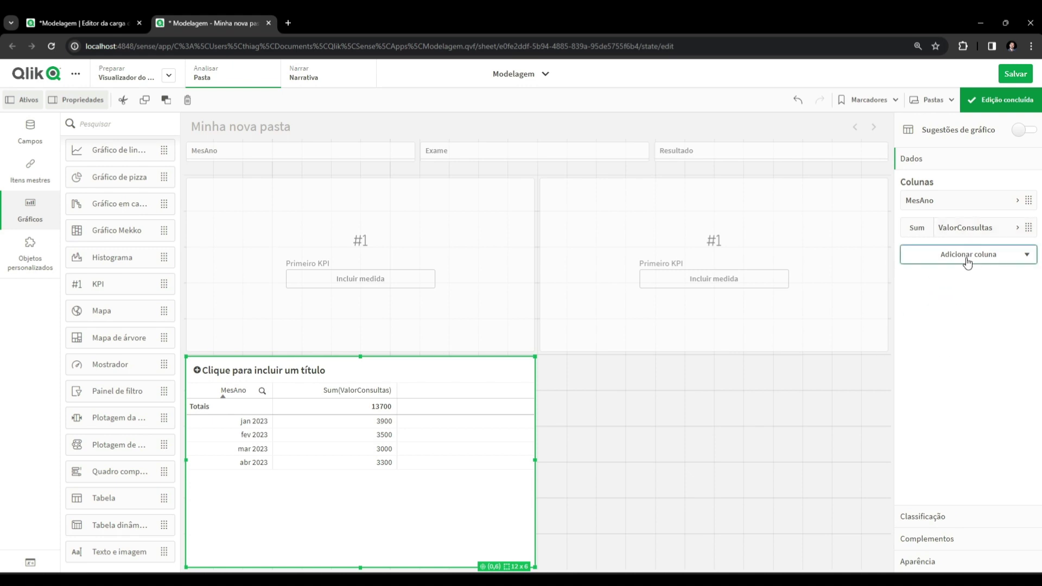
click(957, 256)
click(960, 304)
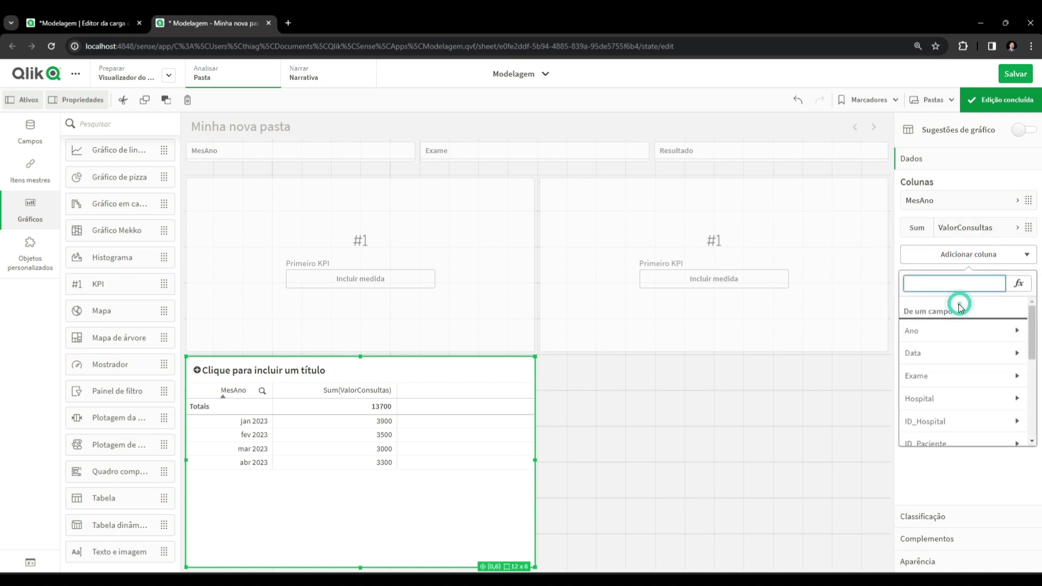
text(valor)
click(947, 349)
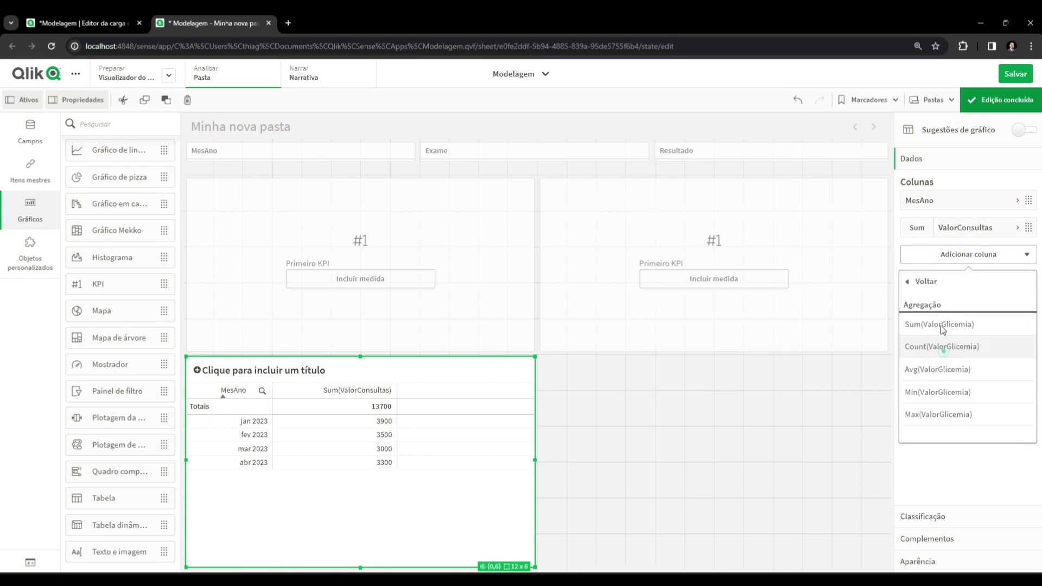
click(937, 319)
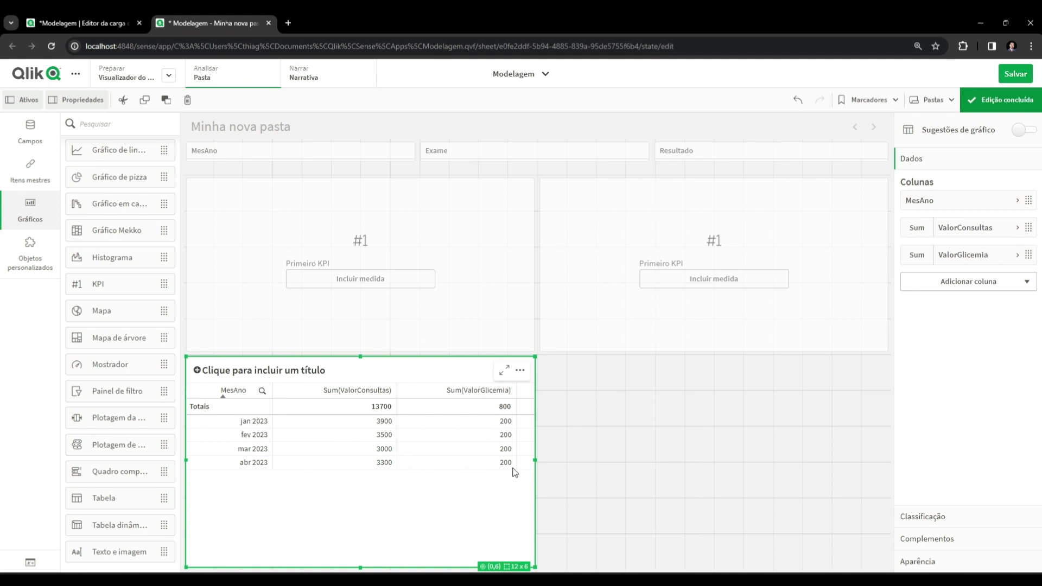
Copy the Sum(ValorConsultas) measure from the table into the first KPI.
right_click(945, 237)
click(920, 177)
click(455, 237)
click(969, 211)
click(972, 202)
Copy the Sum(ValorGlicemia) measure from the table into the second KPI.
click(446, 441)
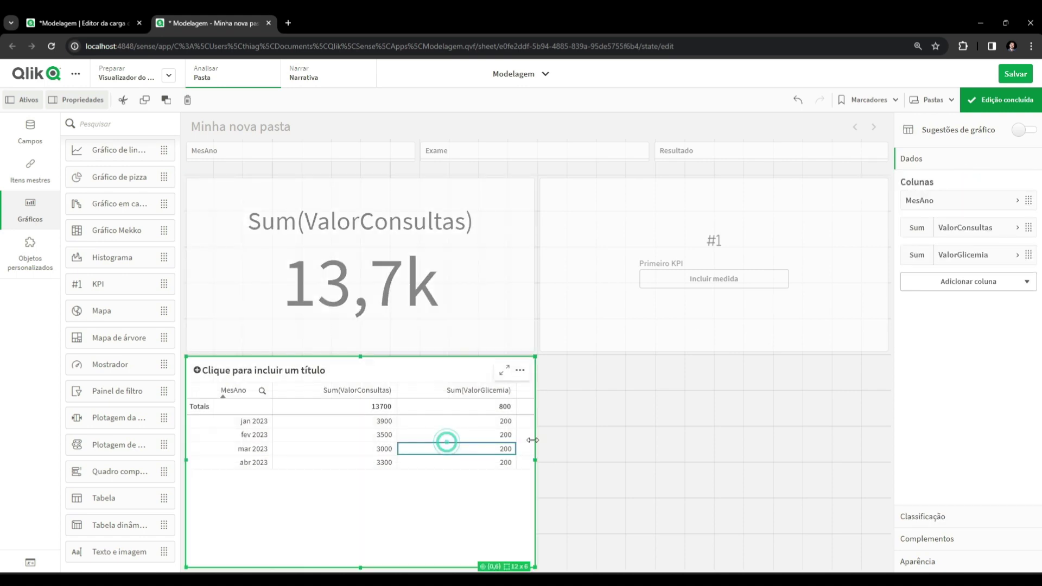
right_click(935, 208)
click(747, 239)
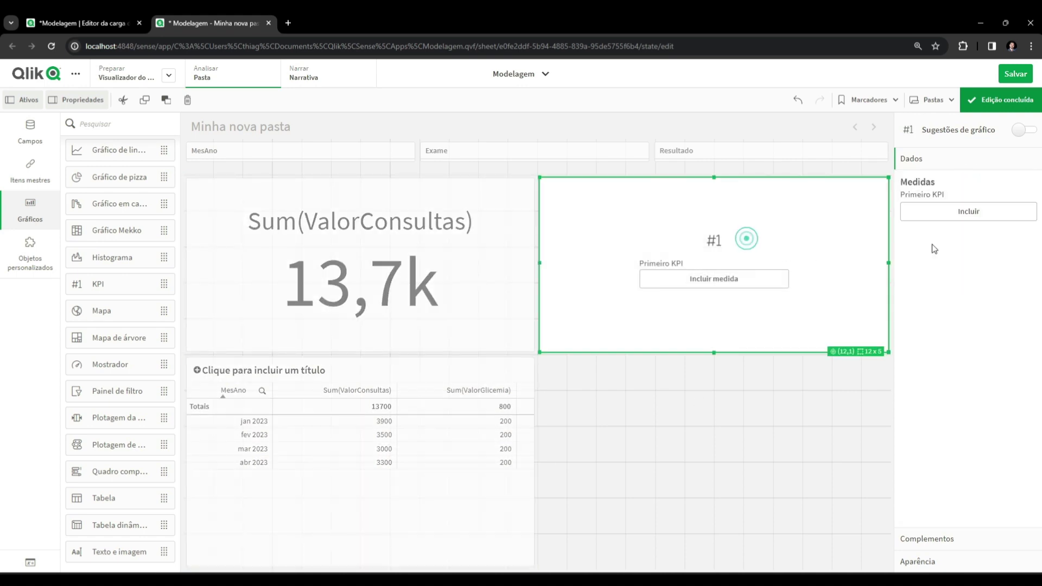
click(953, 204)
click(953, 184)
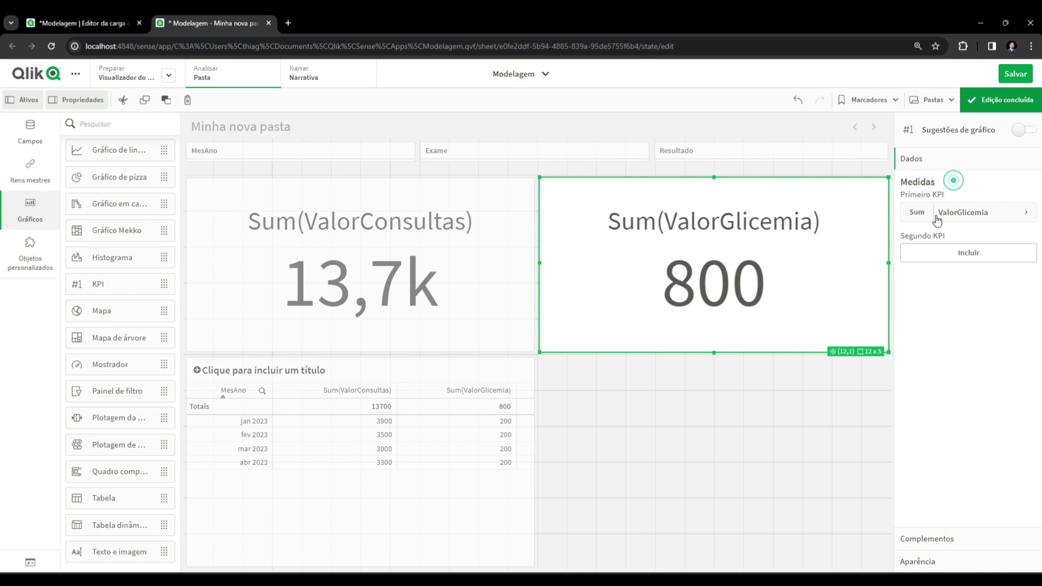
Finish editing the sheet and filter it to jan 2023 from the table's MesAno column.
click(996, 104)
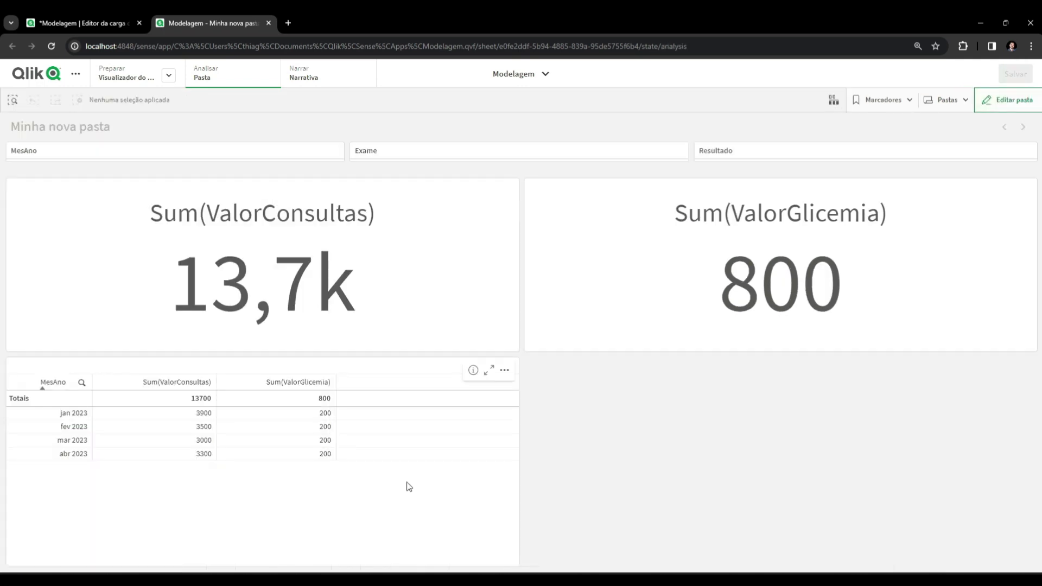
click(53, 413)
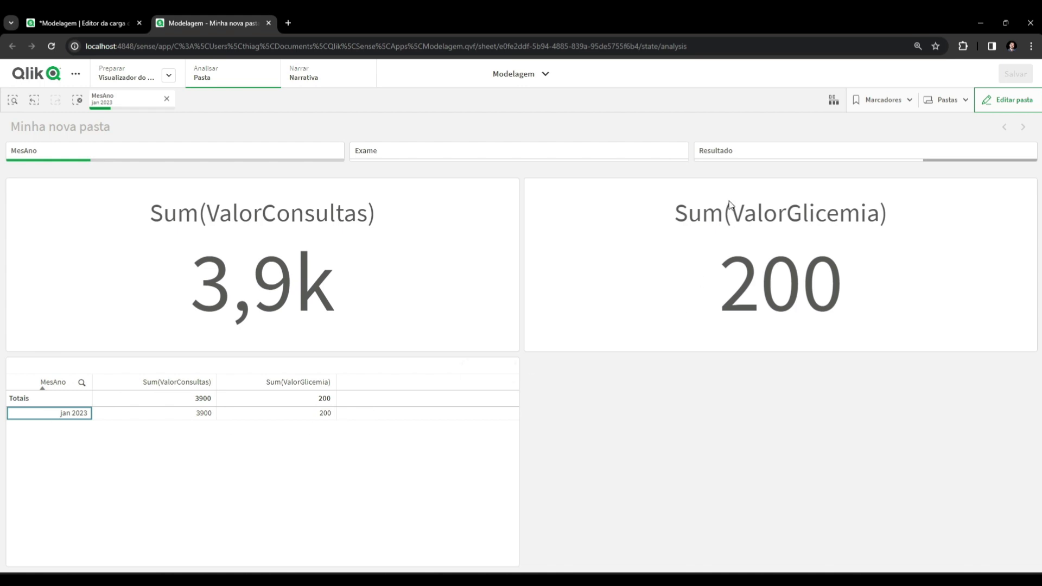
Reopen the sheet for editing and format the Sum(ValorConsultas) KPI as a full whole number with a thousands separator.
click(993, 101)
click(434, 279)
click(954, 212)
click(954, 328)
click(950, 350)
click(953, 391)
click(921, 403)
Apply the same whole-number format to the Sum(ValorGlicemia) KPI and finish editing the sheet.
click(706, 260)
click(953, 328)
click(950, 351)
click(953, 389)
click(922, 403)
click(1008, 100)
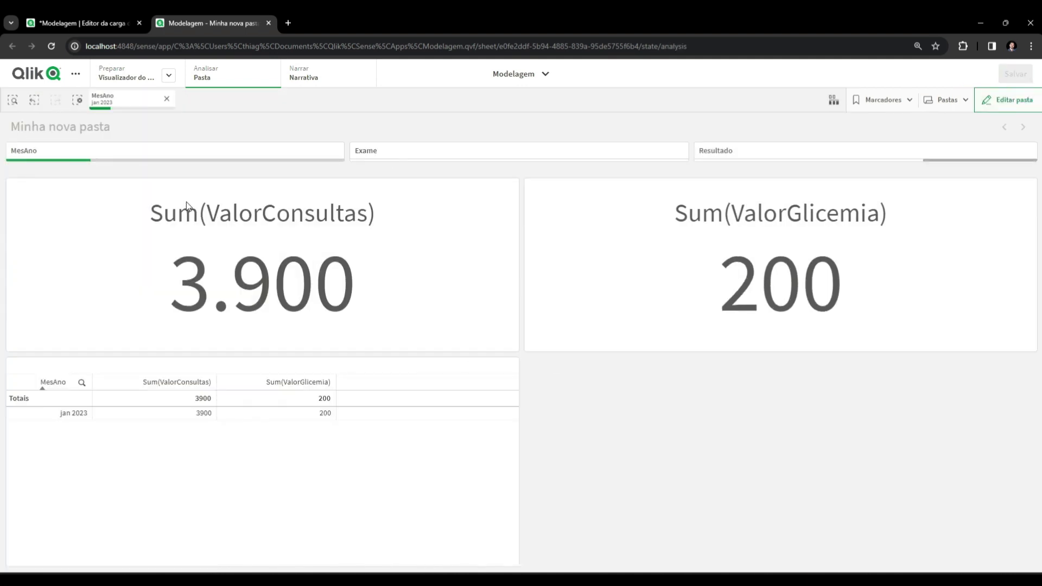
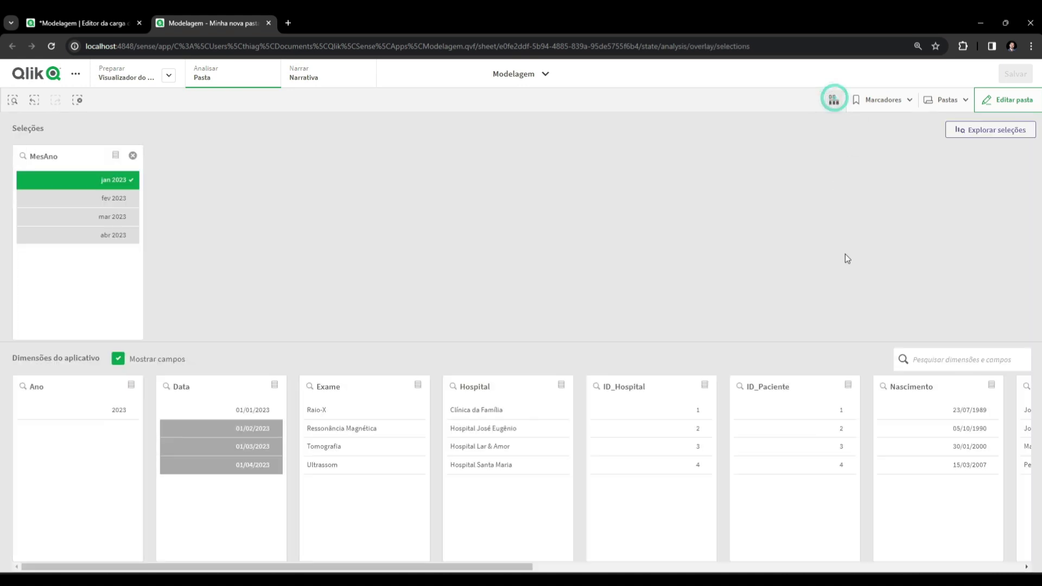
Select the third patient in the Paciente field of the selections overview and return to the sheet.
drag(171, 571, 529, 570)
click(328, 446)
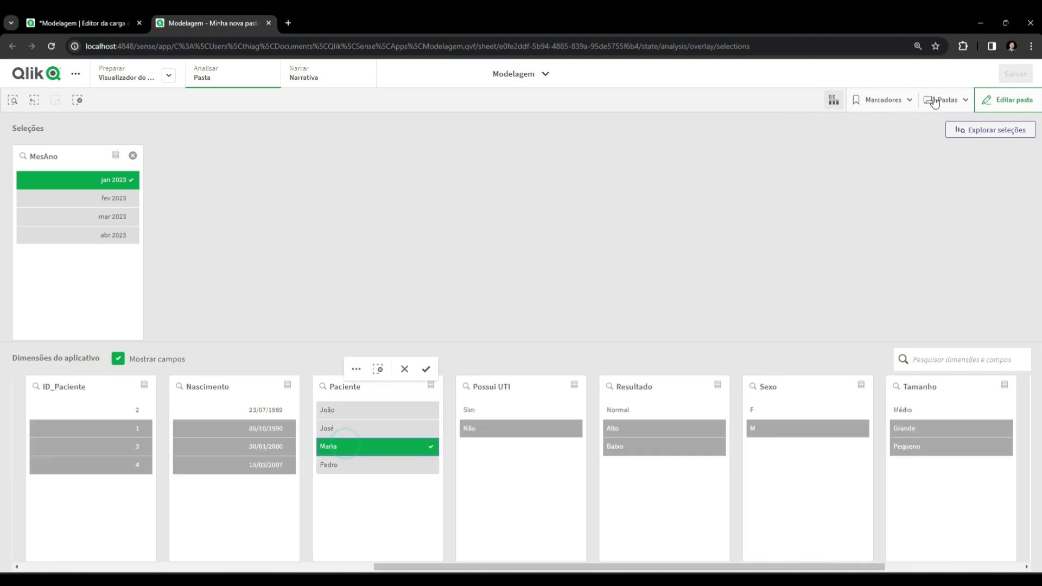
click(833, 99)
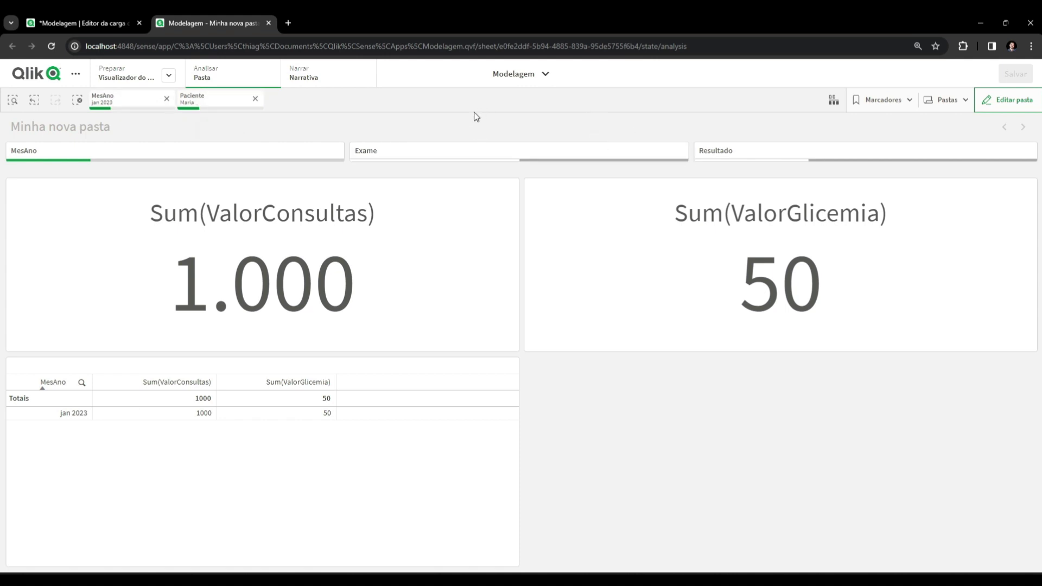
Check the Exame and Resultado filters, and filter the sheet to the Tomografia exam.
click(407, 149)
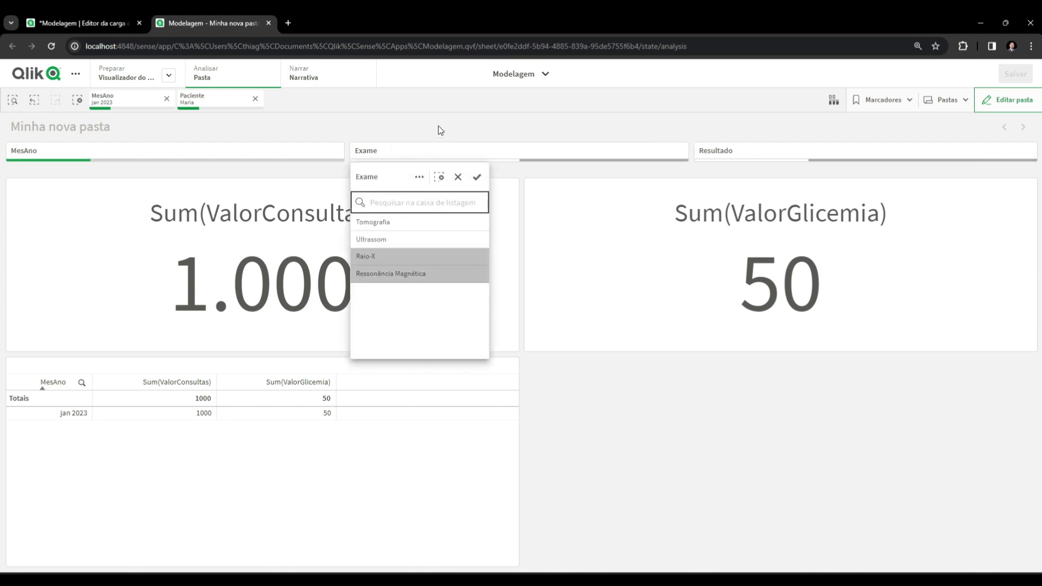
click(732, 151)
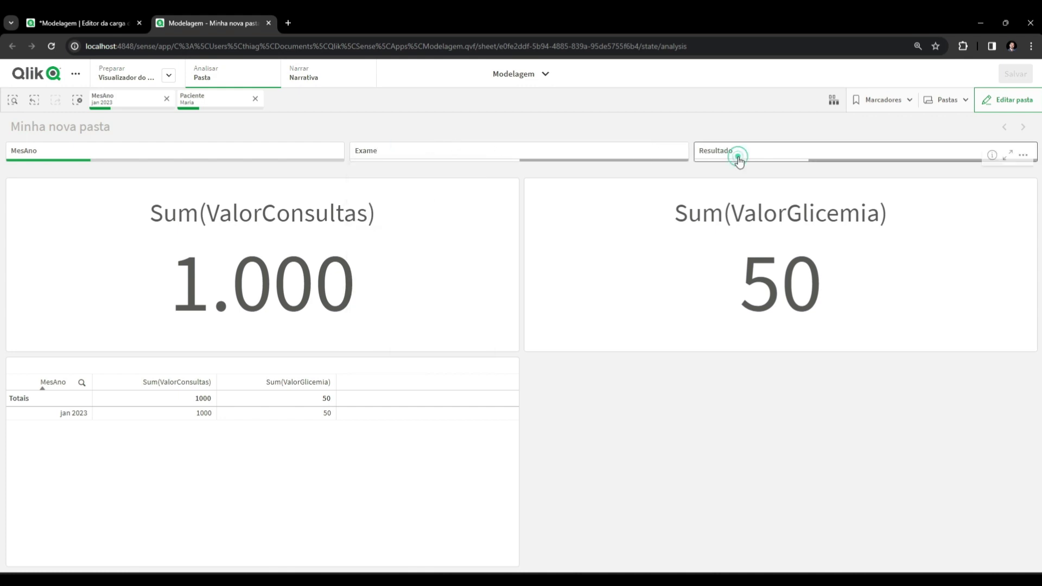
click(655, 142)
click(444, 145)
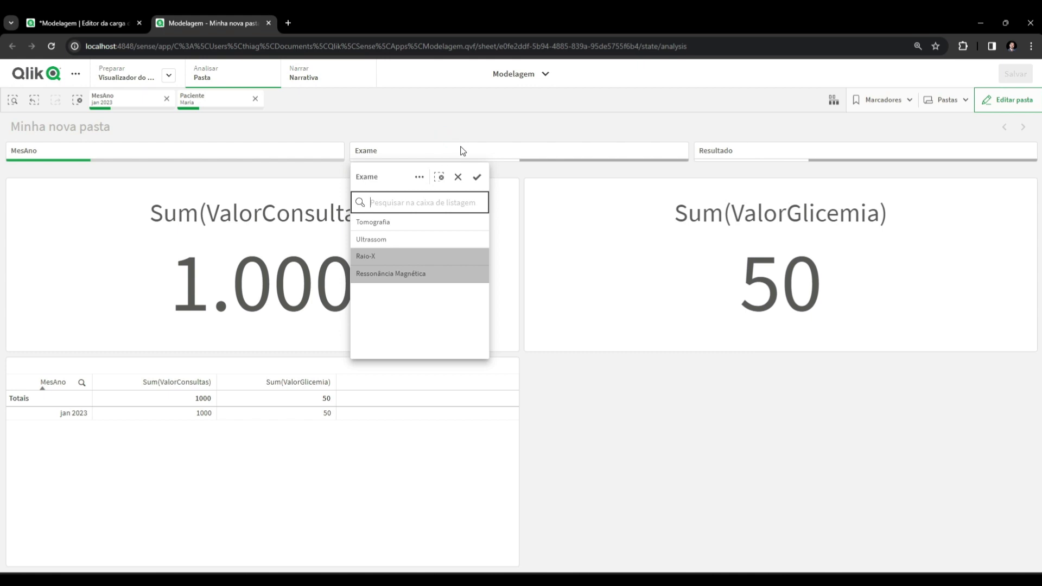
click(422, 227)
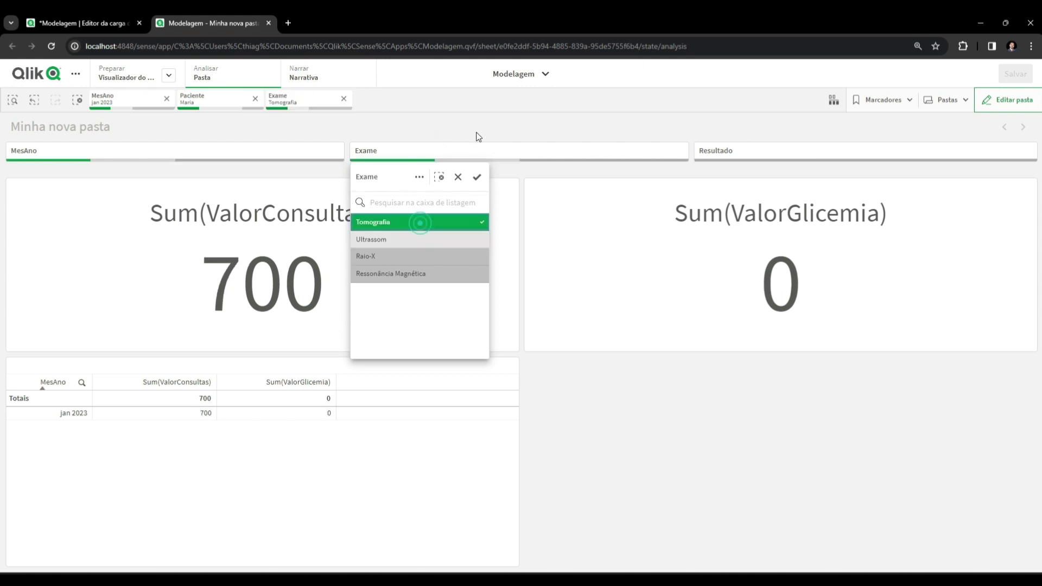
click(478, 134)
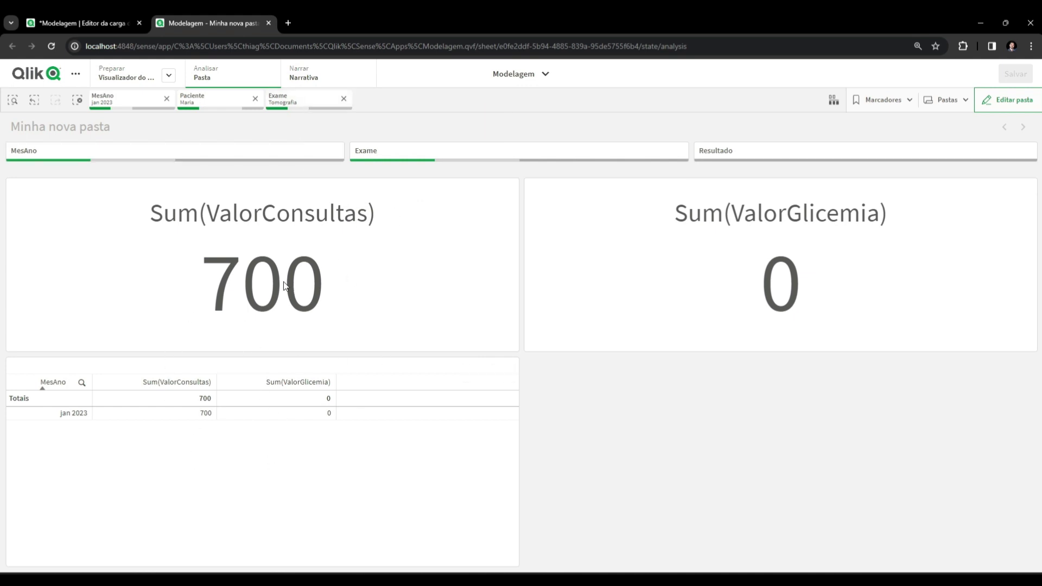
Clear the Exame, Paciente and MesAno selections from the sheet.
click(343, 98)
click(303, 109)
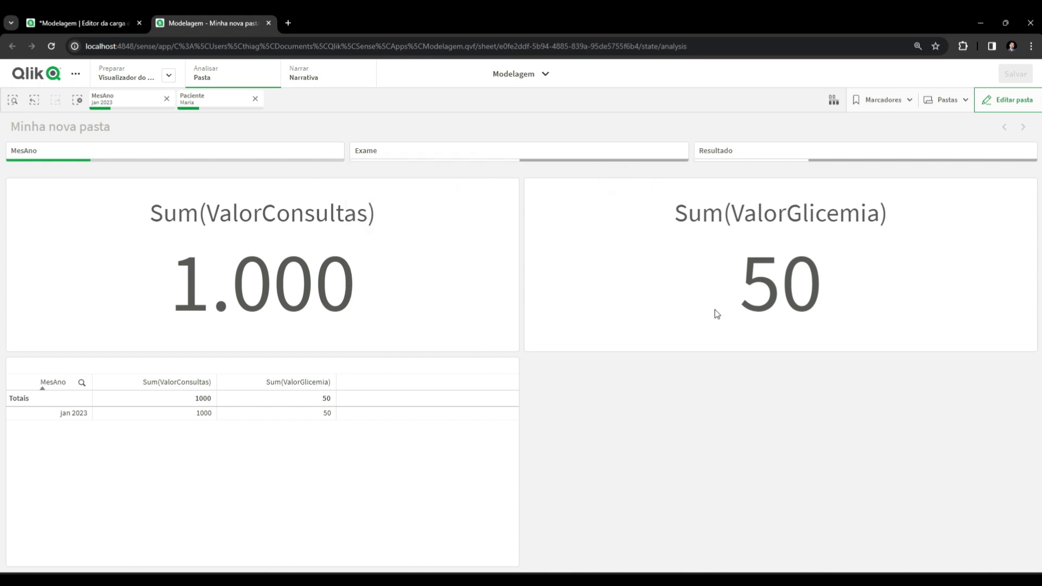
click(255, 98)
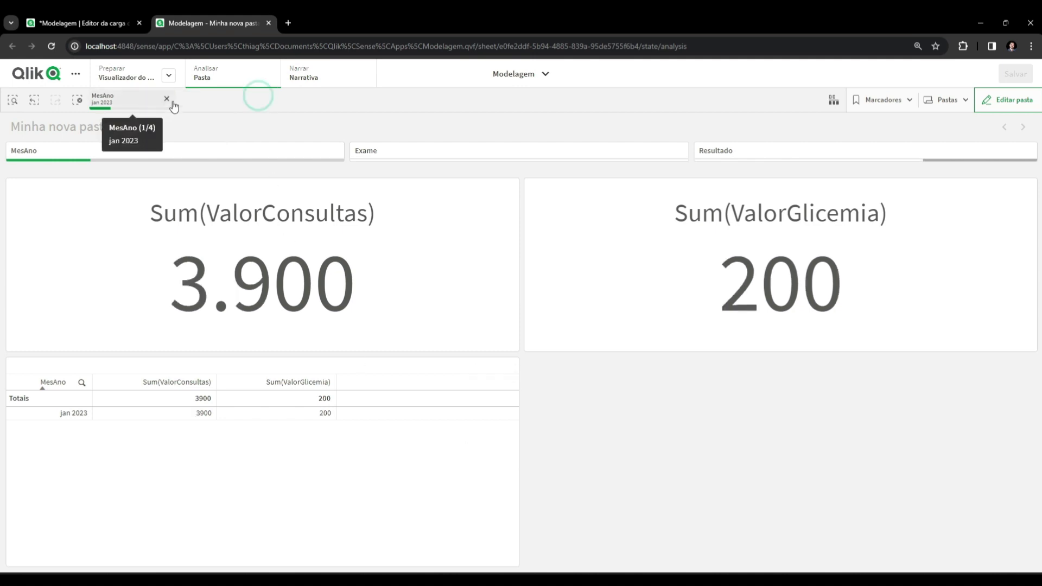
click(167, 99)
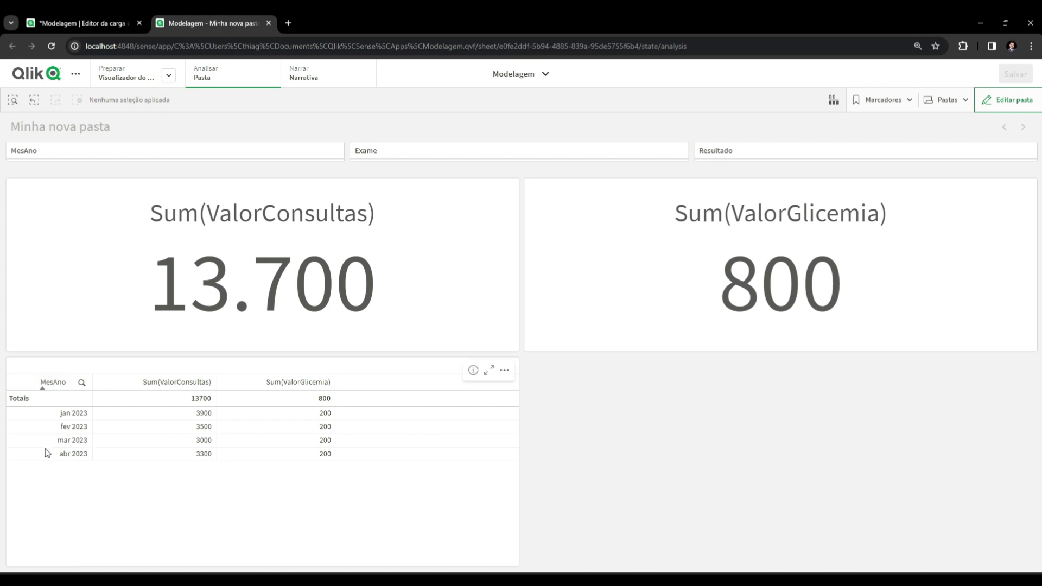
Add Paciente as a dimension column after MesAno in the table, finish editing and review the rows.
click(1007, 100)
click(955, 282)
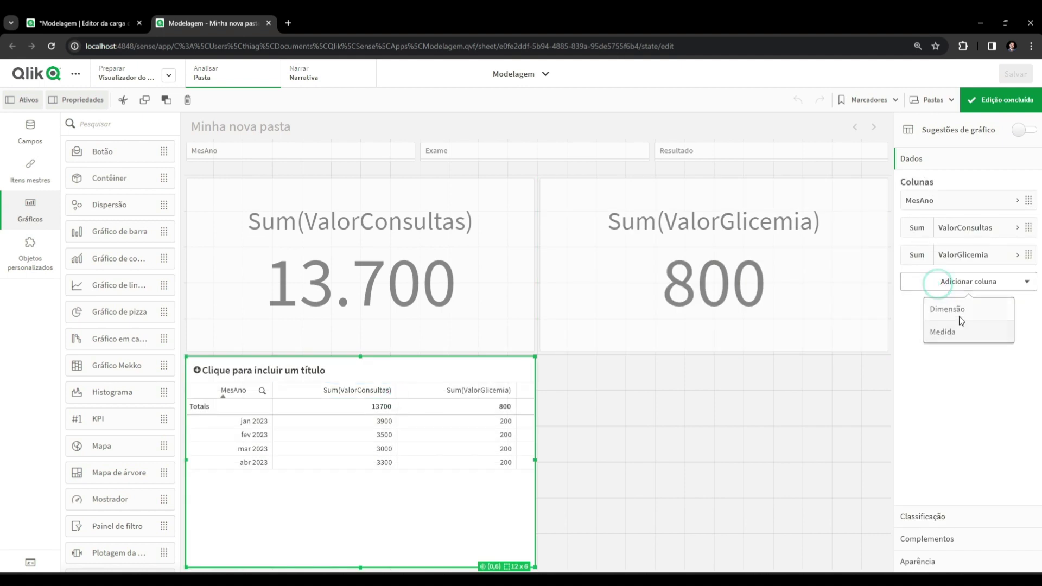
click(958, 305)
text(paci)
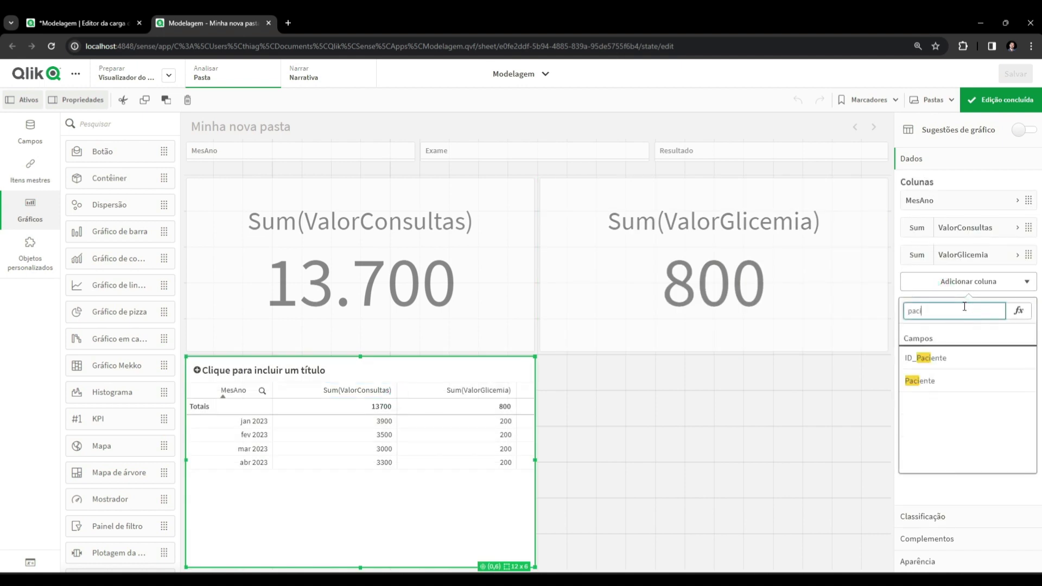
click(952, 380)
click(992, 106)
scroll(111, 479, down, 2)
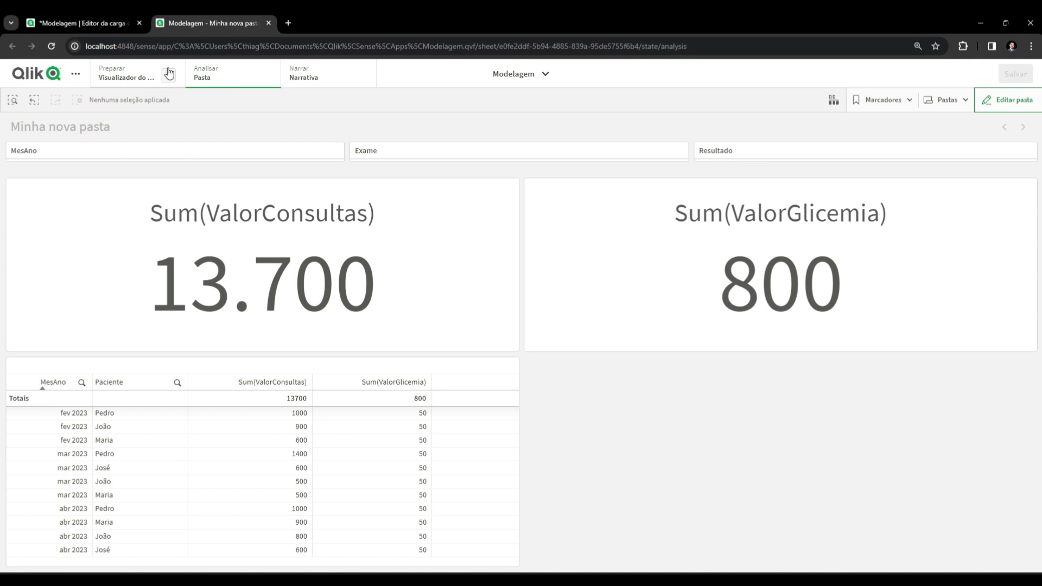
Switch to the data load editor, save the app and add a new script section named Link Table.
click(86, 24)
click(1007, 78)
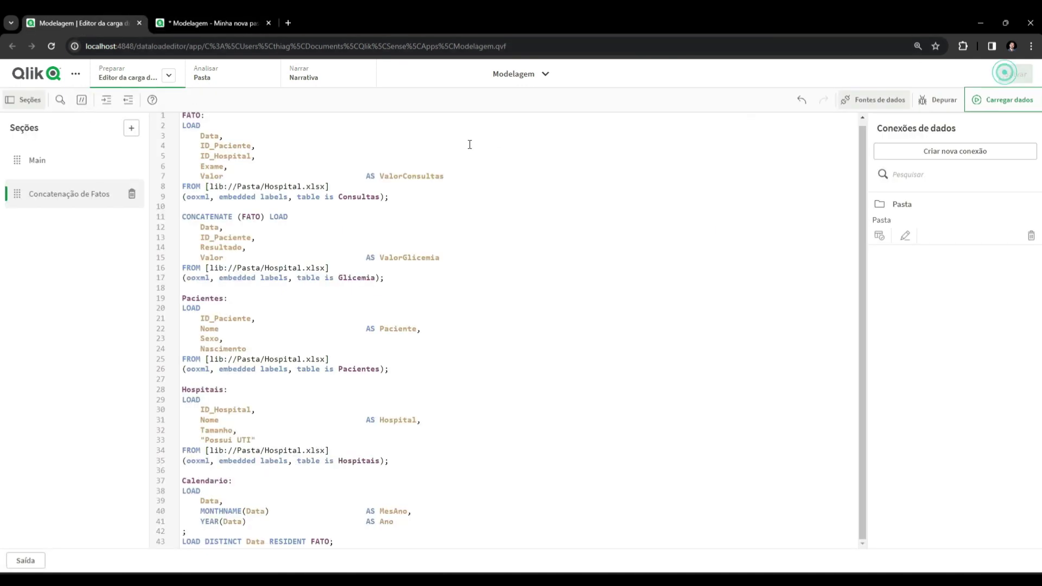
click(131, 129)
text(L)
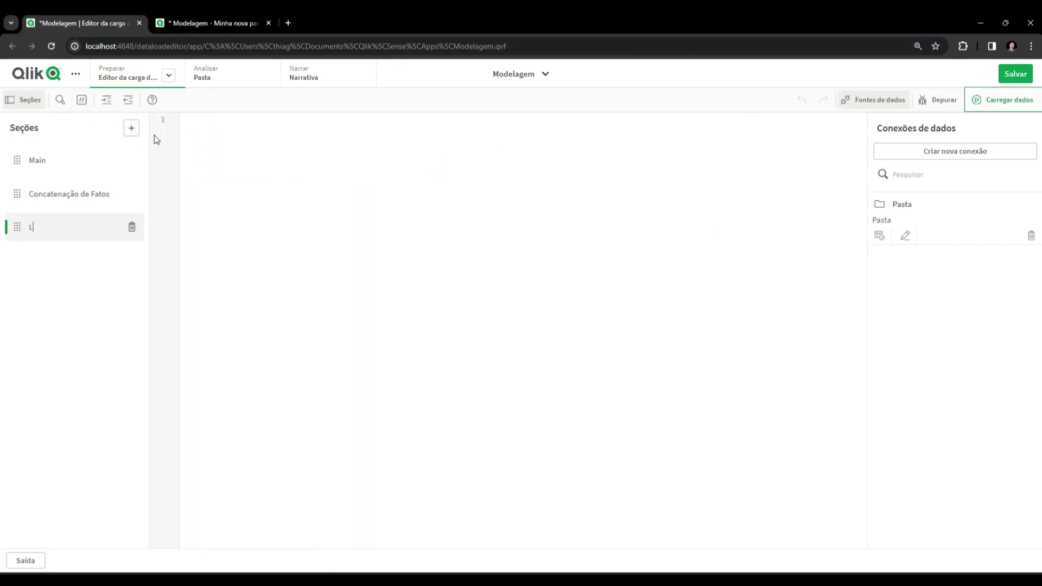
text(ink Table)
key(Return)
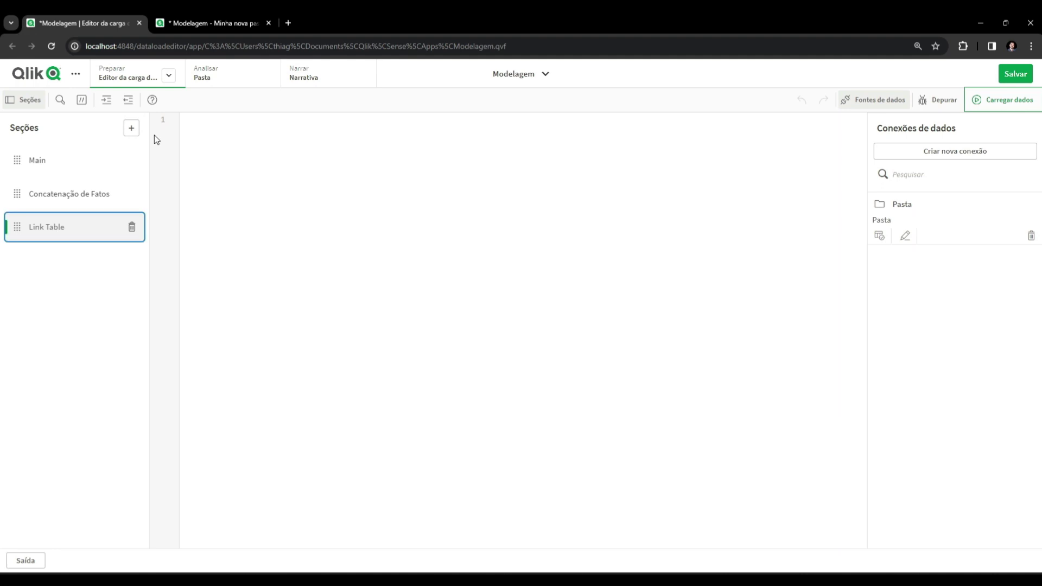
Copy the FATO load and its Glicemia concatenation from the Concatenação de Fatos section into the Link Table section.
click(68, 193)
drag(404, 282, 142, 116)
key(ctrl+c)
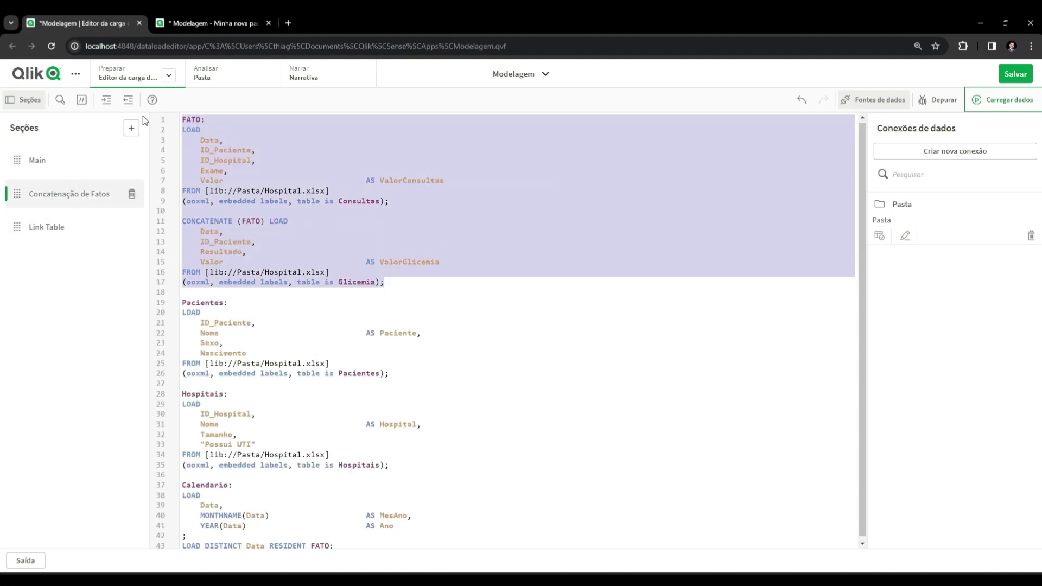
click(48, 228)
click(271, 204)
key(ctrl+v)
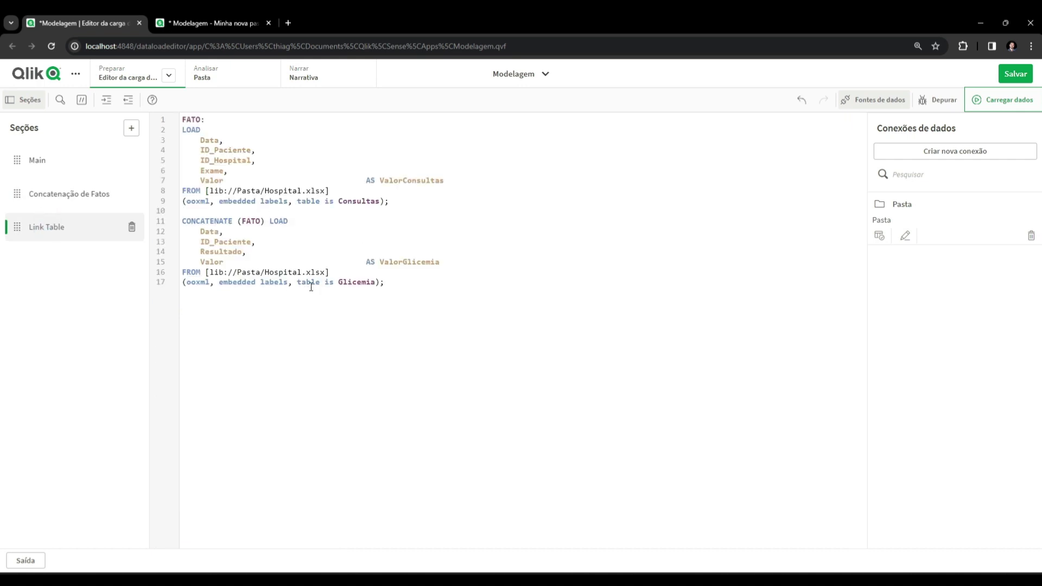
Replace the CONCATENATE (FATO) prefix of the second load with its own Glicemia: table label above LOAD.
click(264, 221)
key(shift+Home)
key(BackSpace)
key(Delete)
key(Return)
text(Gl)
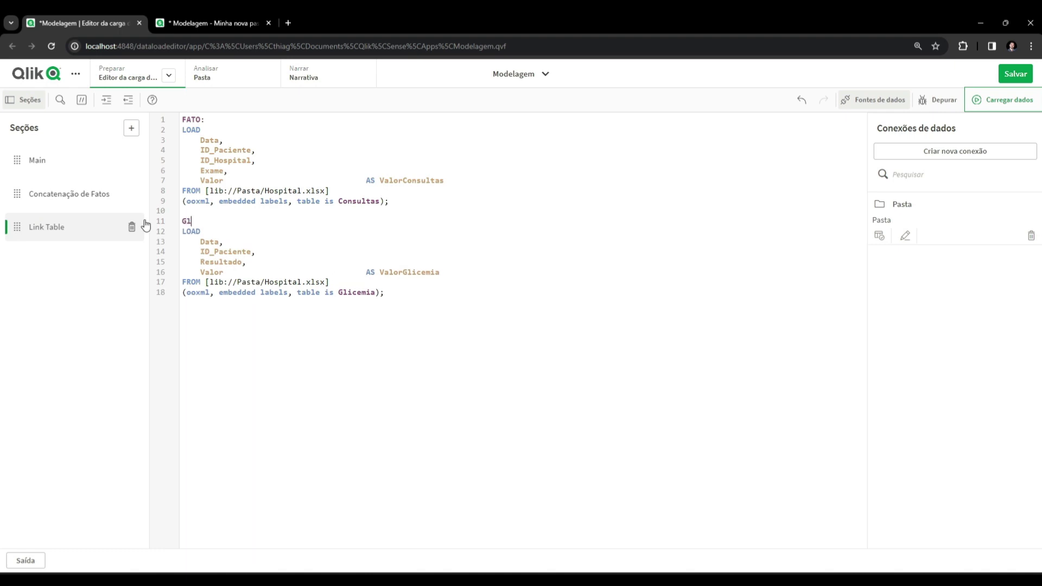
text(icemia:)
Rename the first load's FATO label as Consultas and save the app.
double_click(362, 201)
key(ctrl+c)
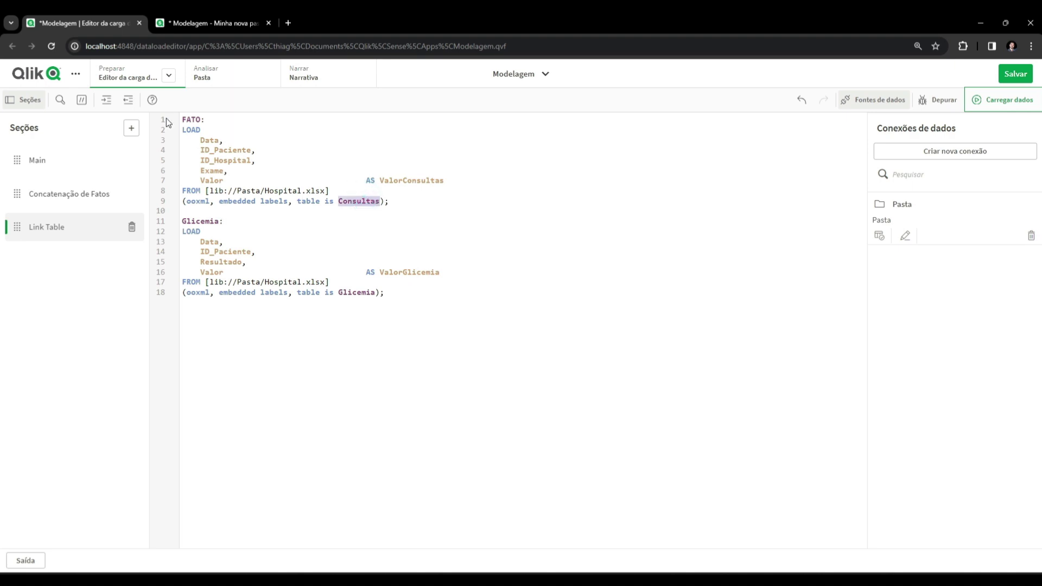
double_click(191, 119)
key(ctrl+v)
click(293, 135)
key(ctrl+s)
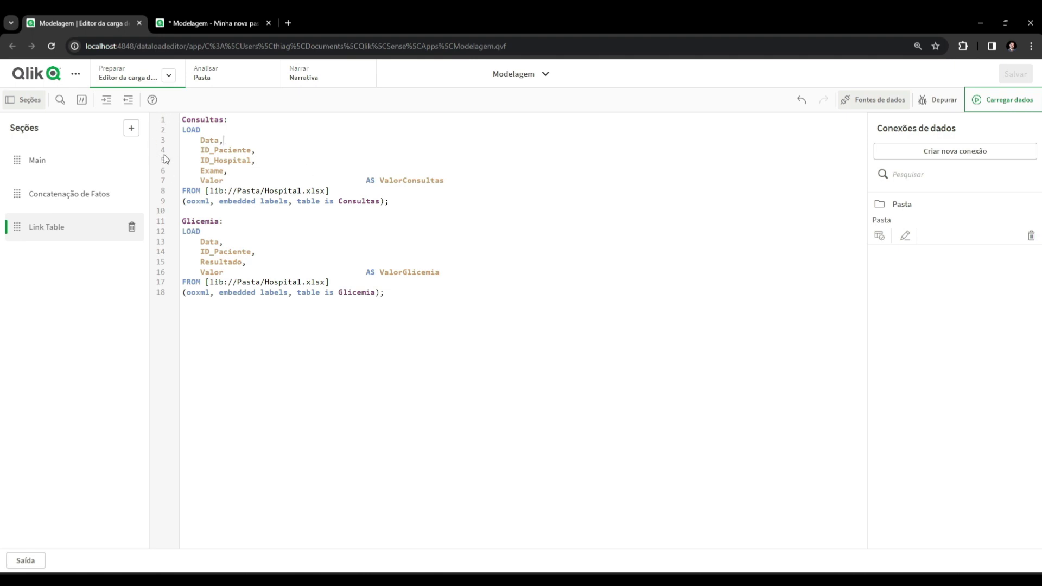
Duplicate the Data and ID_Paciente field lines at the start of the Consultas load.
click(220, 133)
key(Down)
key(shift+Down)
key(shift+End)
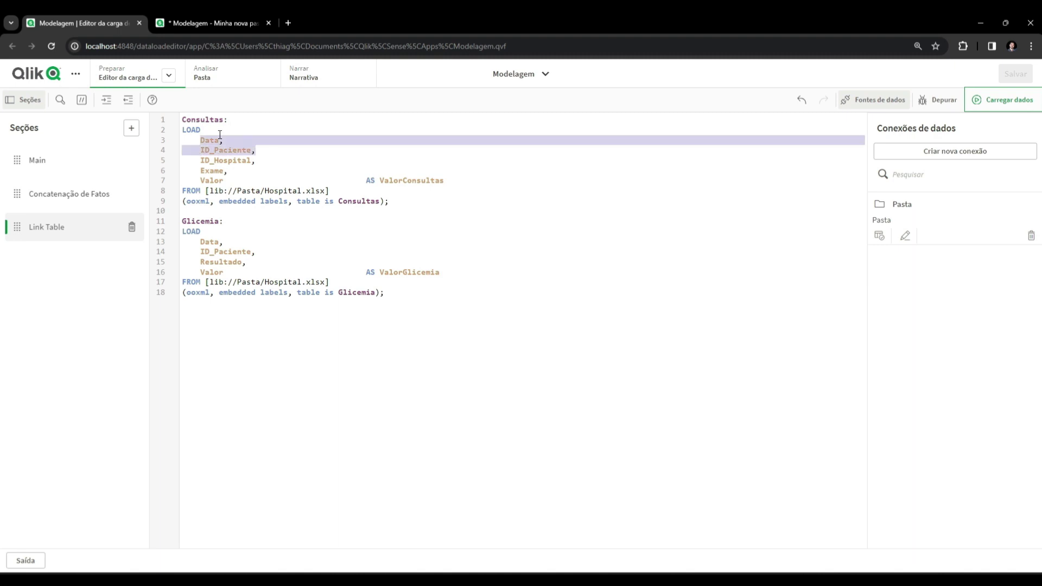
key(ctrl+c)
click(220, 133)
key(Return)
key(ctrl+v)
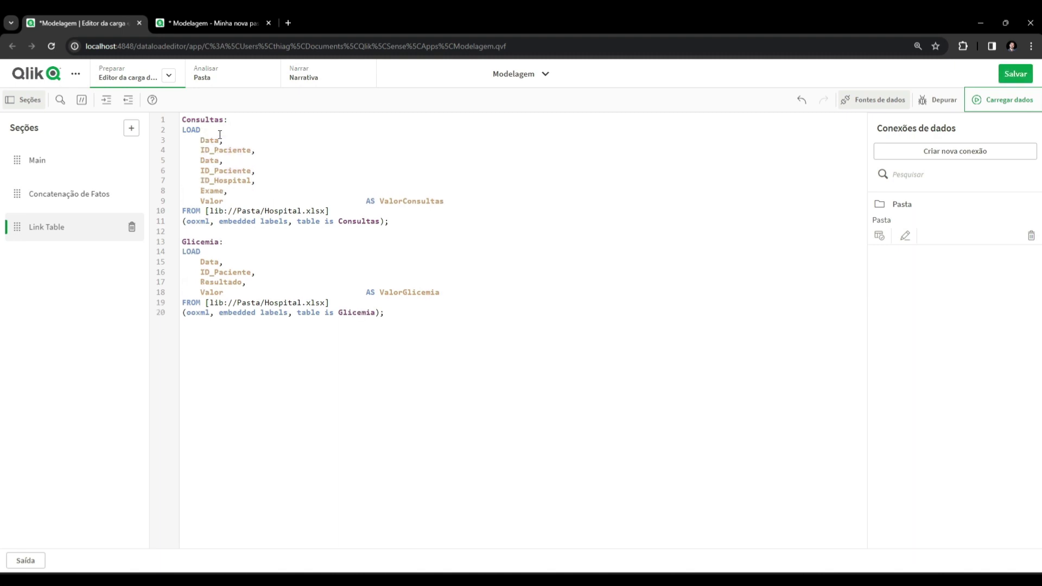
Merge the duplicated fields into one composite key line, Data &'|'& ID_Paciente AS Chave, aligned with the other aliases.
key(Left)
text(AS Chave)
key(Delete)
key(Delete)
key(Delete)
key(Delete)
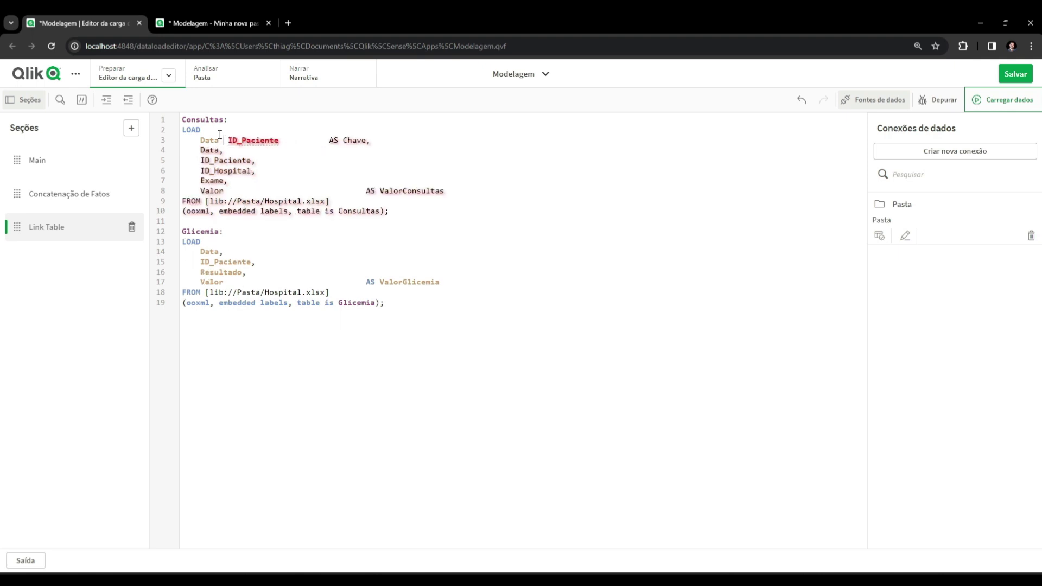
text(&&)
text('|)
key(ctrl+Right)
key(ctrl+Right)
key(Tab)
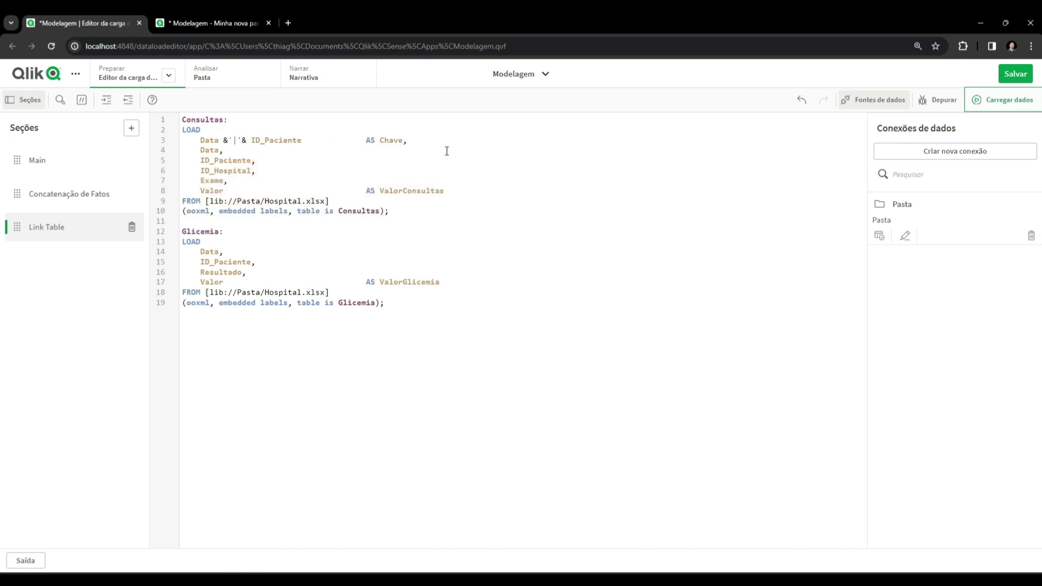
Copy the Chave key line from the Consultas load to the start of the Glicemia load's field list.
drag(409, 141, 409, 132)
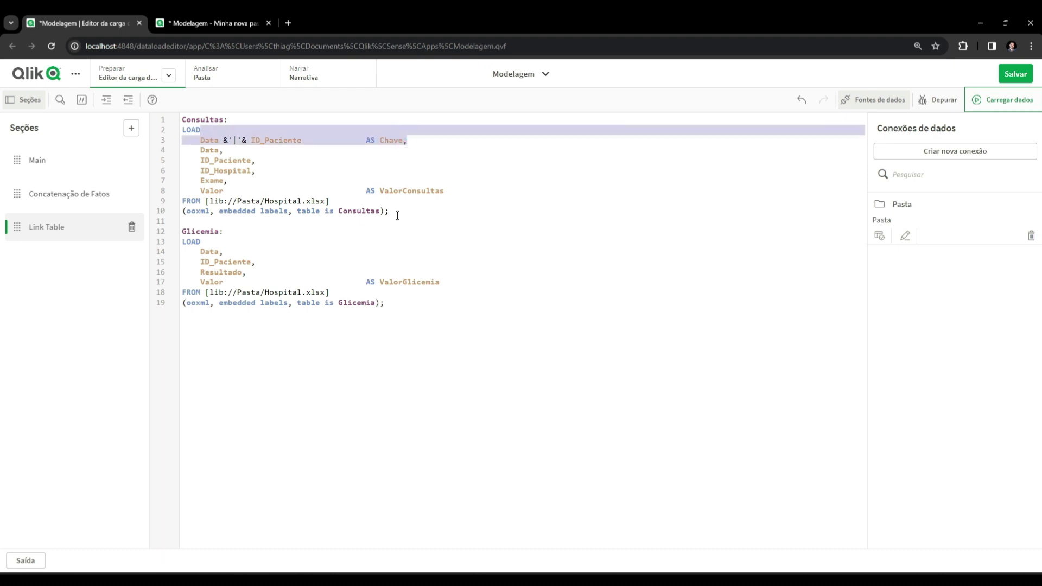
click(296, 242)
key(ctrl+v)
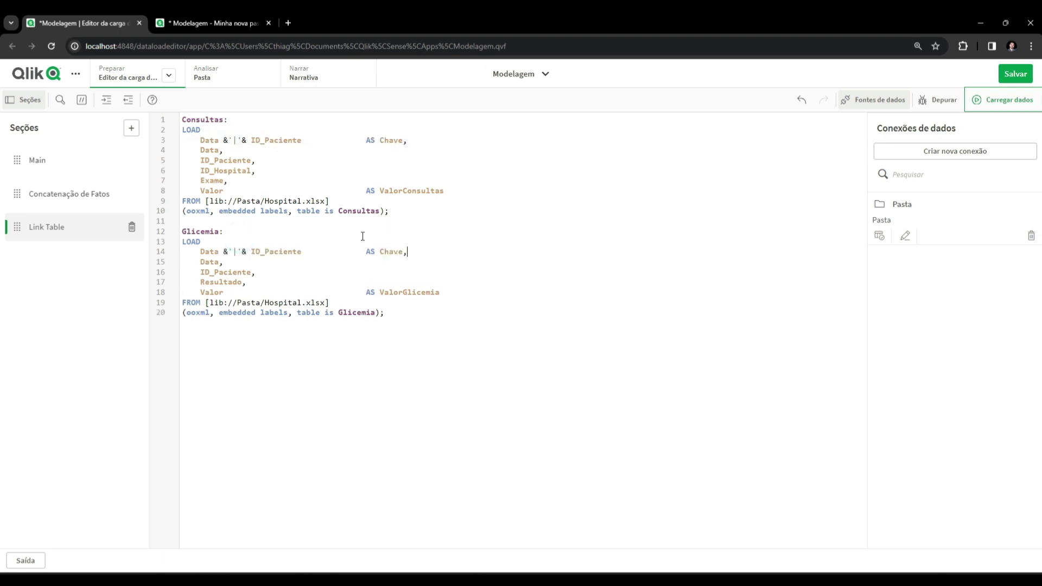
drag(202, 251, 289, 252)
click(298, 251)
Save the app and begin a LinkTable: LOAD DISTINCT statement below the Glicemia load with Chave as its first field.
click(390, 313)
key(Return)
key(Return)
key(ctrl+s)
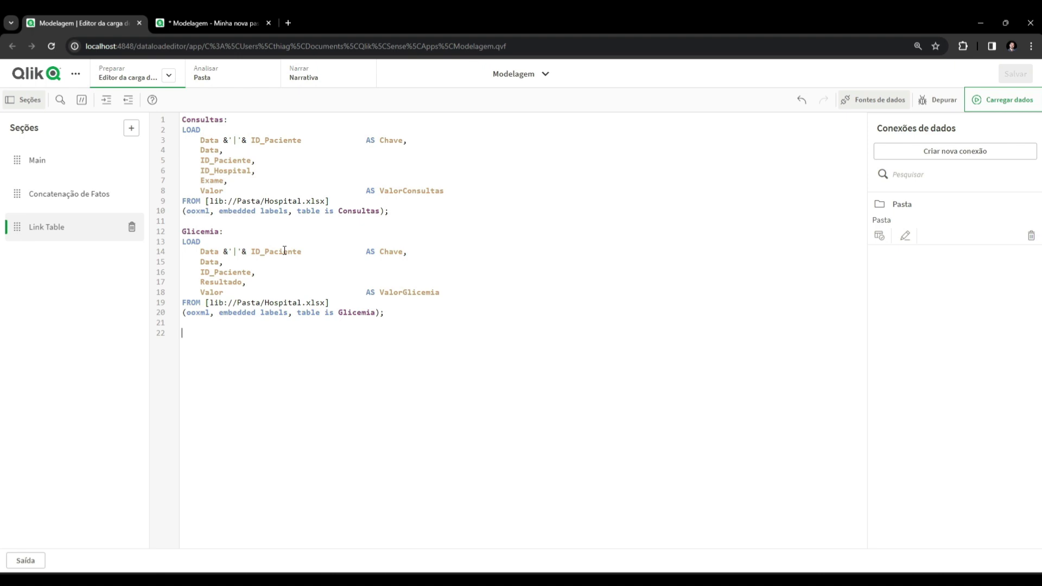
text(LinkTable:)
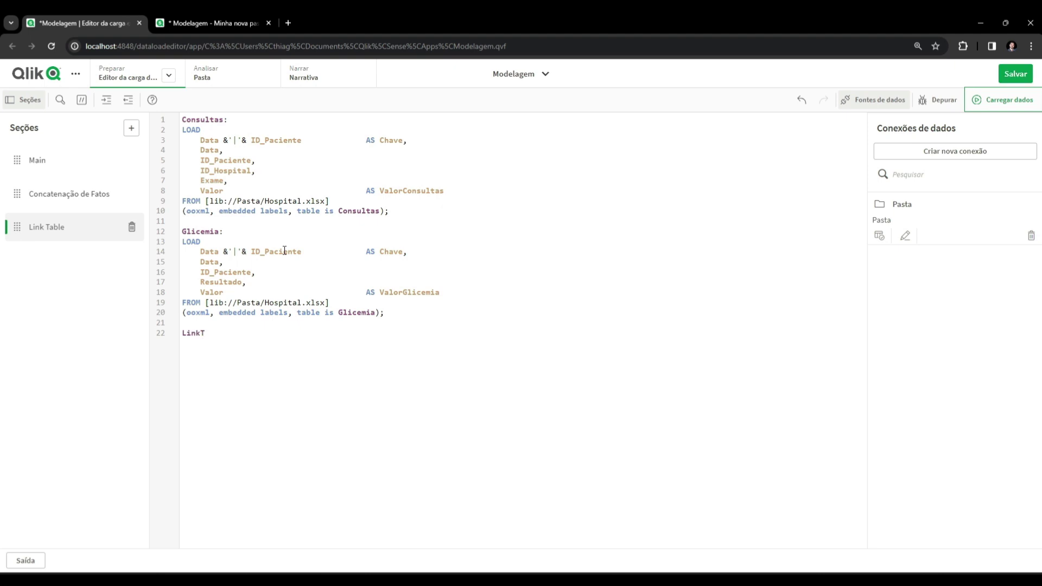
key(Return)
text(OAD DISTINCT)
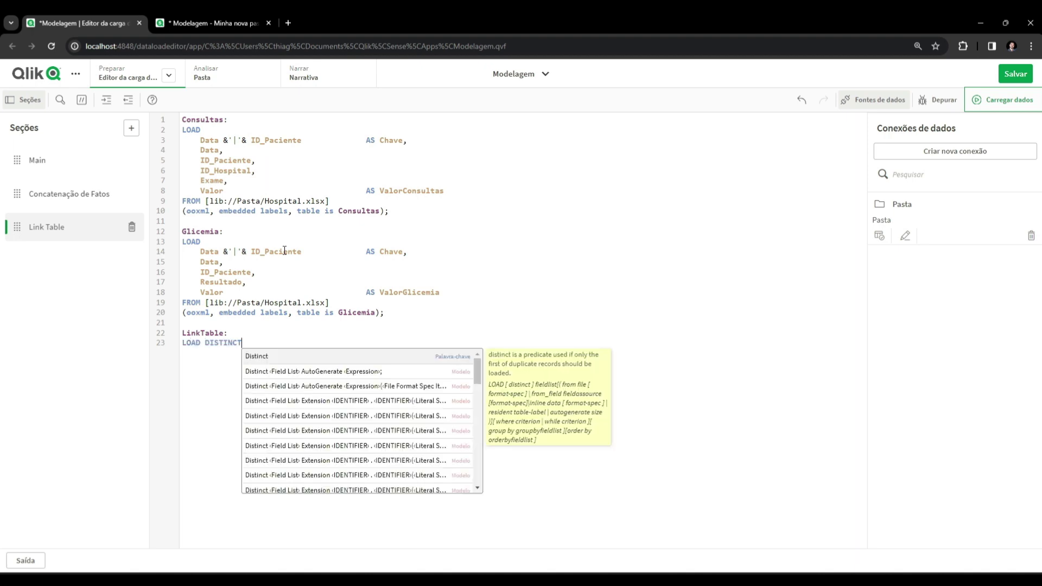
key(Escape)
key(Return)
key(Tab)
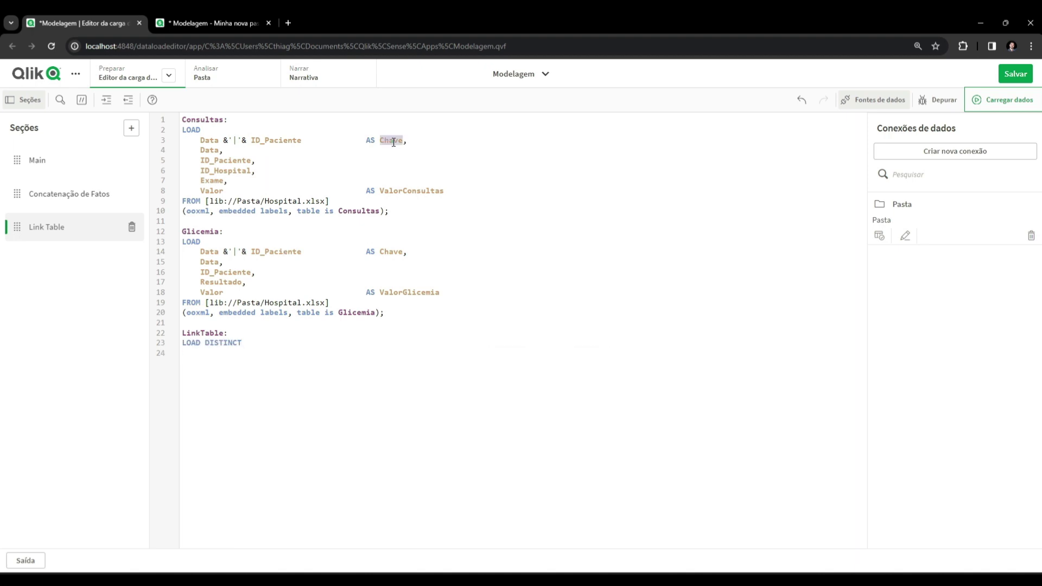
text(Chave,)
key(Return)
Add Data, ID_Paciente and ID_Hospital to the LinkTable load and source it with RESIDENT Consultas.
drag(258, 171, 171, 158)
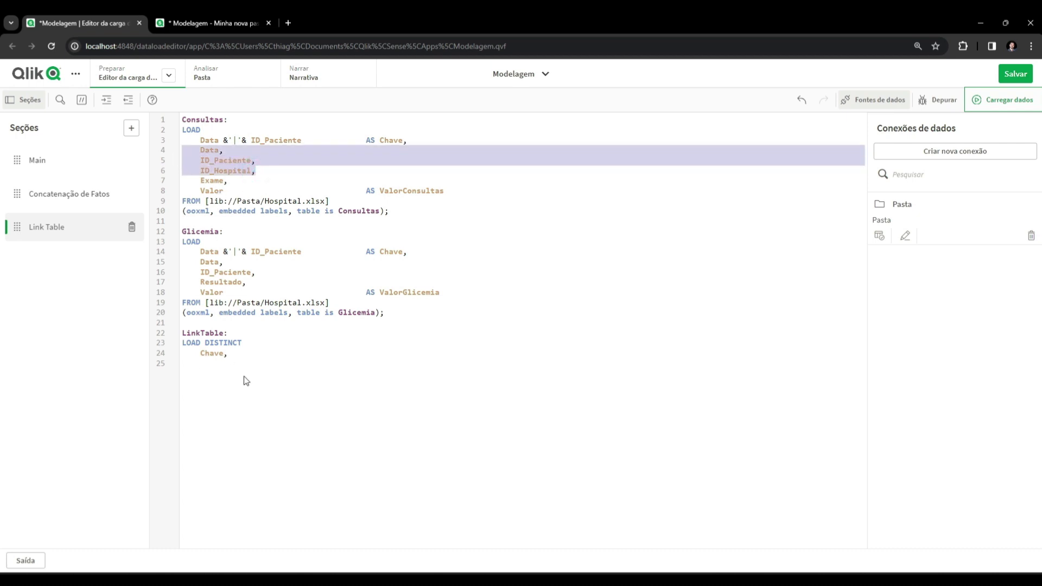
click(221, 361)
key(ctrl+v)
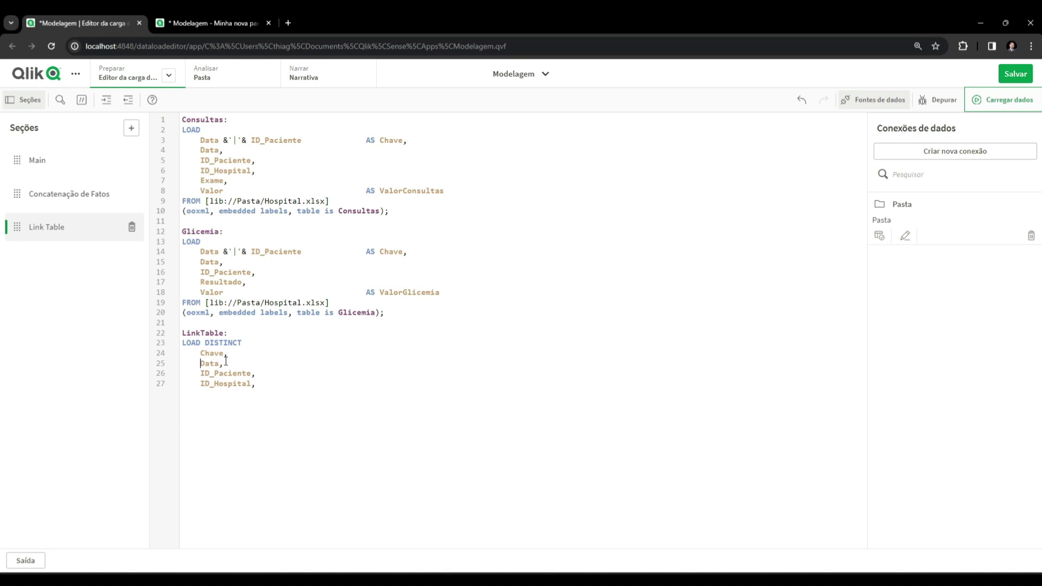
key(Down)
key(End)
key(BackSpace)
key(Return)
key(BackSpace)
text(RESIDENT Consultas)
Duplicate the LinkTable load below itself and replace the copy's label with the prefix CONCATENATE (LinkTable).
drag(270, 395, 163, 333)
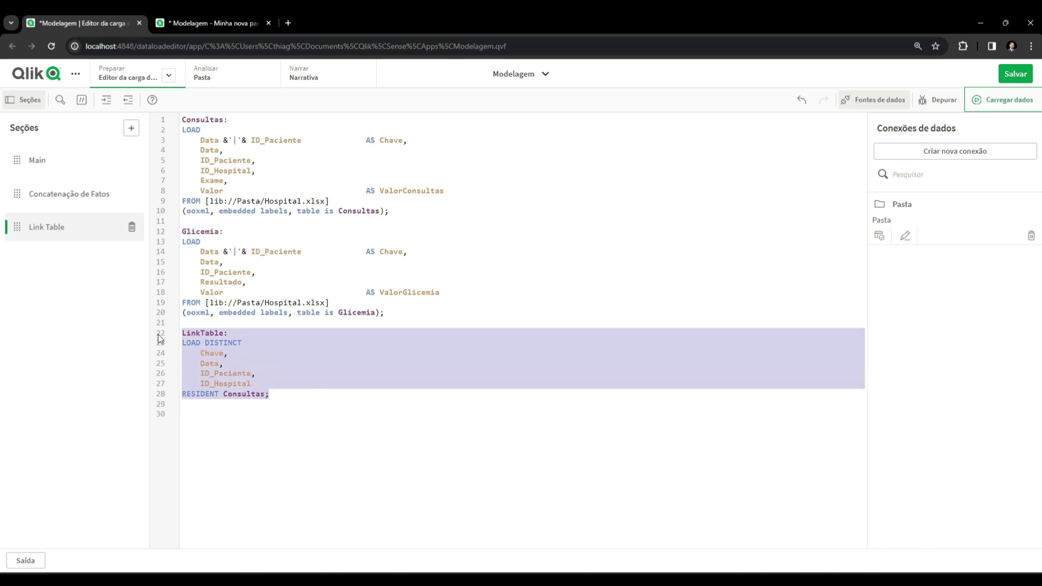
key(ctrl+c)
click(186, 414)
key(ctrl+v)
double_click(204, 414)
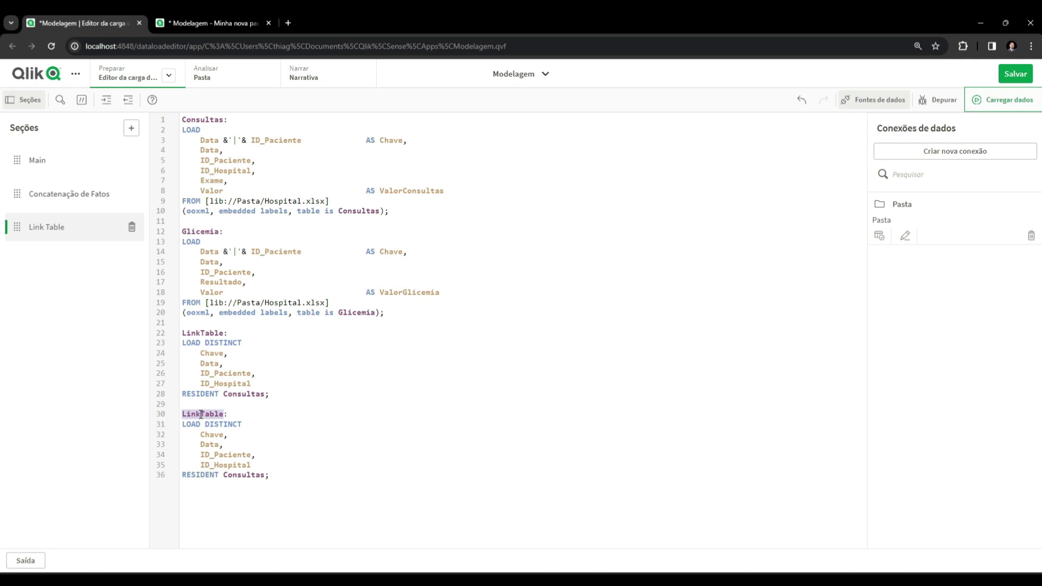
key(BackSpace)
key(Delete)
key(Delete)
text(CONCATENATE ())
key(Left)
text(LinkTable)
key(Right)
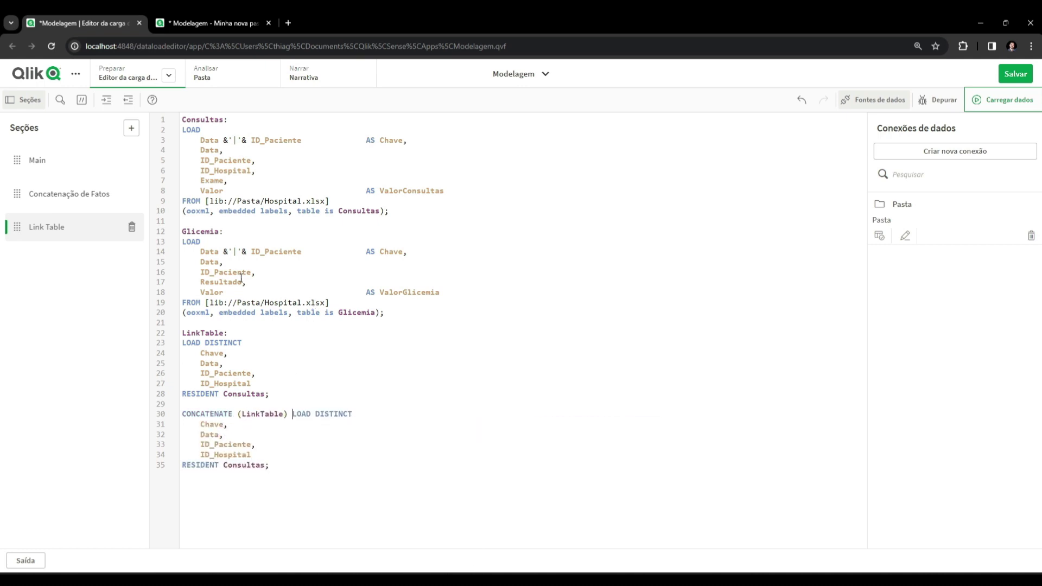
Change the concatenated load's resident table to Glicemia and remove ID_Hospital from its fields.
double_click(200, 231)
key(ctrl+c)
double_click(240, 465)
key(ctrl+v)
click(212, 430)
drag(252, 454, 256, 446)
key(BackSpace)
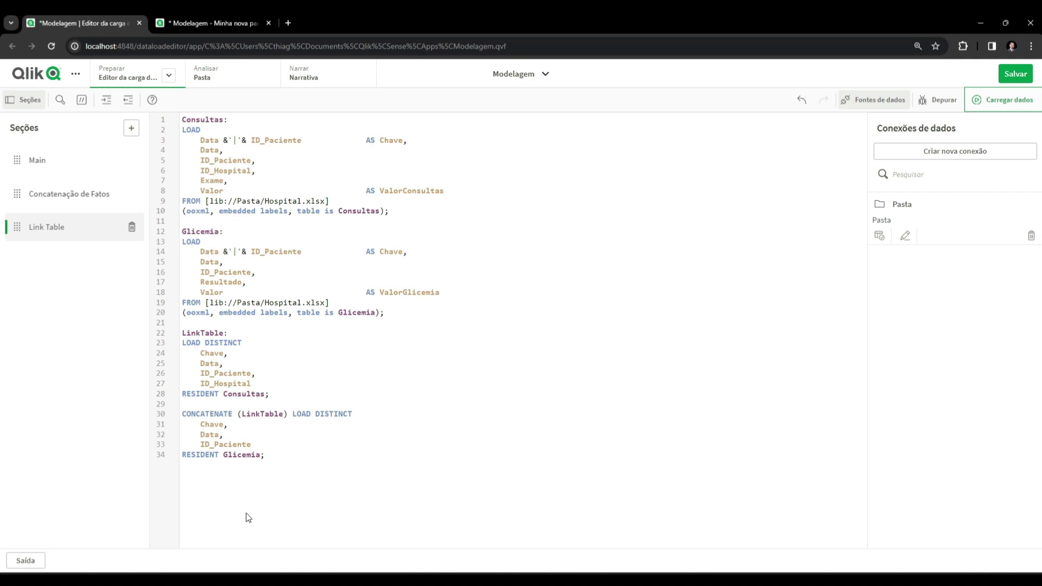
Add the comment /*Construção da Tabela de Link*/ above the LinkTable loads and an empty /**/ comment below them.
key(Return)
key(Return)
click(206, 325)
key(Return)
text(/**/)
text(Construção d)
text(a Tabela )
text(de Link*/)
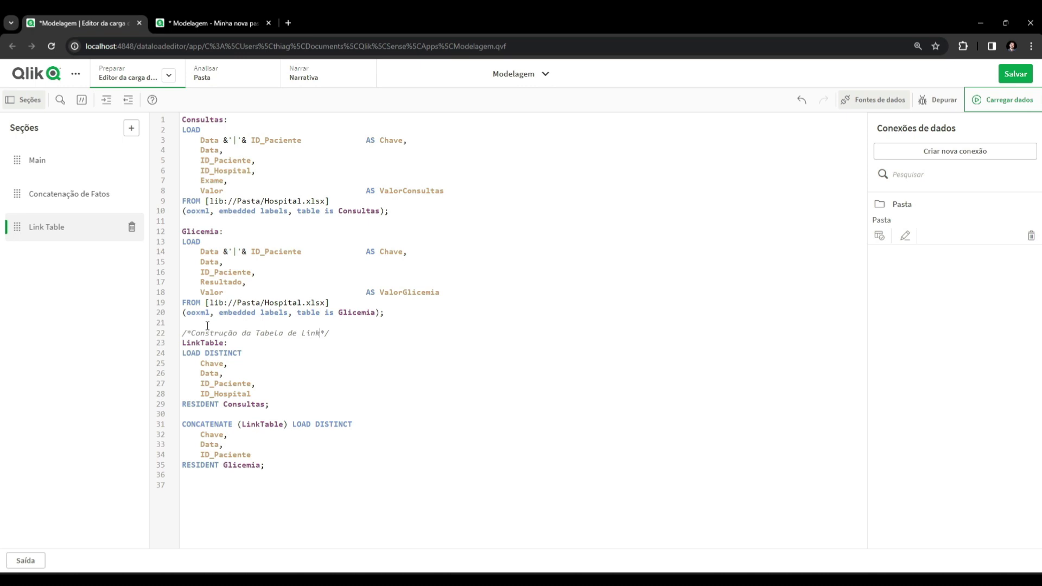
click(218, 478)
text(/**/)
key(Return)
key(Return)
Write a DROP FIELDS statement at the end that removes Data, ID_Paciente and ID_Hospital FROM Consultas.
drag(186, 343, 223, 454)
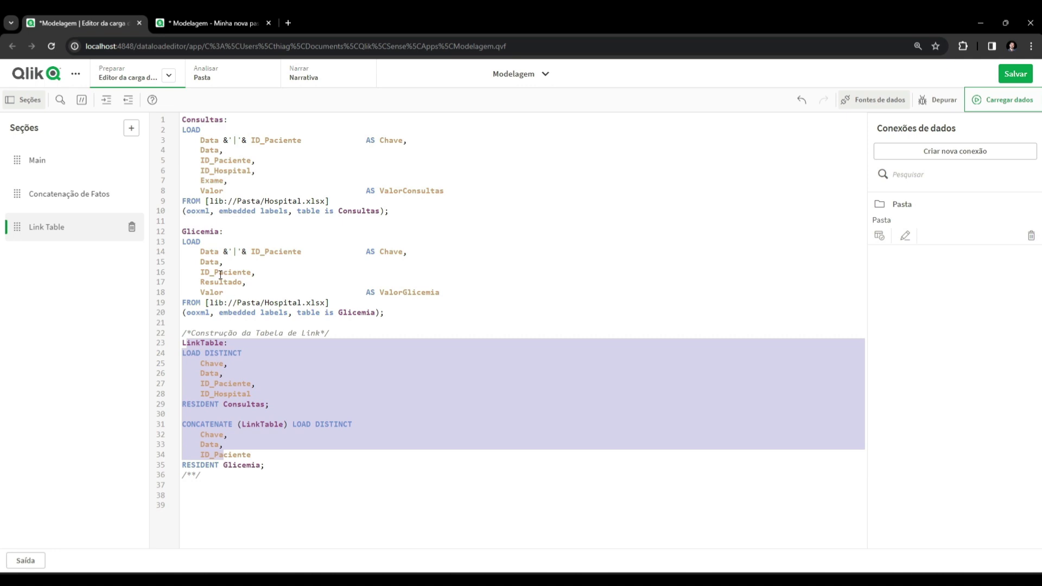
drag(238, 190, 185, 146)
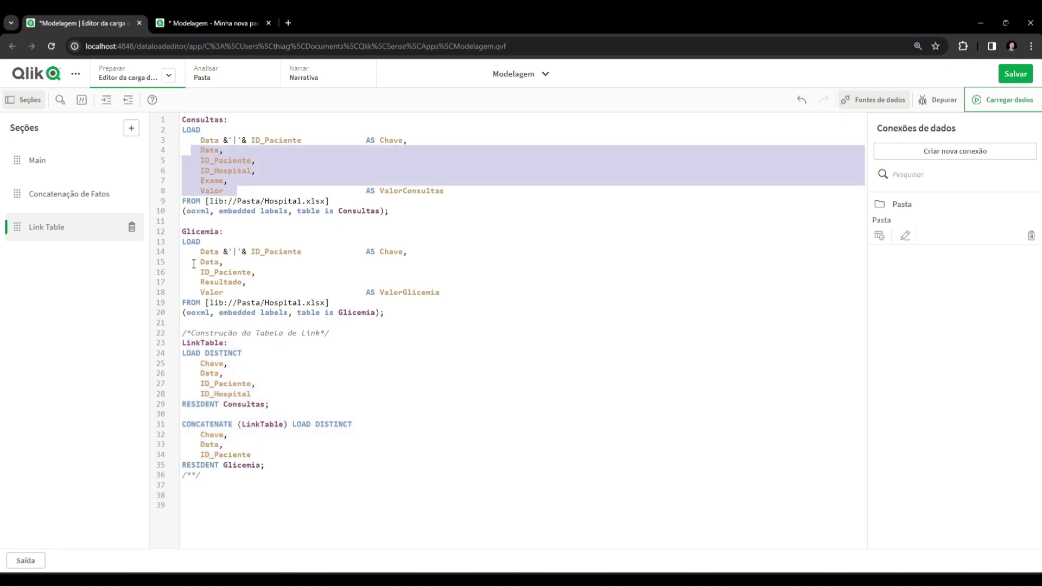
click(197, 496)
text(DROP FIELDS)
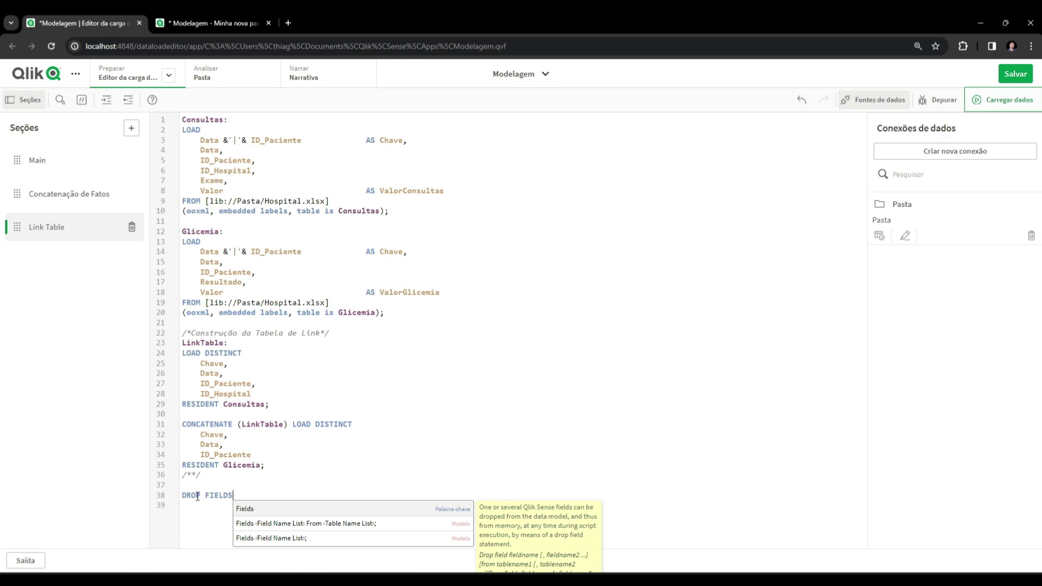
key(Escape)
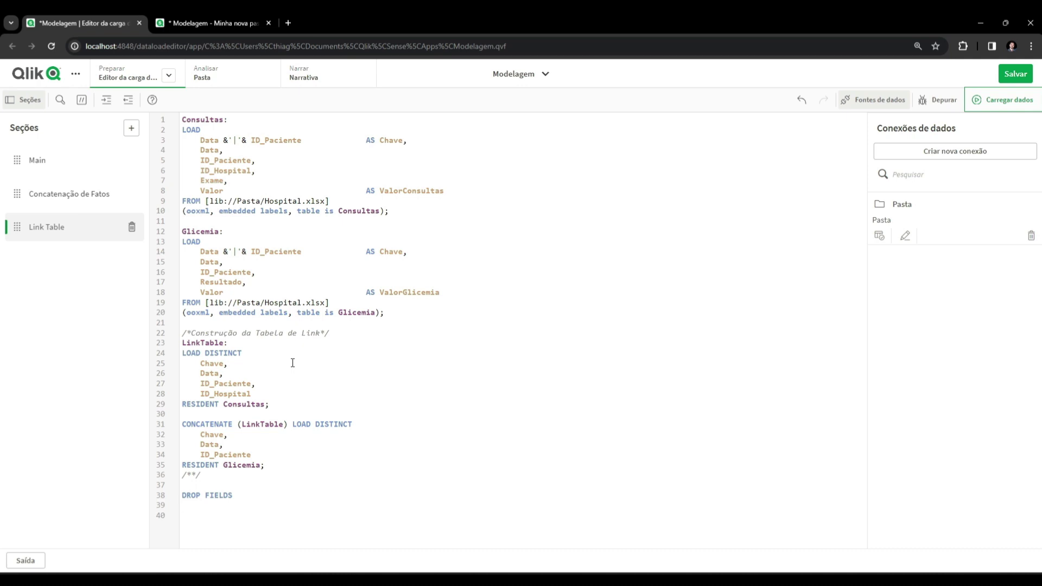
drag(250, 171, 168, 156)
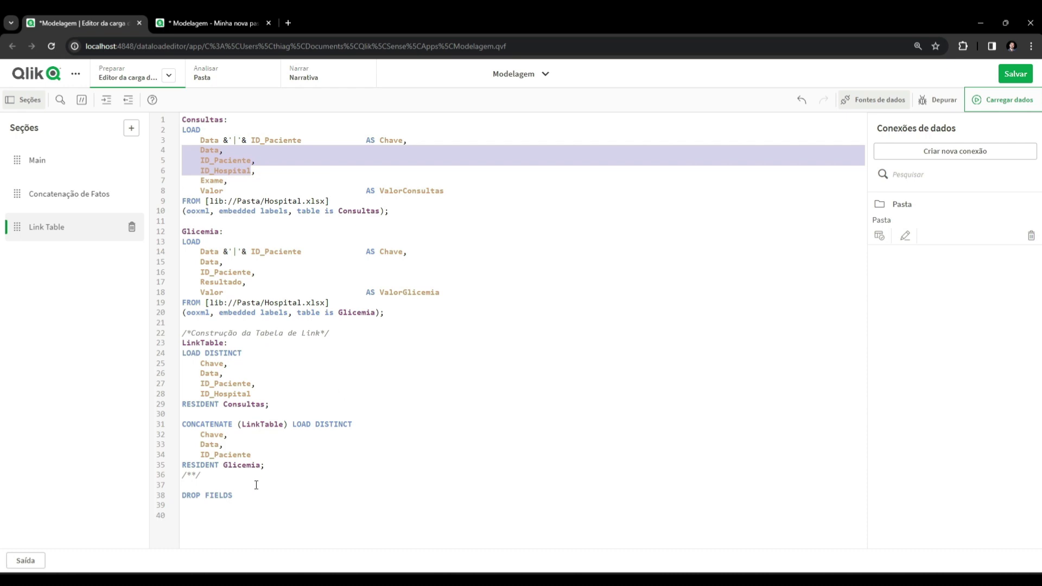
click(195, 508)
key(ctrl+v)
click(220, 504)
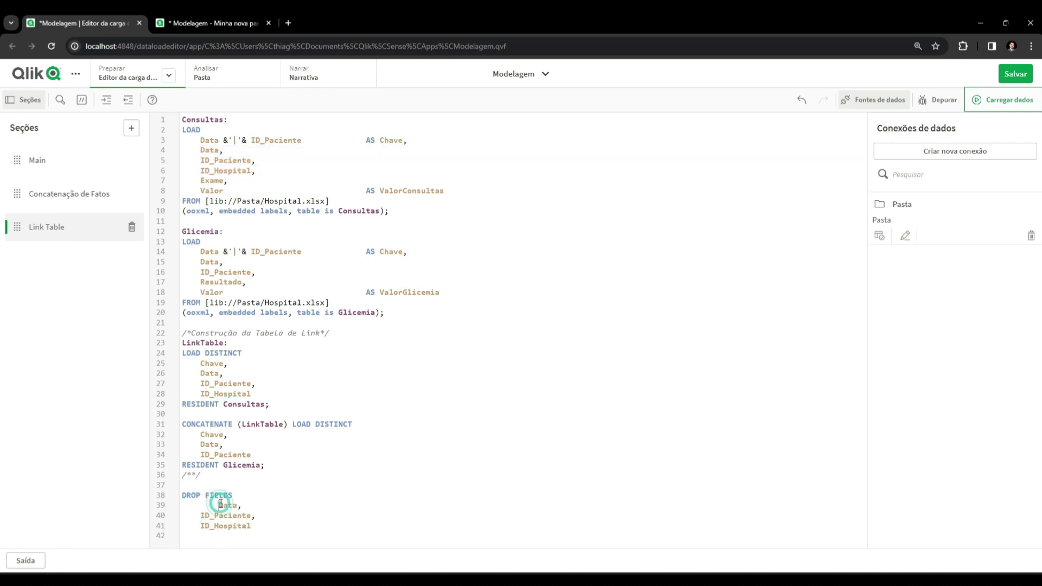
key(BackSpace)
key(BackSpace)
key(BackSpace)
text(FROM Consultas)
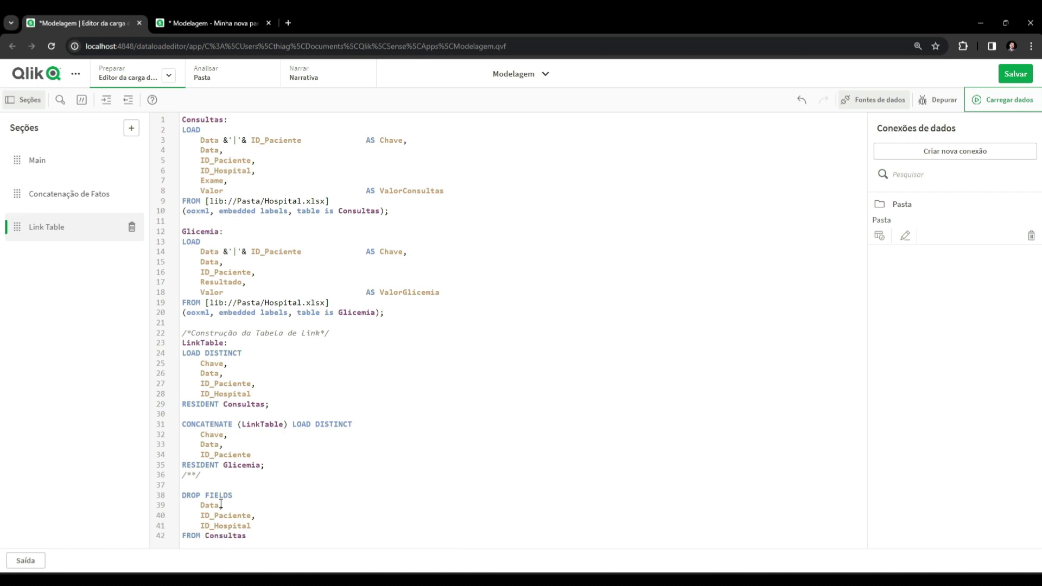
Duplicate the DROP FIELDS statement below itself at the end of the script.
key(shift+Up)
key(shift+Up)
key(shift+Up)
key(shift+Up)
key(shift+Home)
key(ctrl+c)
key(ctrl+End)
key(Return)
key(Return)
key(ctrl+v)
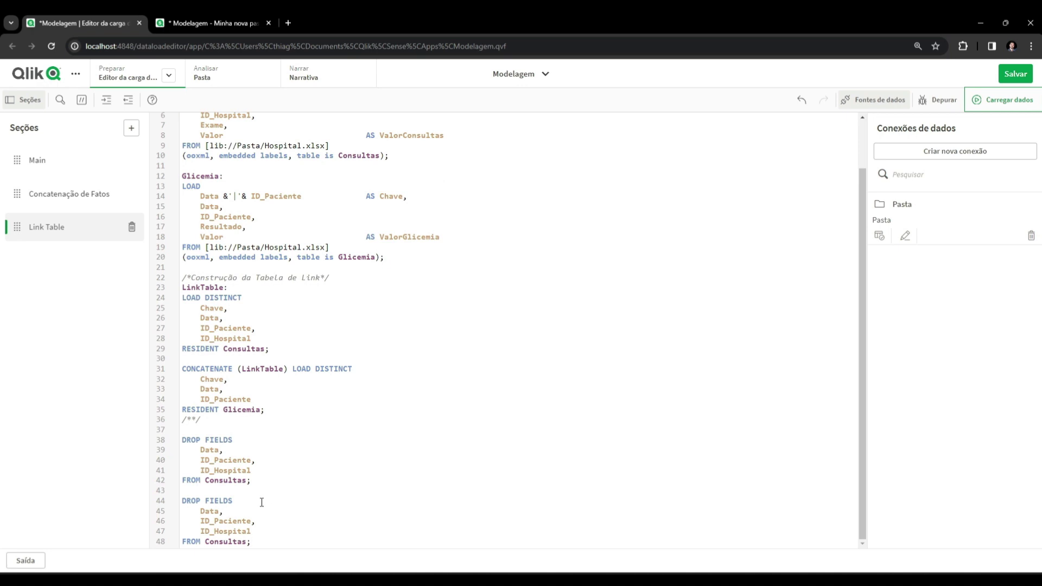
Change the second DROP FIELDS statement to target Glicemia and remove ID_Hospital from its field list.
double_click(202, 176)
key(ctrl+c)
double_click(226, 542)
key(ctrl+v)
click(259, 534)
key(shift+Up)
key(BackSpace)
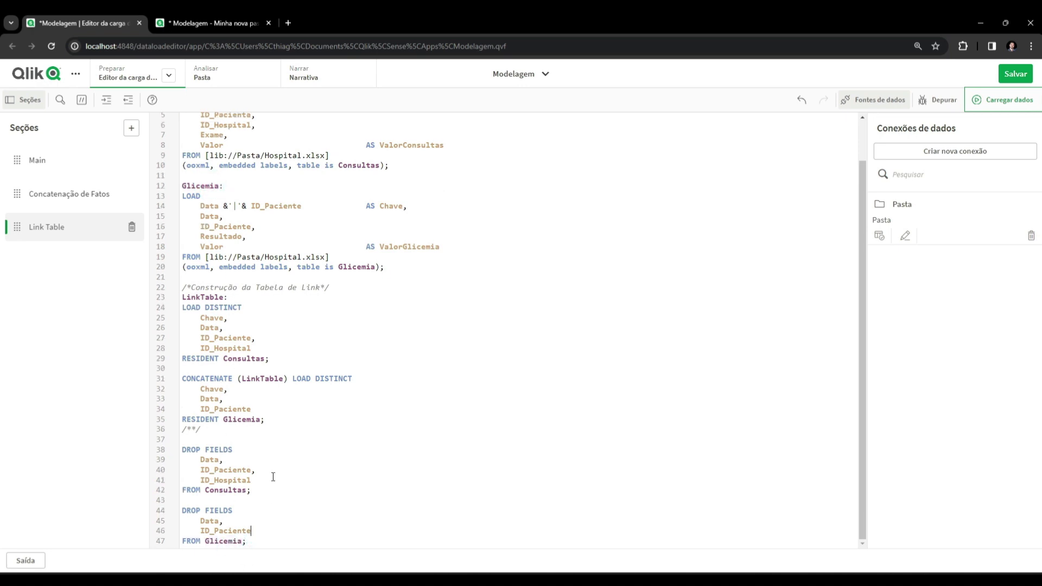
Load the data, close the progress dialog and open the data model viewer in a new tab.
click(1010, 99)
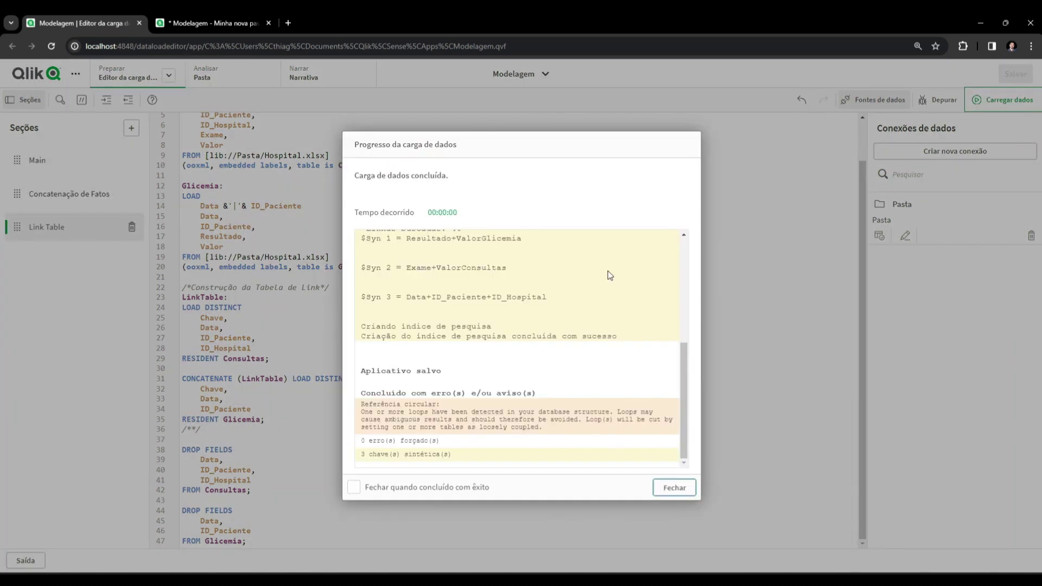
click(687, 494)
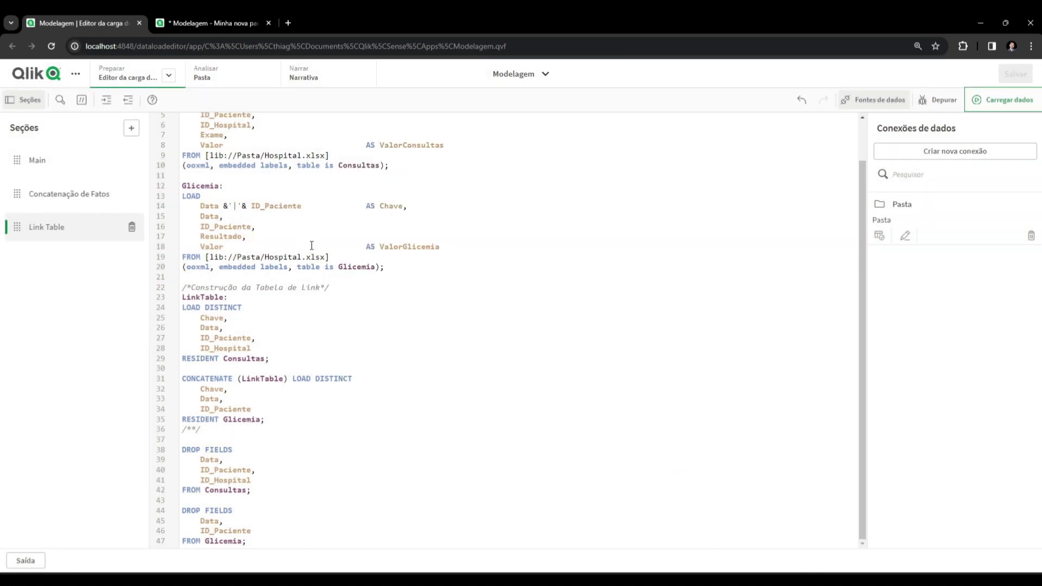
scroll(312, 246, up, 2)
click(209, 26)
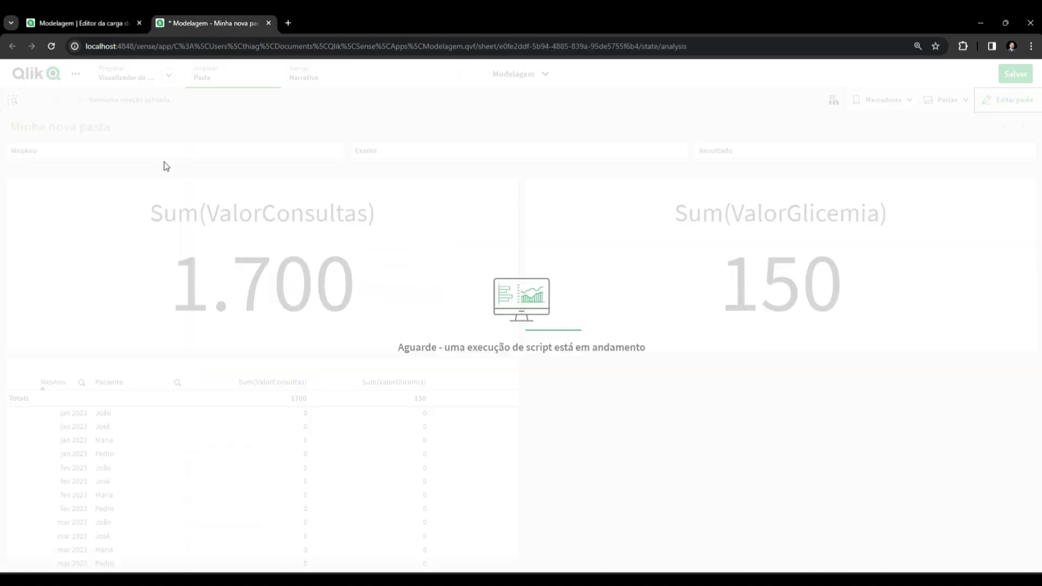
click(89, 22)
click(171, 77)
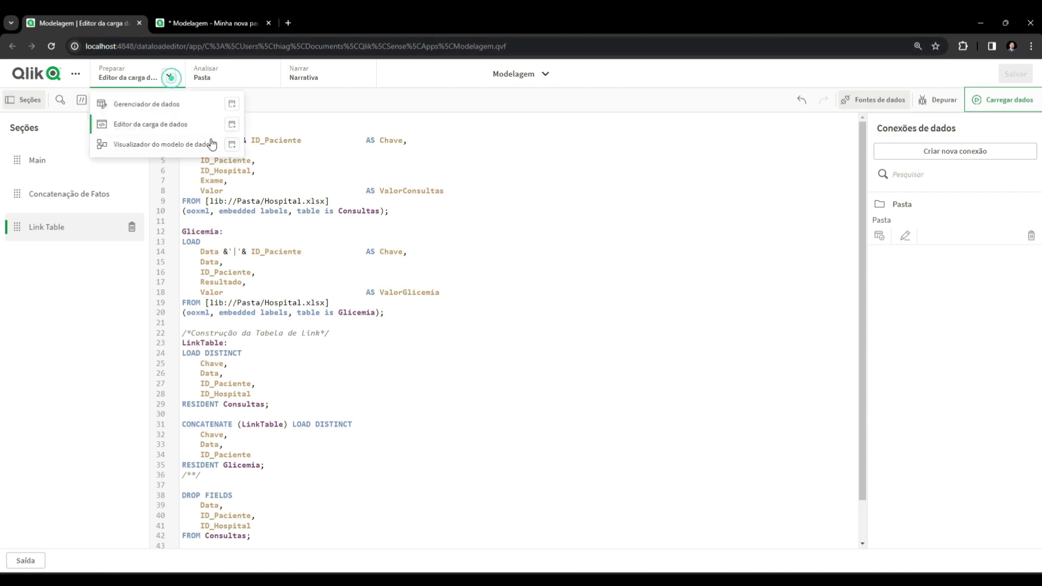
click(232, 143)
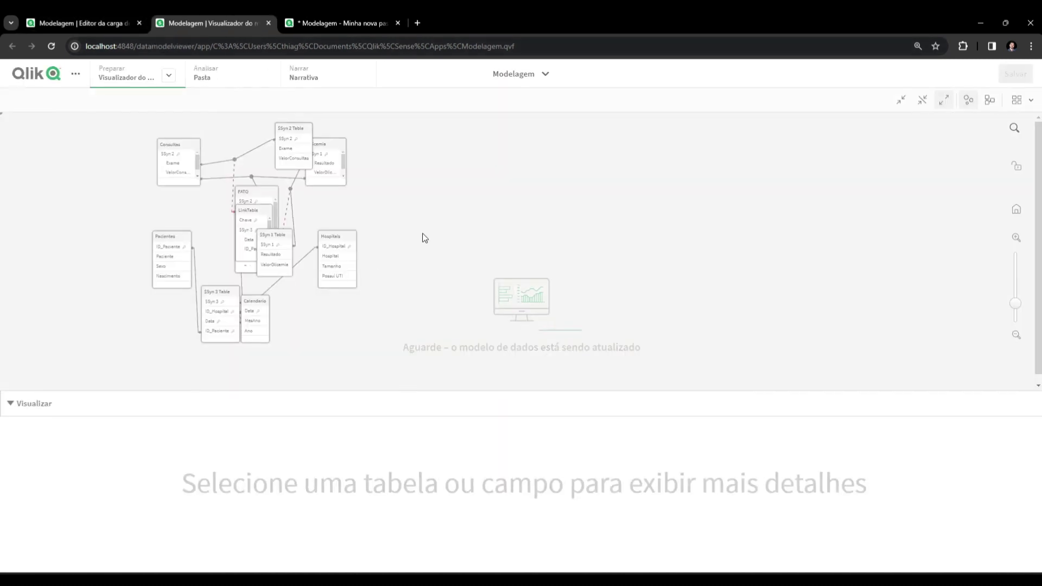
Comment out the entire script in the Concatenação de Fatos section of the data load editor.
click(81, 22)
click(76, 194)
click(241, 218)
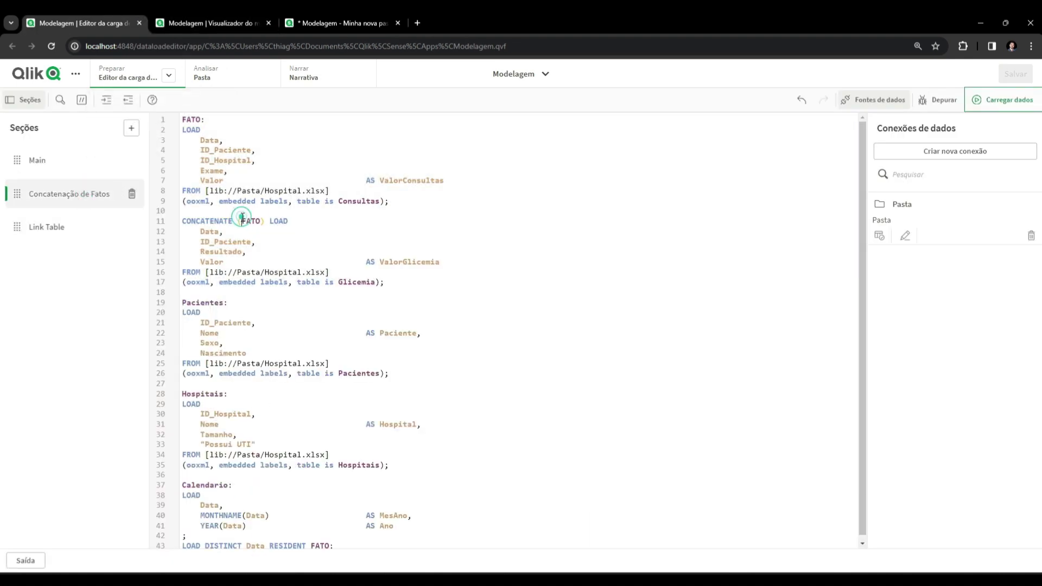
key(ctrl+a)
click(81, 99)
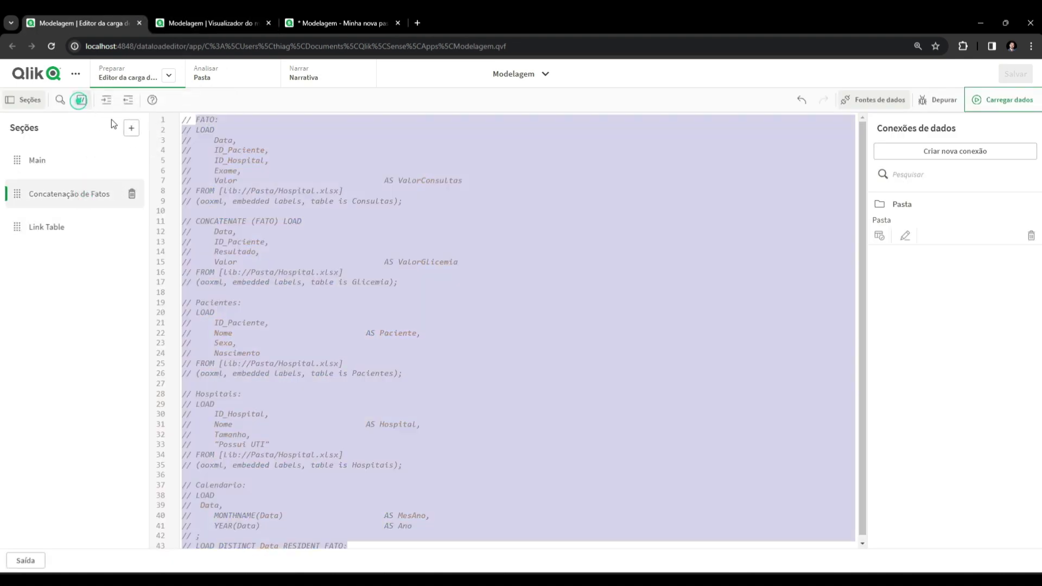
Load the data from the Link Table section and check the model in the data model viewer with the preview pane collapsed.
click(65, 231)
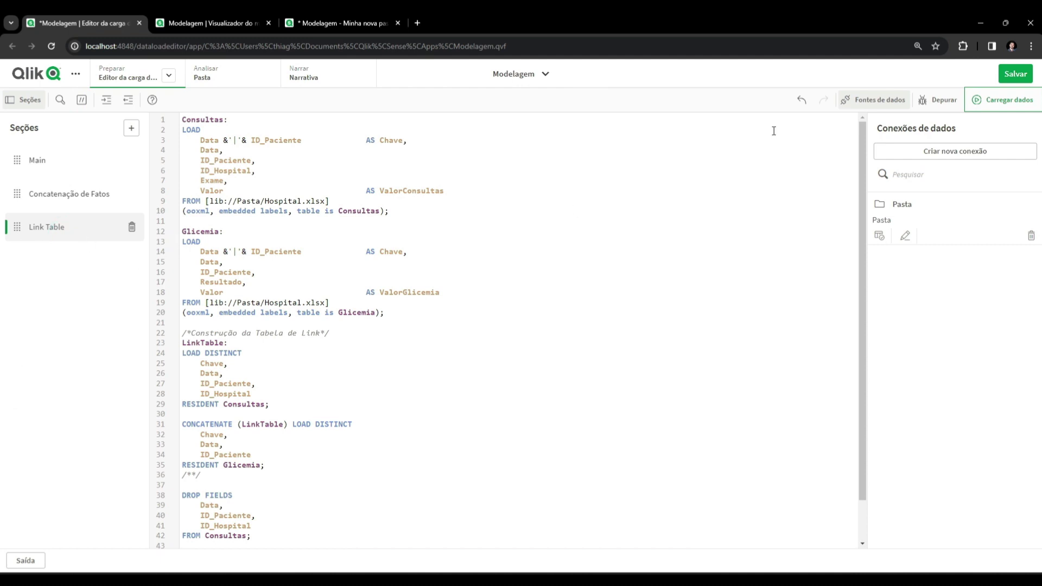
click(1000, 100)
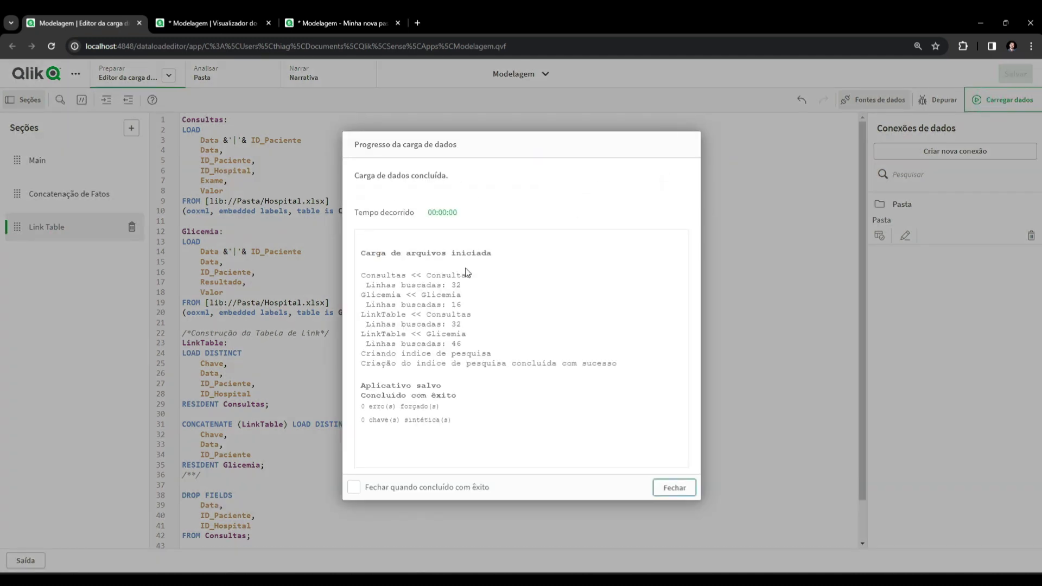
click(675, 486)
click(201, 31)
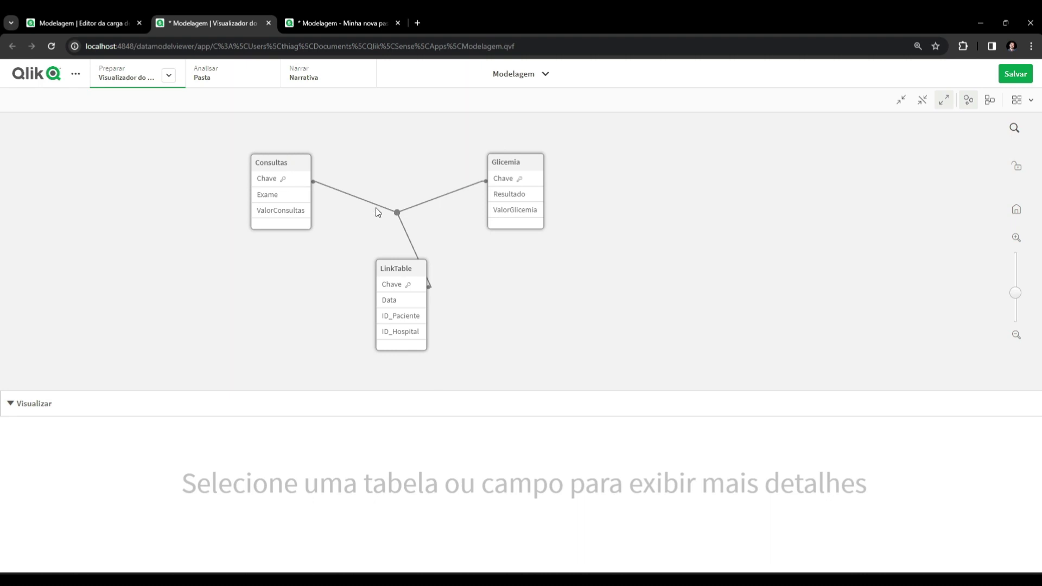
click(93, 411)
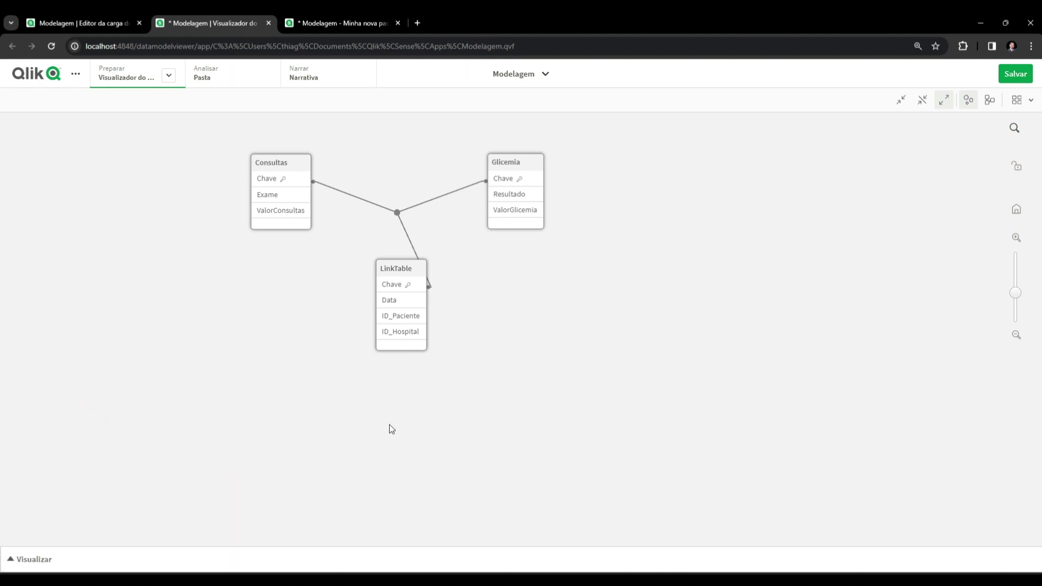
Uncomment the Concatenação de Fatos section and copy its script from the Pacientes load through the end of Calendario.
click(79, 20)
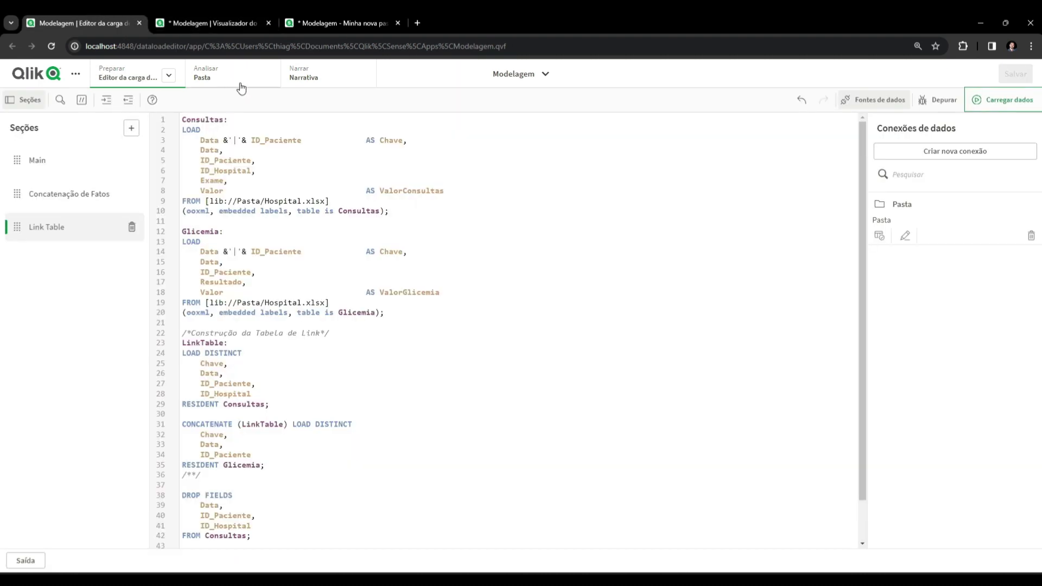
click(40, 194)
click(82, 99)
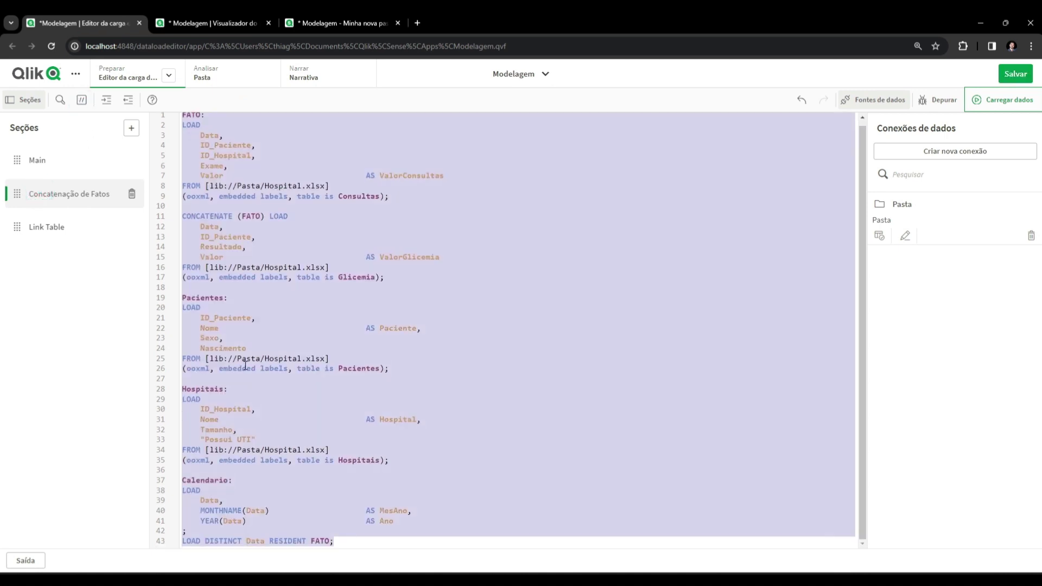
click(245, 365)
click(182, 297)
key(ctrl+shift+End)
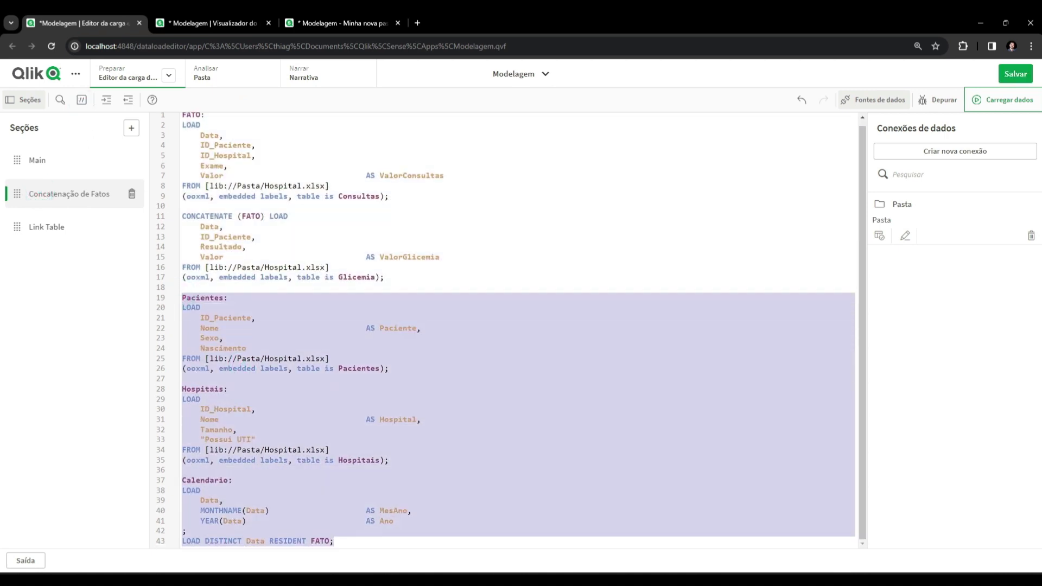
Comment out the whole Concatenação de Fatos script again.
click(253, 244)
key(ctrl+a)
key(ctrl+k)
Paste the Pacientes, Hospitais and Calendario loads at the end of the Link Table section, below the last DROP FIELDS statement.
click(113, 230)
scroll(265, 397, down, 2)
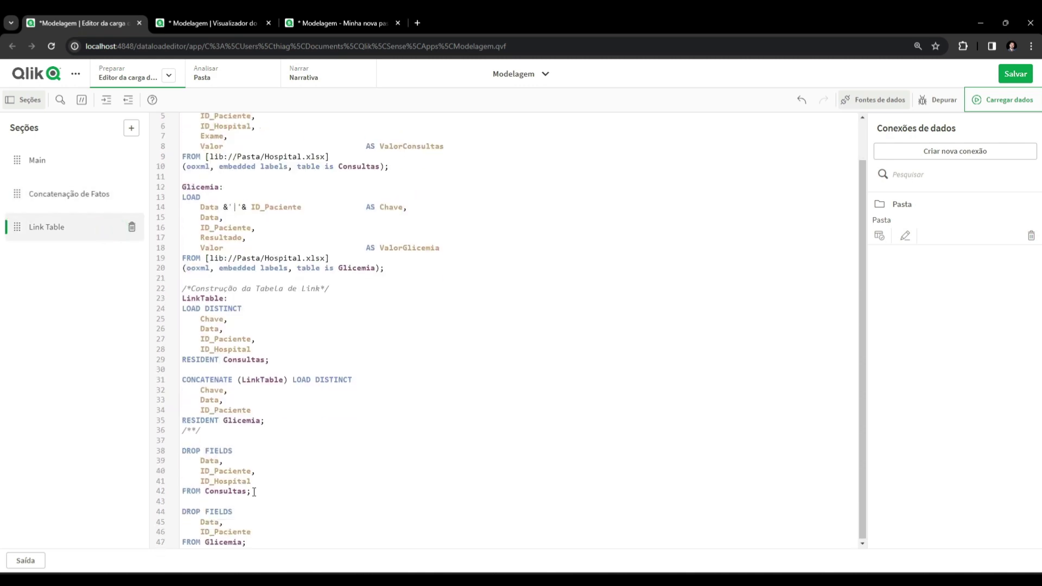
click(267, 539)
key(Return)
key(Return)
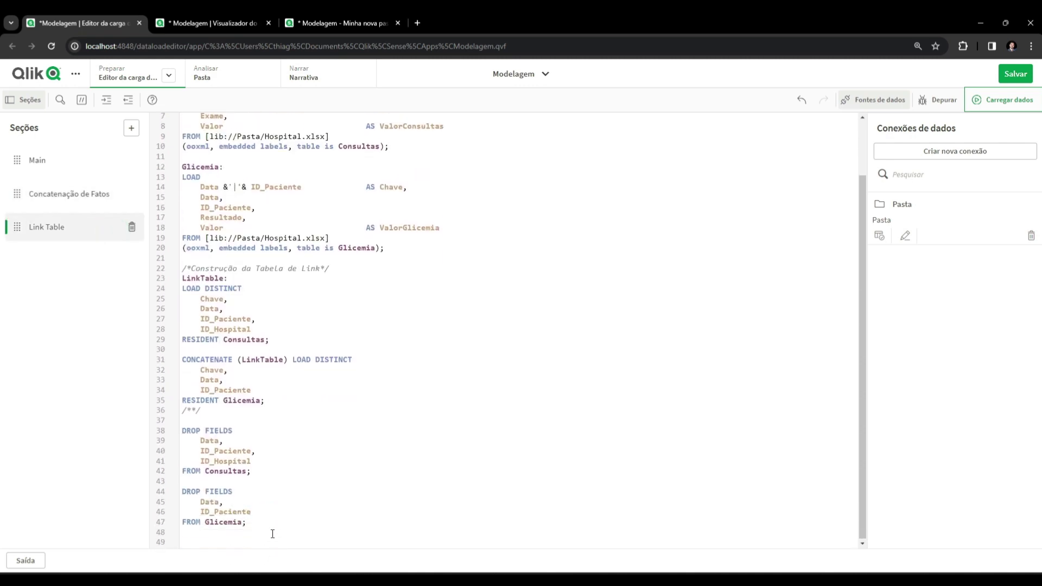
key(ctrl+v)
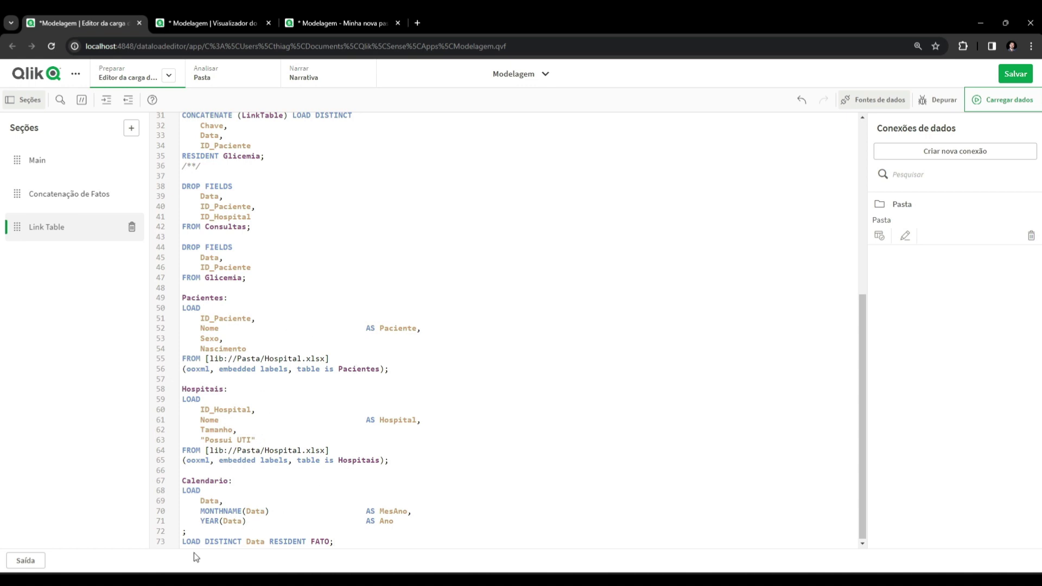
Change the Calendario load's RESIDENT source to LinkTable, checking in the model viewer that this table holds the Data field.
double_click(321, 542)
scroll(340, 380, up, 9)
double_click(203, 305)
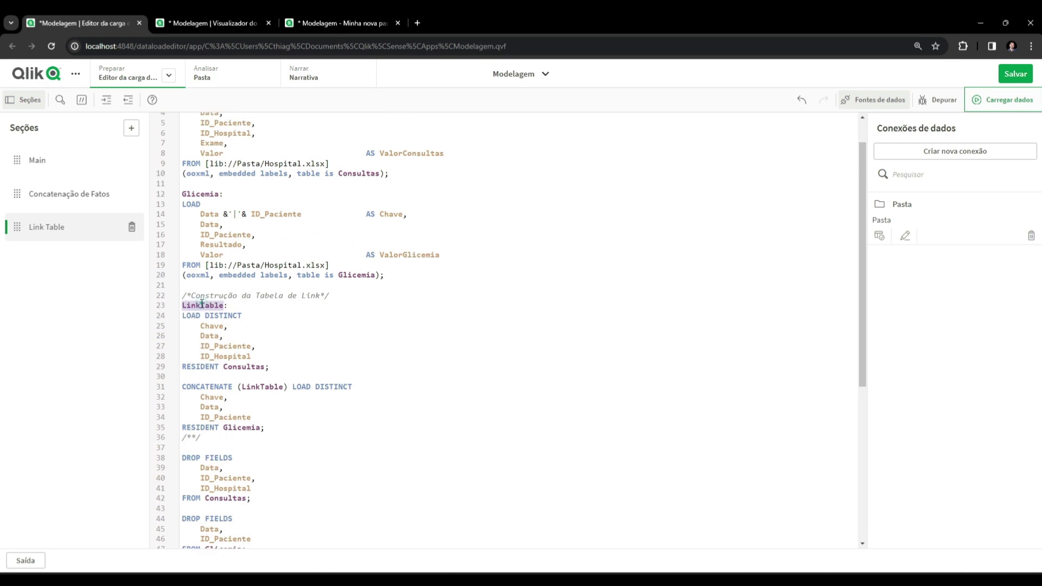
key(ctrl+Tab)
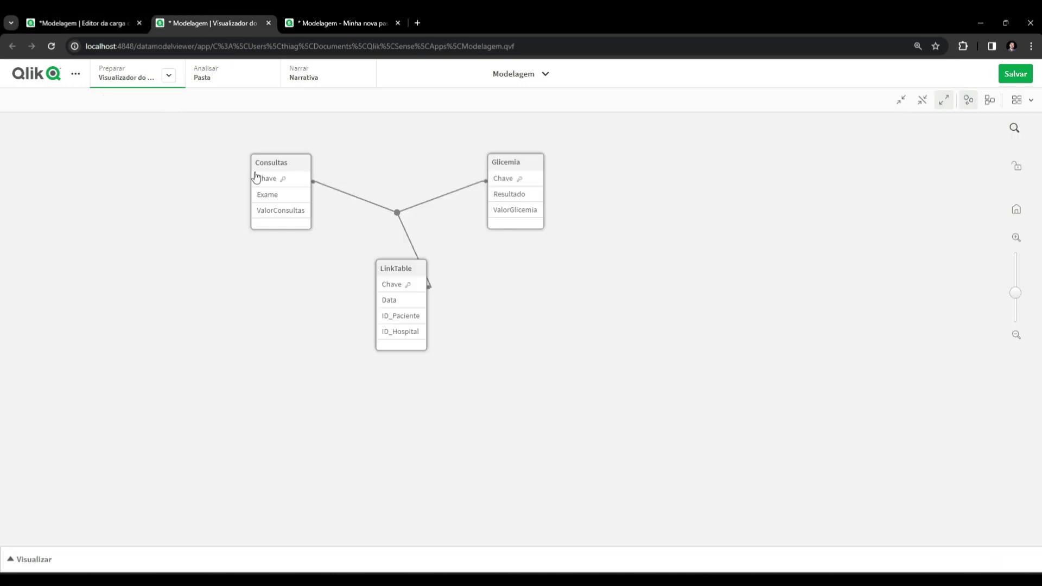
click(401, 301)
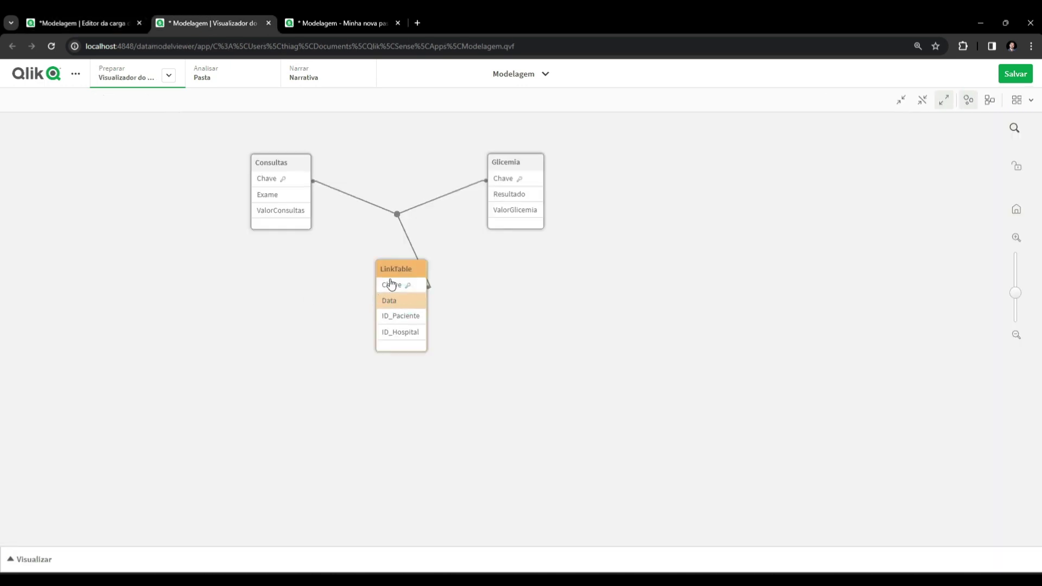
click(82, 23)
scroll(262, 403, down, 5)
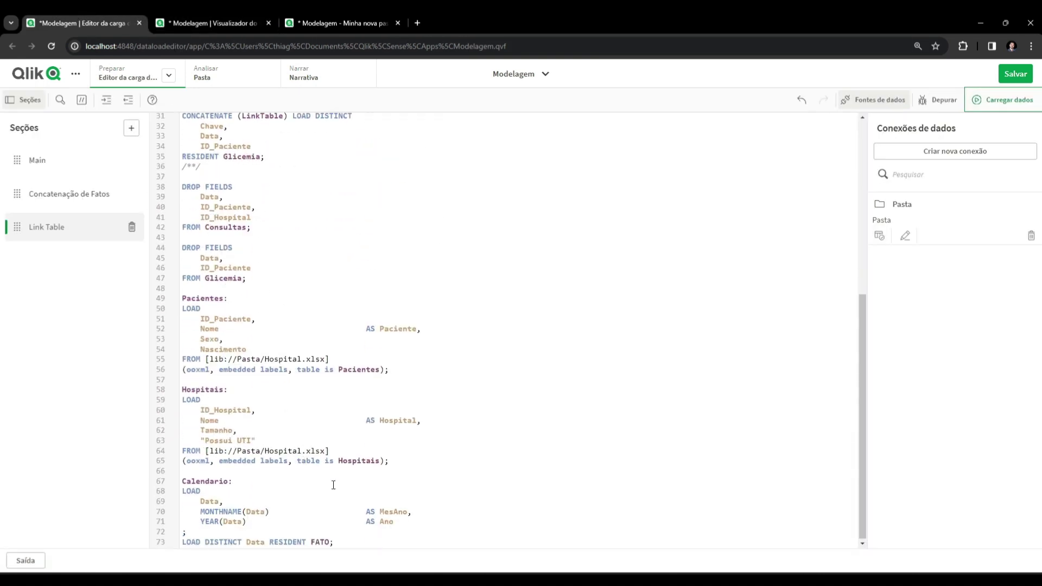
double_click(321, 541)
text(LinkTable)
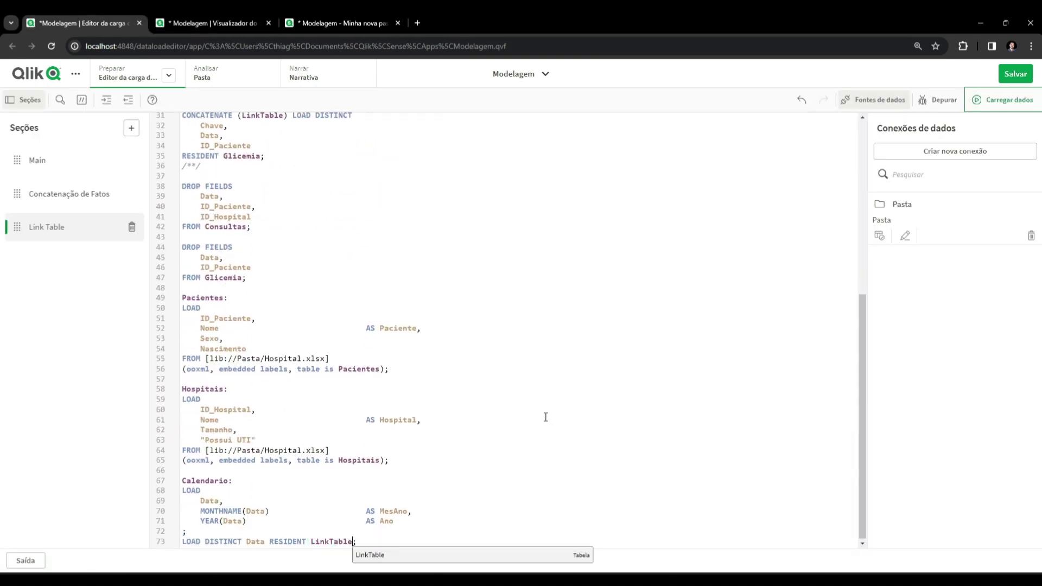
Load the data, close the progress dialog and inspect the updated table associations in the data model viewer.
click(985, 102)
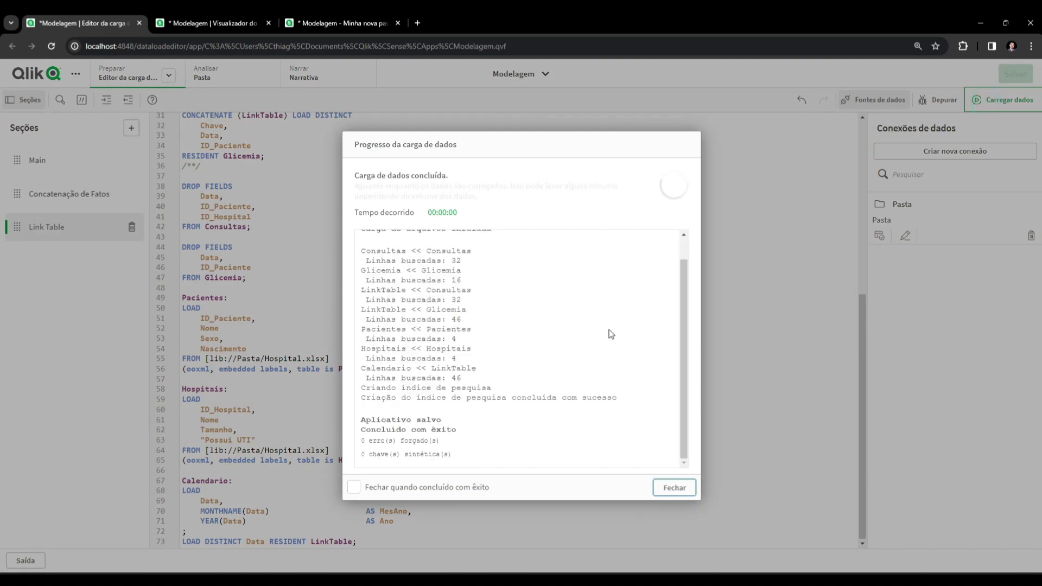
click(671, 487)
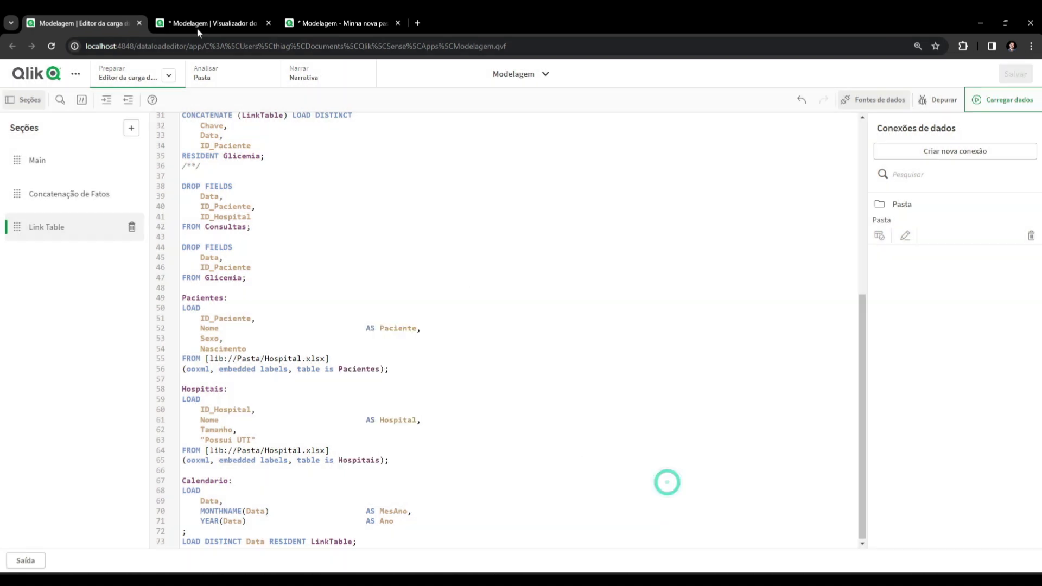
click(196, 25)
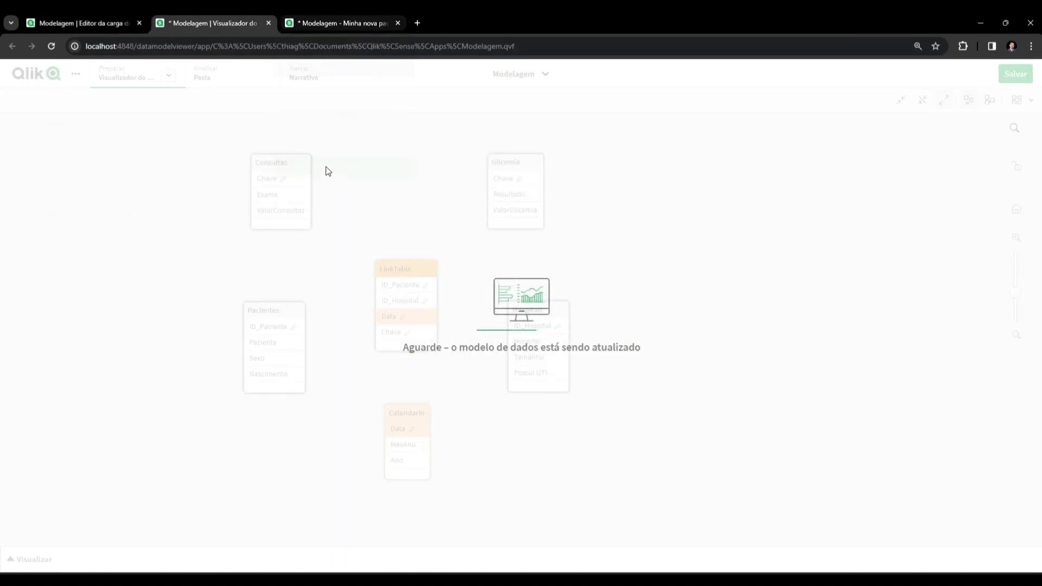
click(423, 271)
click(293, 256)
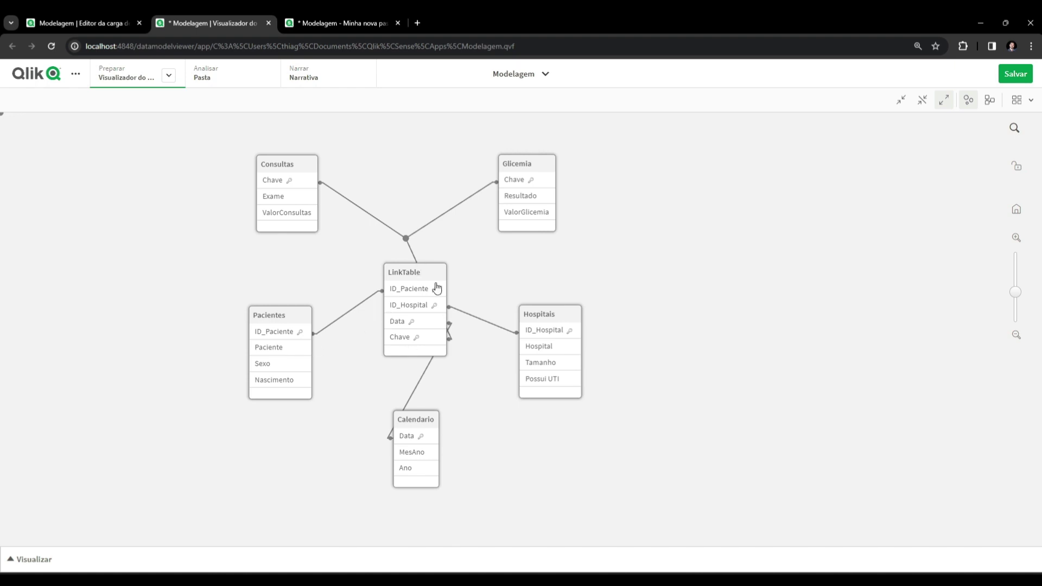
Switch to the Minha nova pasta sheet and reload its page, confirming the browser's reload prompt.
click(340, 17)
click(51, 46)
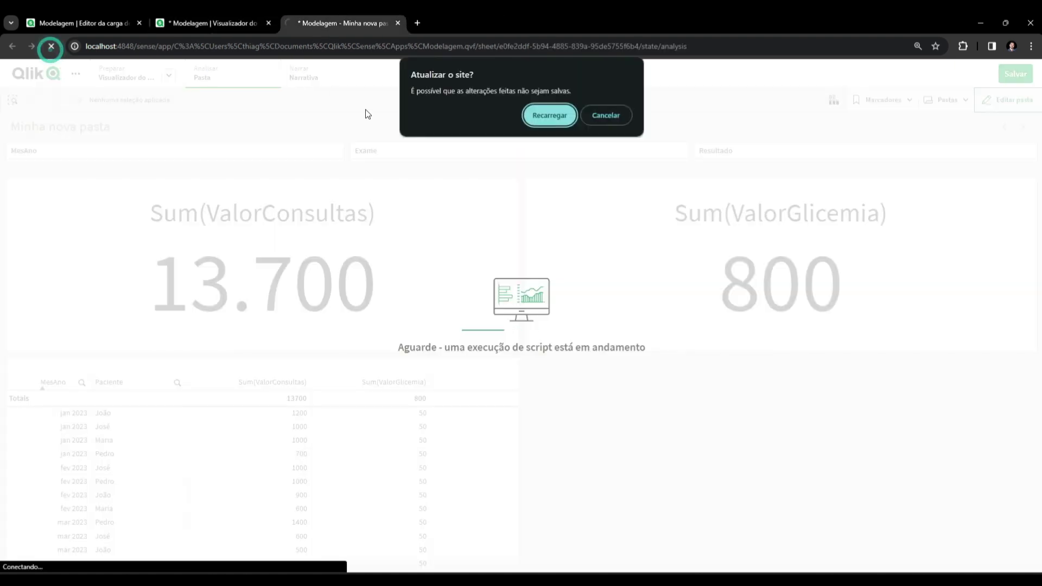
click(540, 115)
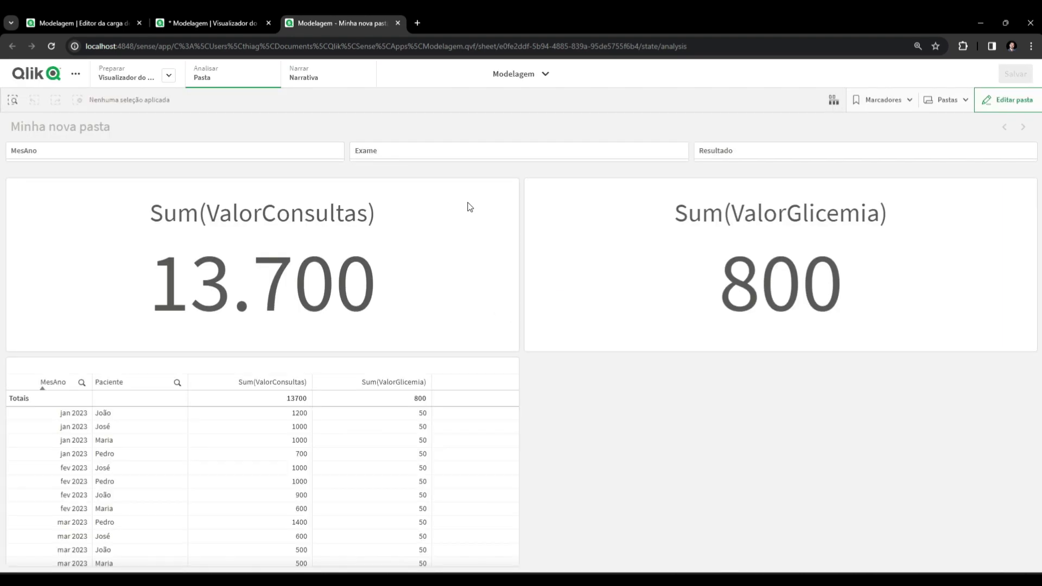
Filter the sheet by MesAno jan 2023 and Exame Ressonância Magnética.
click(191, 149)
click(95, 227)
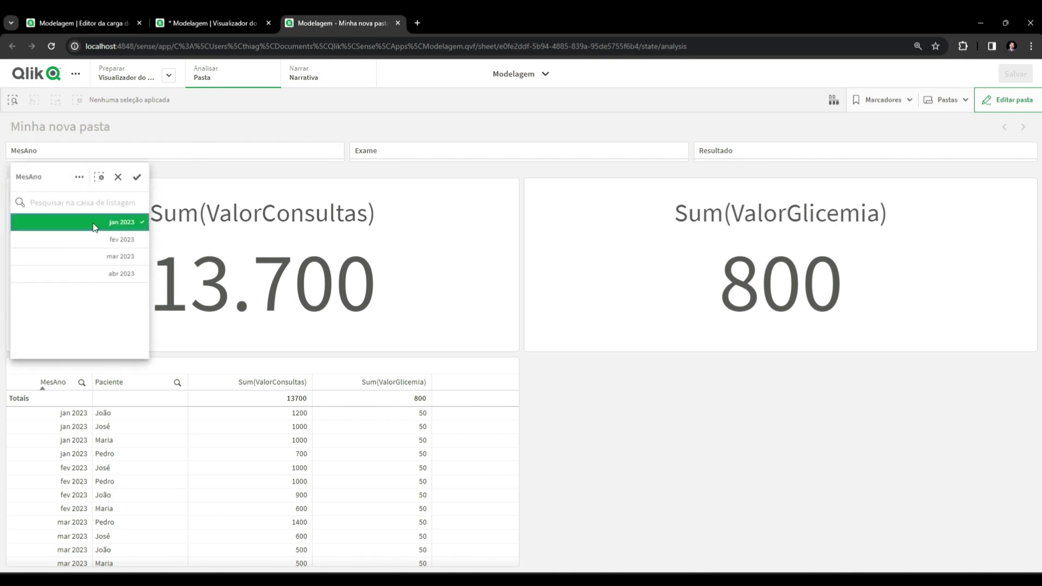
click(358, 395)
click(466, 155)
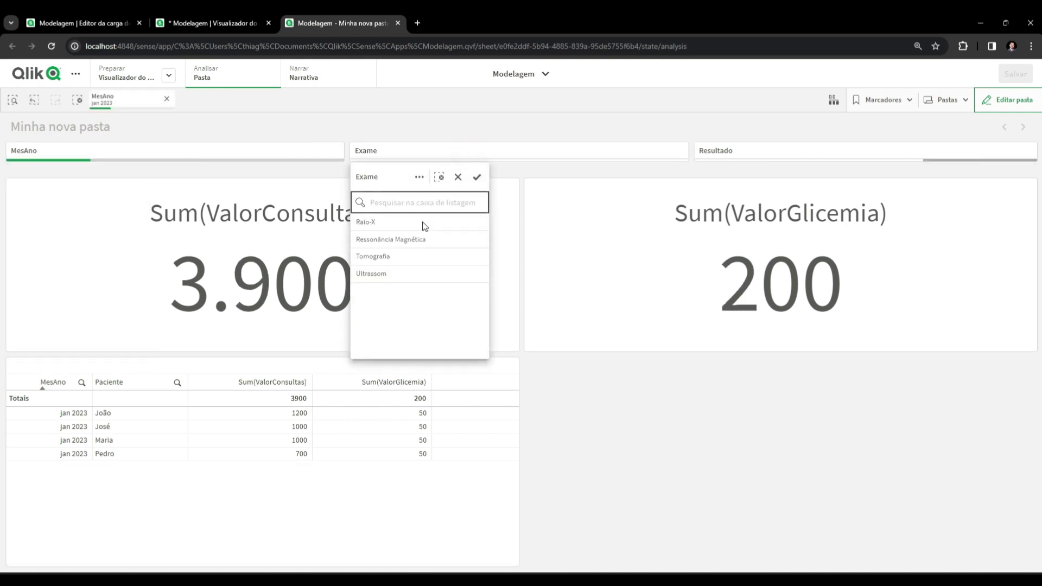
click(414, 242)
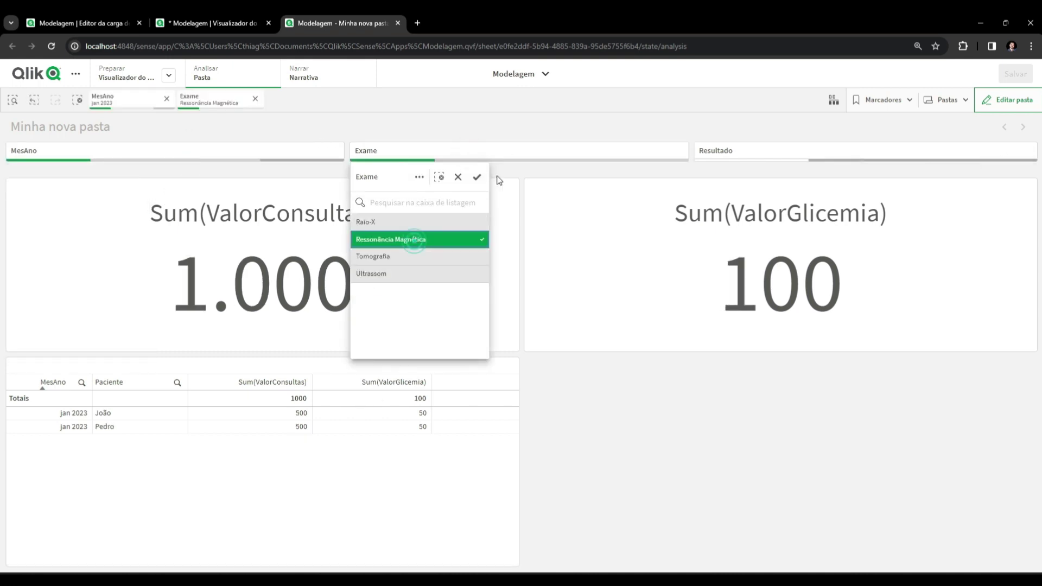
click(499, 179)
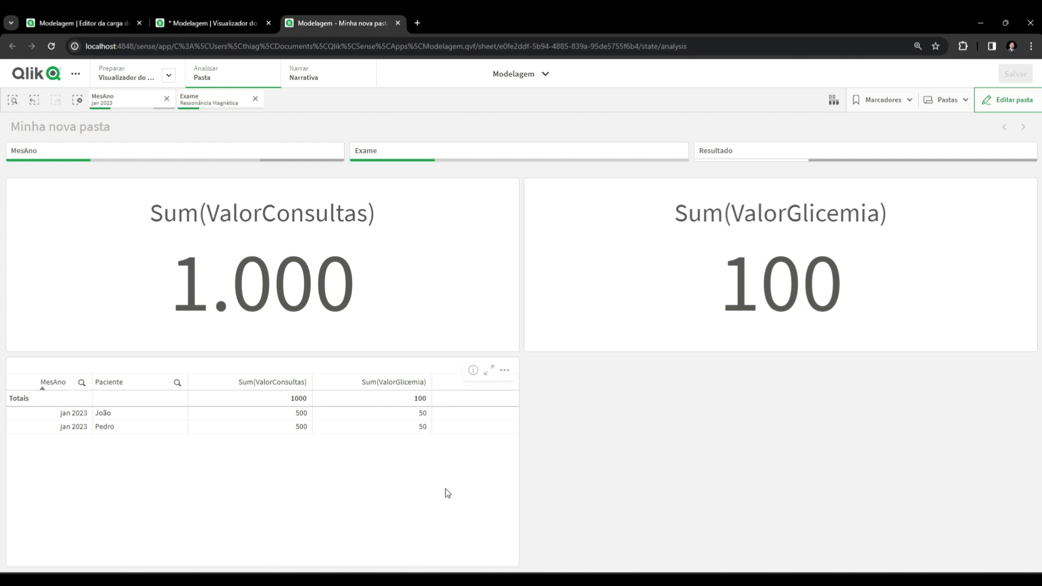
Switch to Hospital.xlsx in Excel and filter the Consultas sheet to Data 01/01/2023 and Exame Ressonância Magnética.
key(alt+Tab)
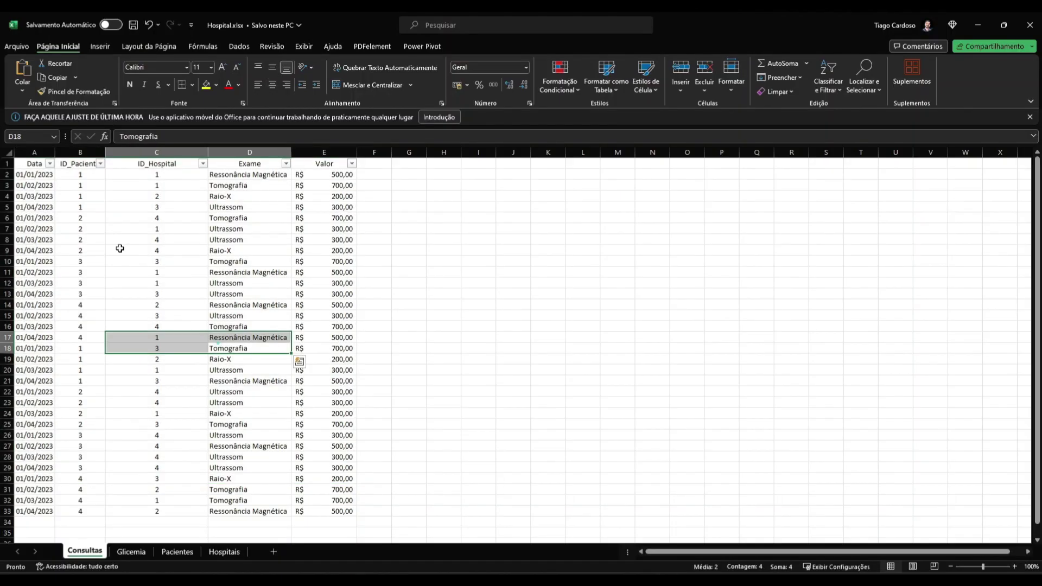
click(50, 163)
click(108, 406)
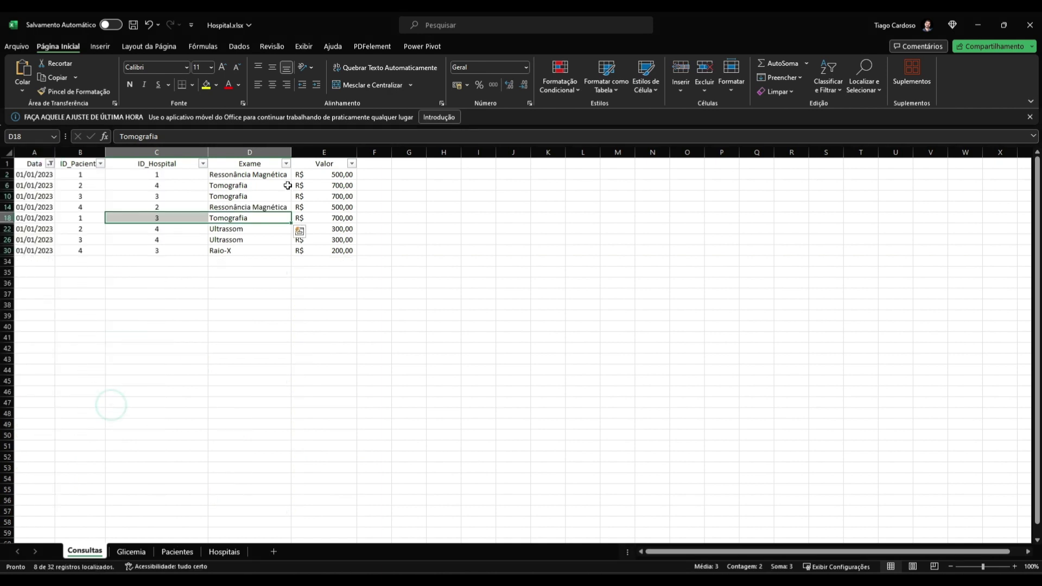
click(285, 163)
click(184, 306)
click(194, 324)
click(237, 404)
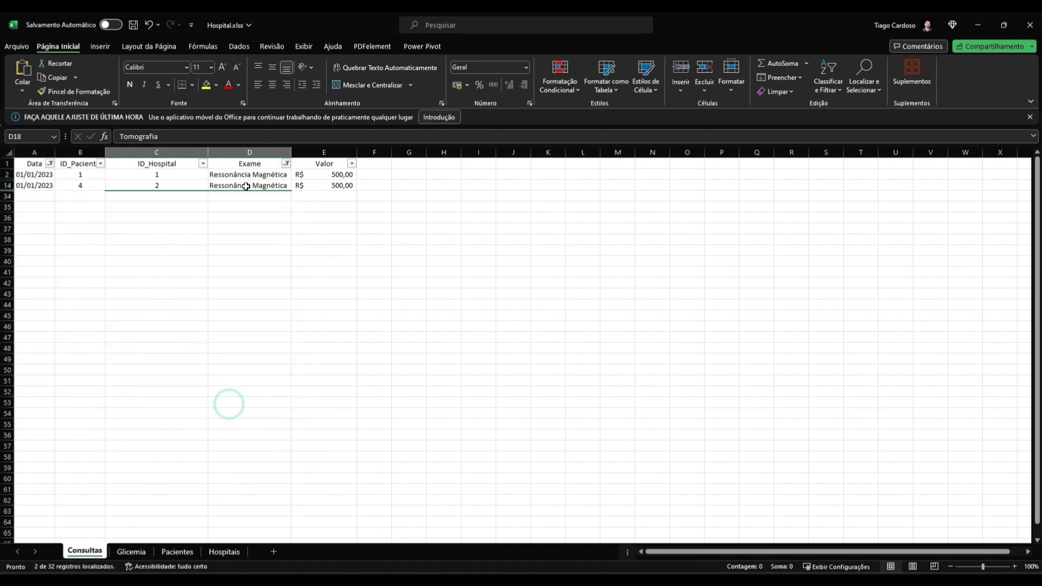
Examine the Exame, Valor and ID_Paciente cells of the filtered Consultas rows.
drag(216, 185, 233, 174)
drag(320, 174, 320, 185)
drag(83, 177, 82, 185)
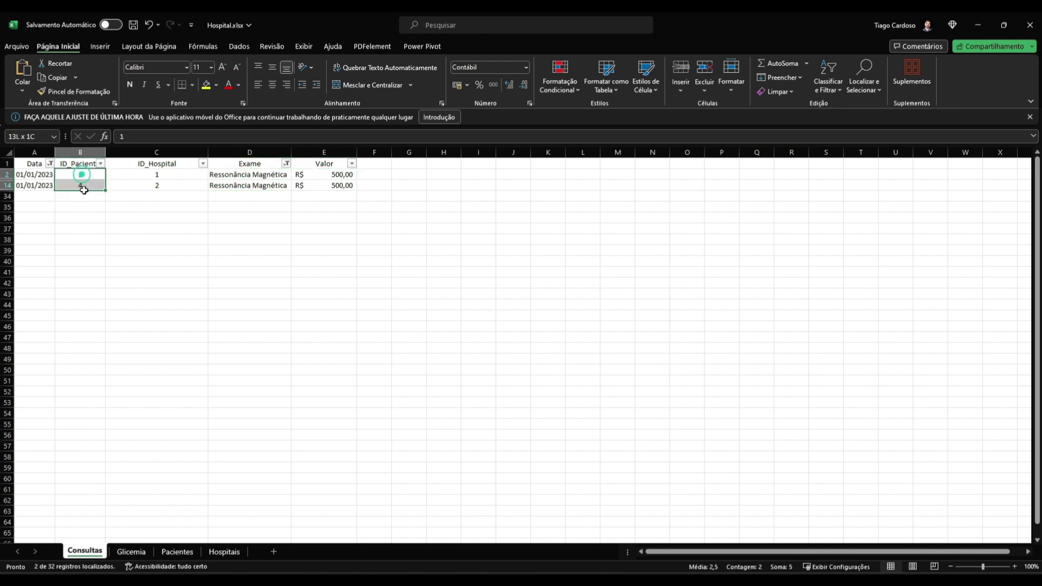
Filter the Glicemia sheet's Data column to 01/01/2023.
click(147, 553)
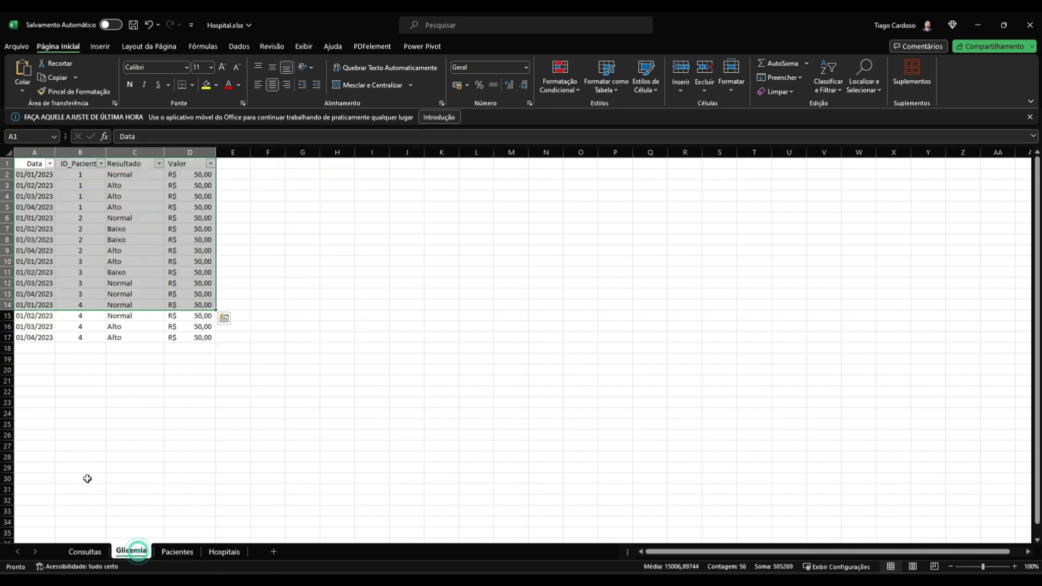
click(142, 412)
click(49, 163)
click(38, 305)
click(47, 328)
click(107, 406)
Filter the Glicemia sheet's ID_Paciente column to patients 1 and 4, and check the remaining Valor cells.
click(100, 163)
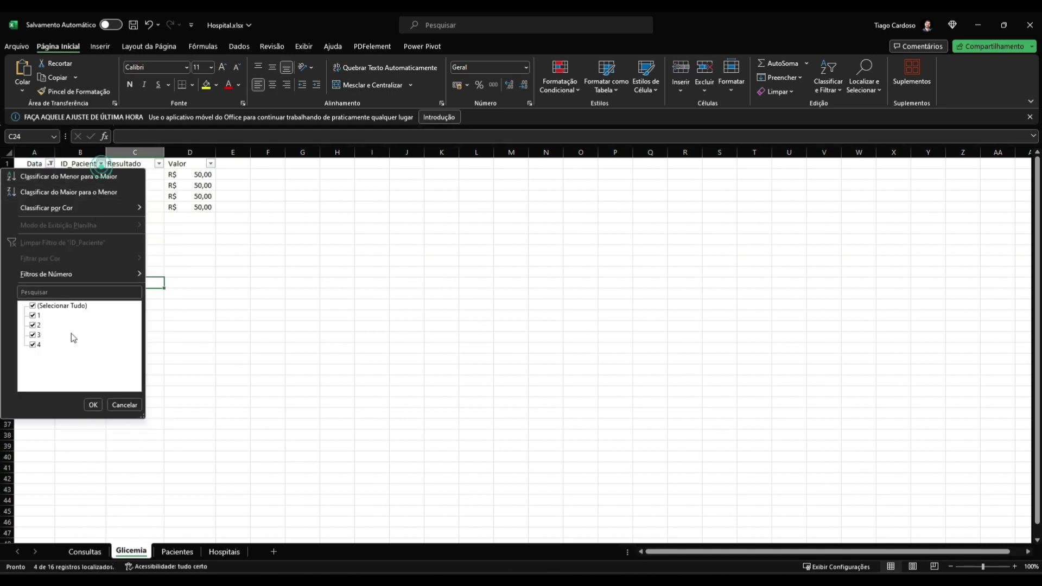
click(32, 325)
click(33, 334)
click(93, 405)
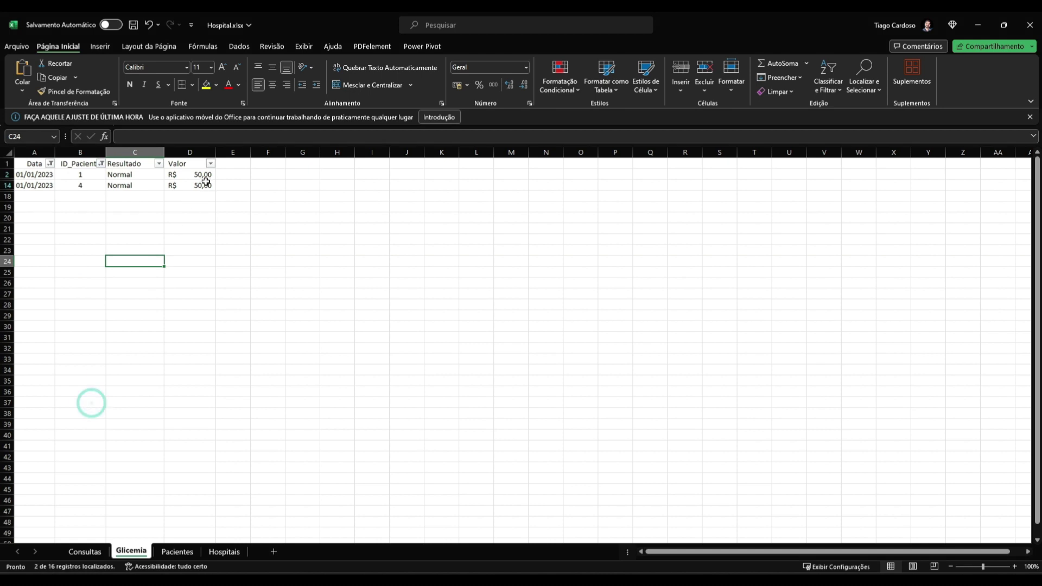
drag(203, 175, 204, 185)
Switch back to Qlik Sense, save the app from the data model viewer and return to the Minha nova pasta sheet.
key(alt+Tab)
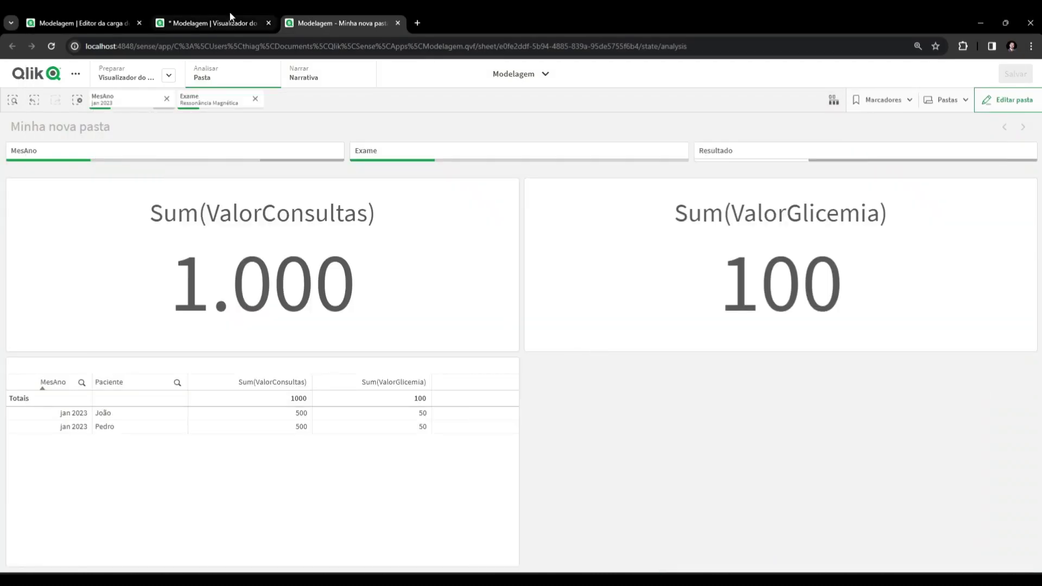
click(212, 23)
key(ctrl+s)
click(339, 23)
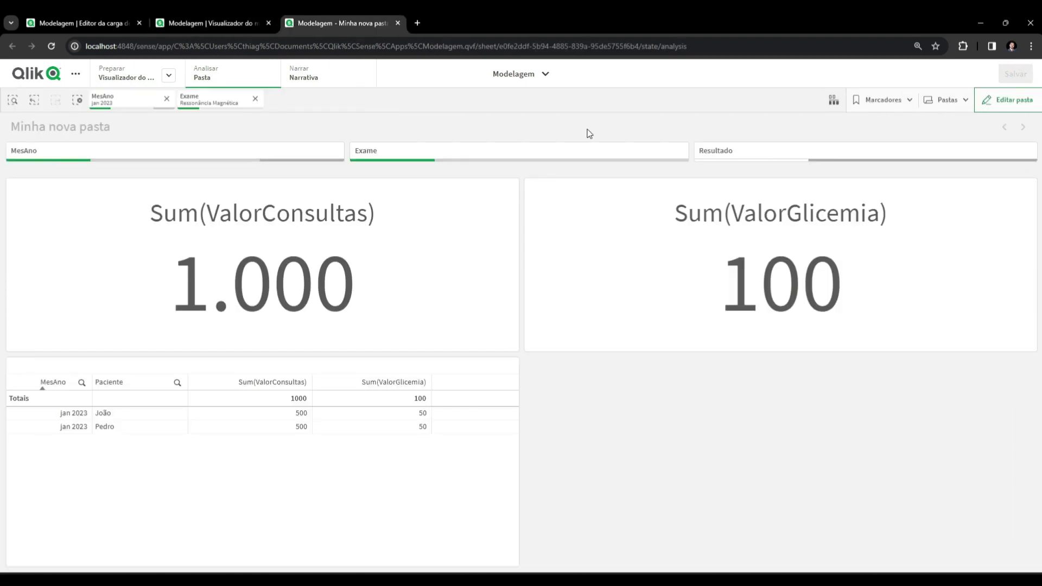